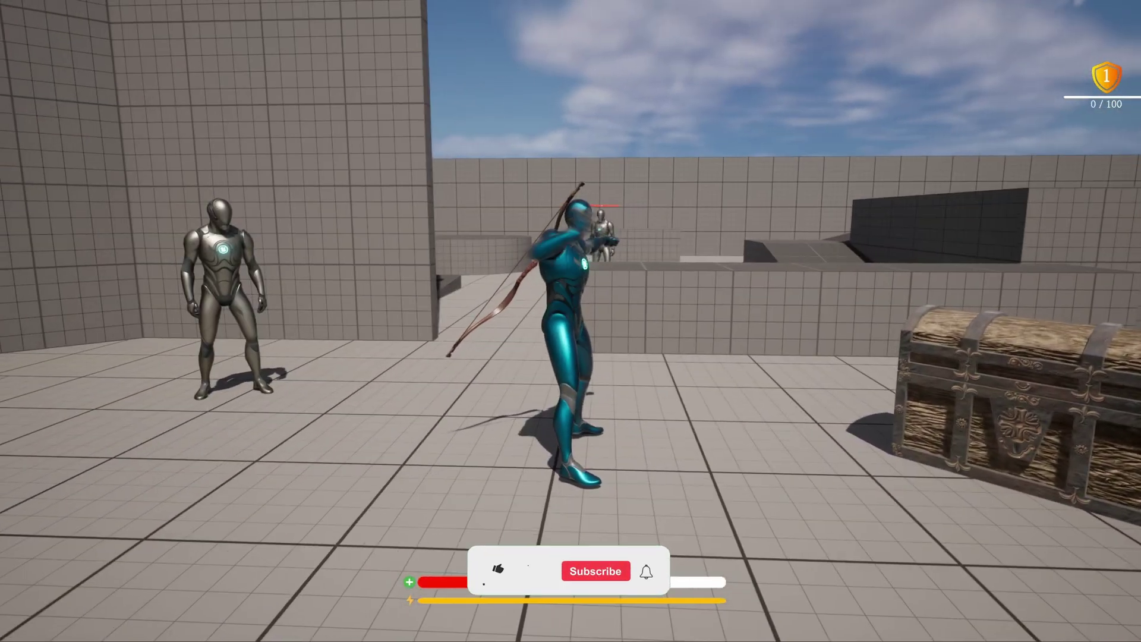
key("w")
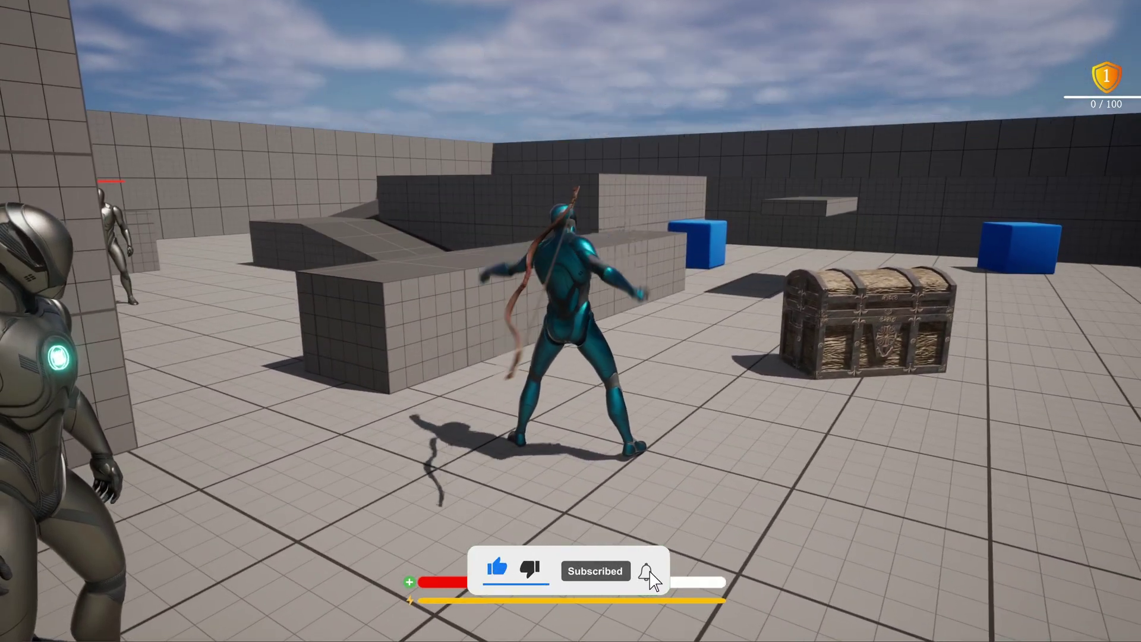
key("w")
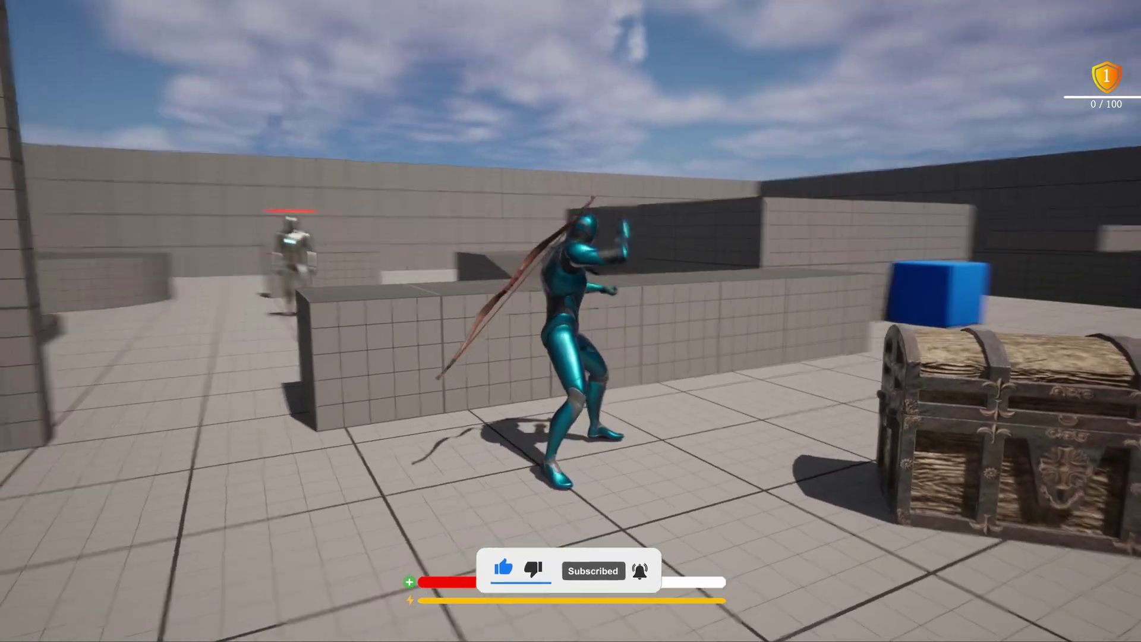
key("s")
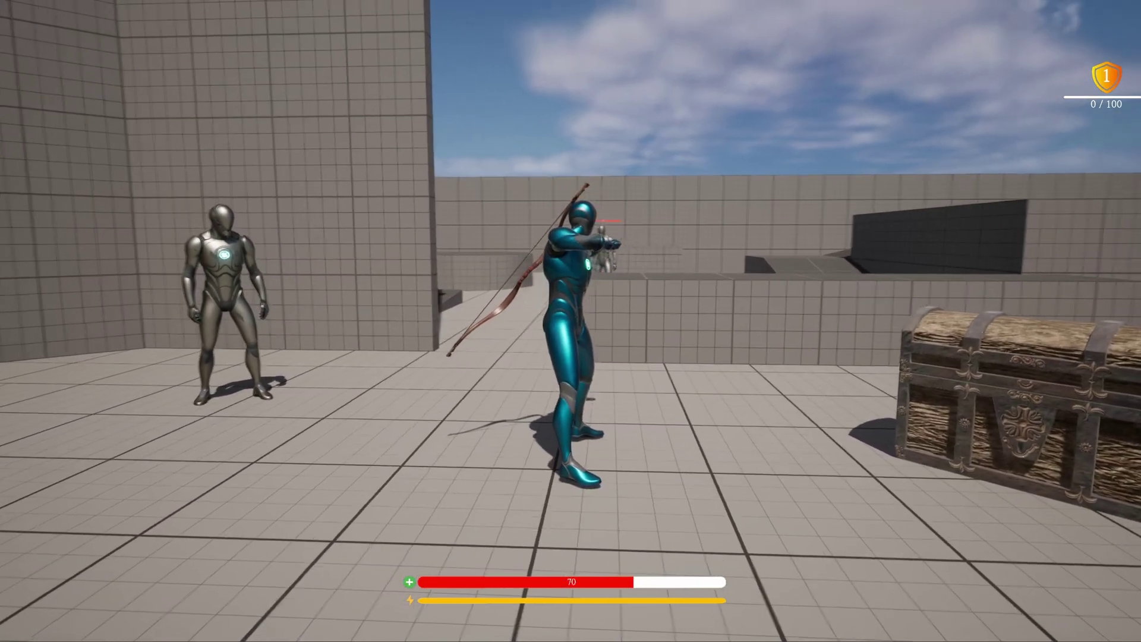
key("s")
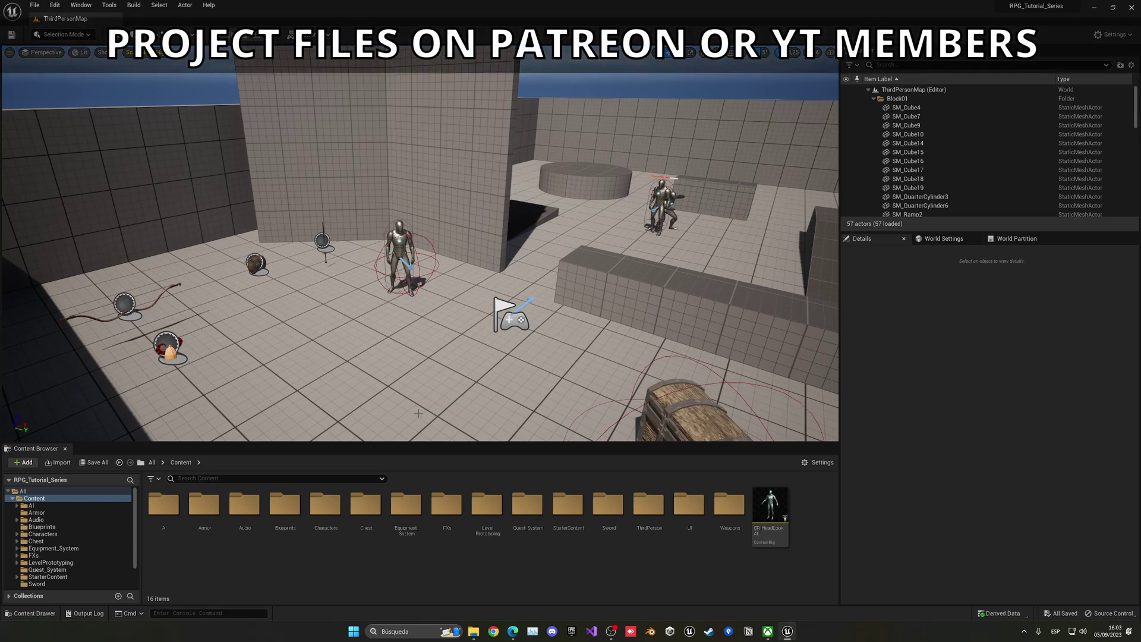
Create a folder named Bow inside Characters > RPG_Character > Animations and open it.
double_click(326, 505)
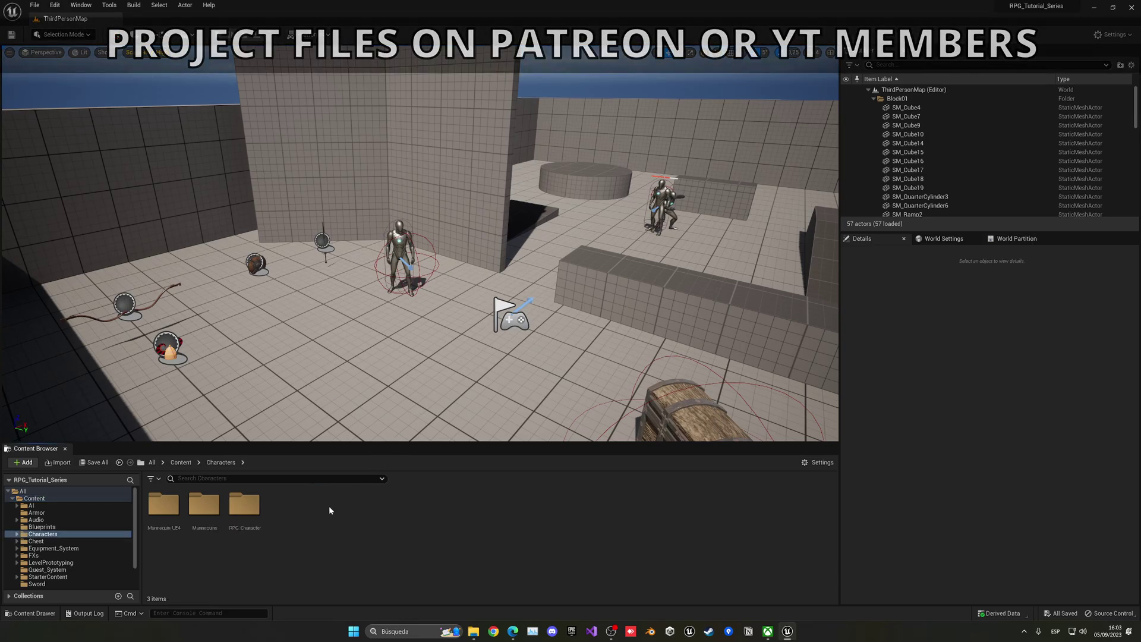
double_click(249, 513)
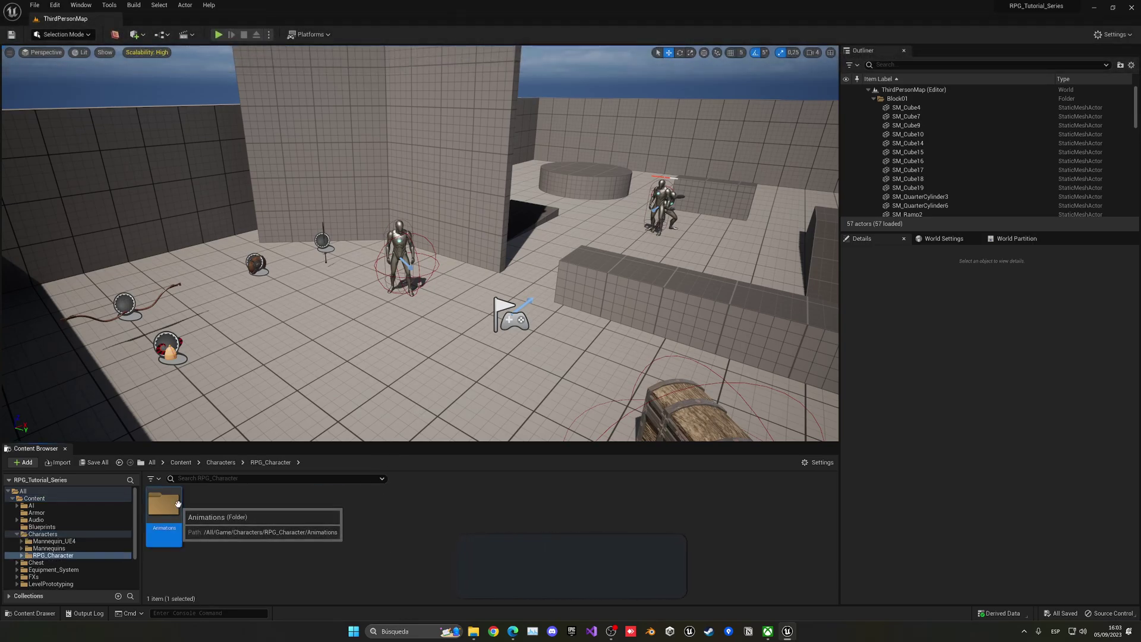
double_click(165, 505)
right_click(252, 580)
left_click(290, 305)
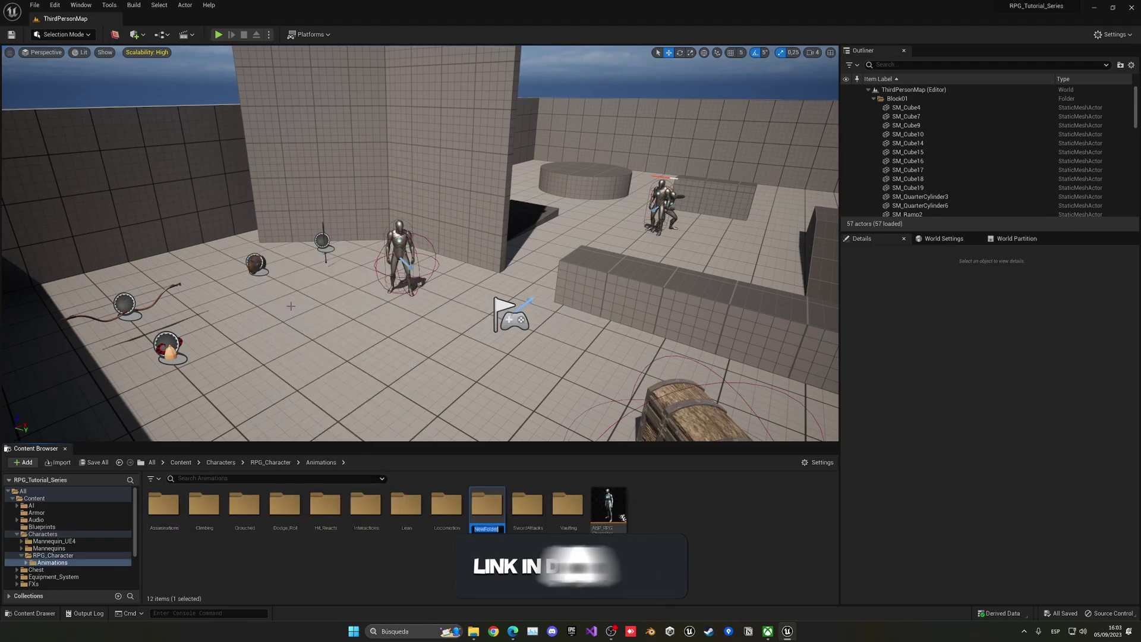
type("Bow")
key("Return")
key("Return")
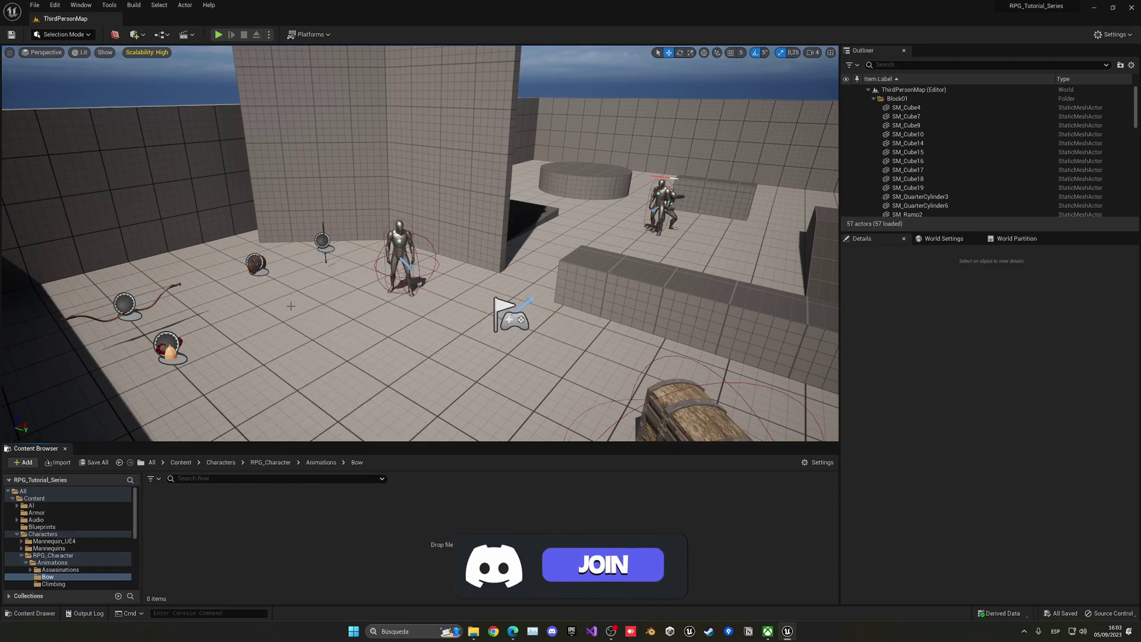
Import the Bow_Aiming, Bow_Draw_Arrow, Bow_Idle and Bow_Shoot FBX files into the Bow folder, using the SK_Mannequin skeleton for all.
left_click(469, 630)
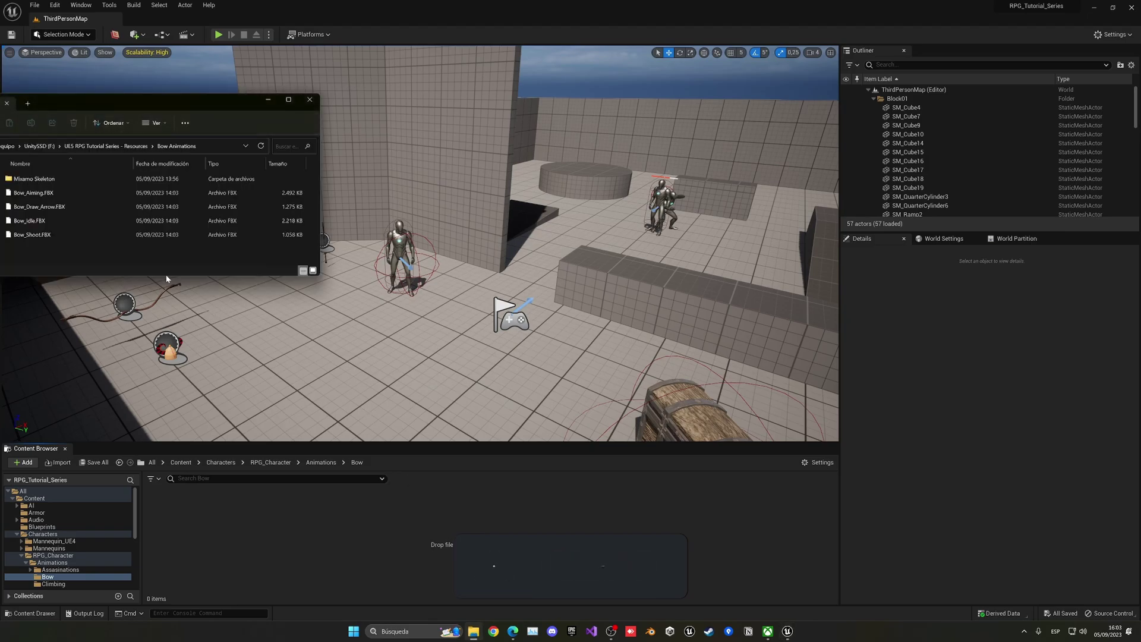
left_click(67, 193)
left_click(78, 234, "shift")
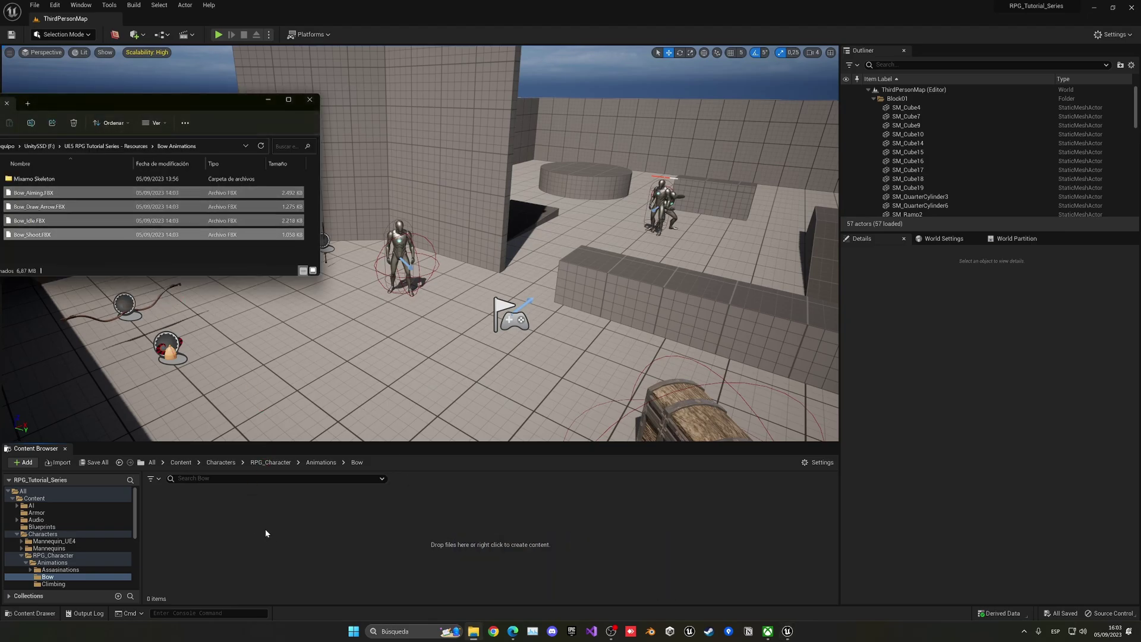
left_click(310, 99)
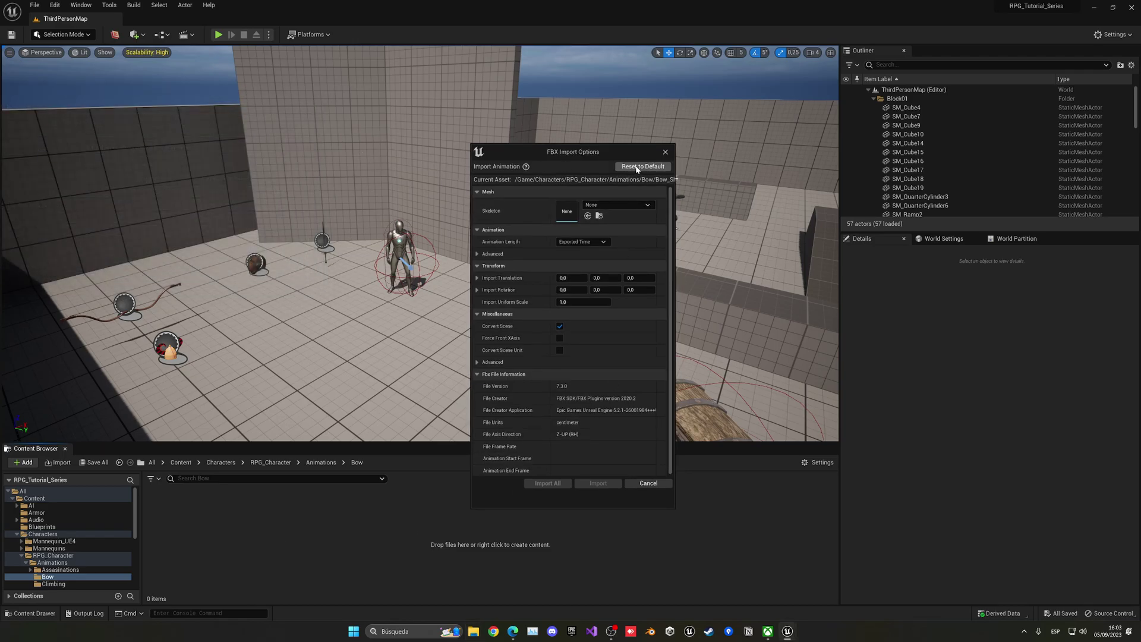
left_click(618, 205)
scroll(644, 312, "down", 2)
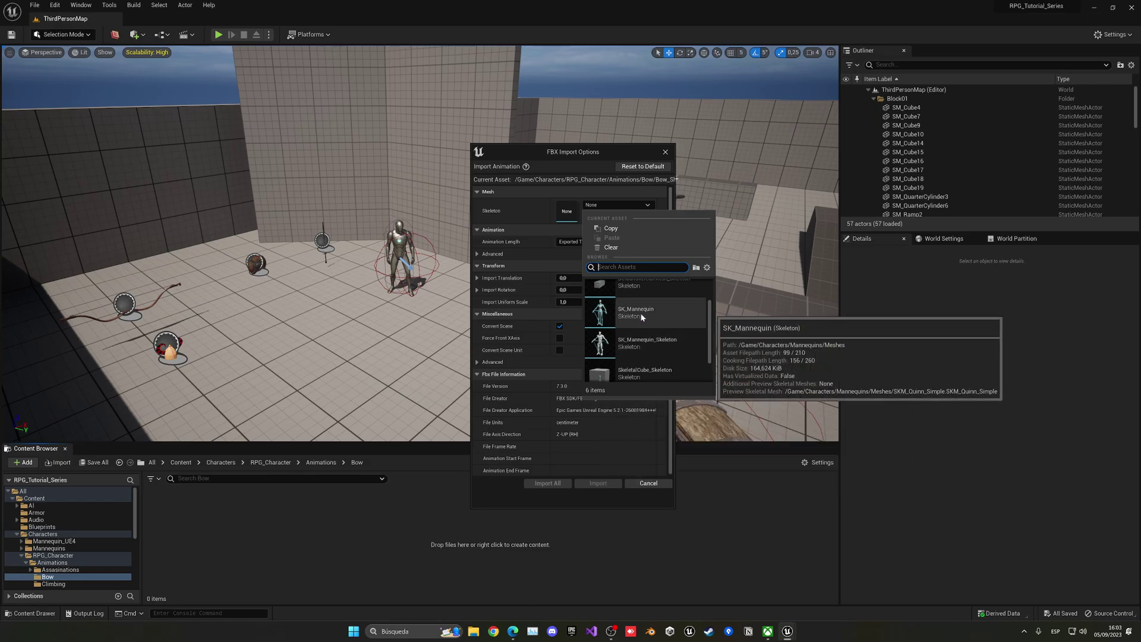
left_click(641, 314)
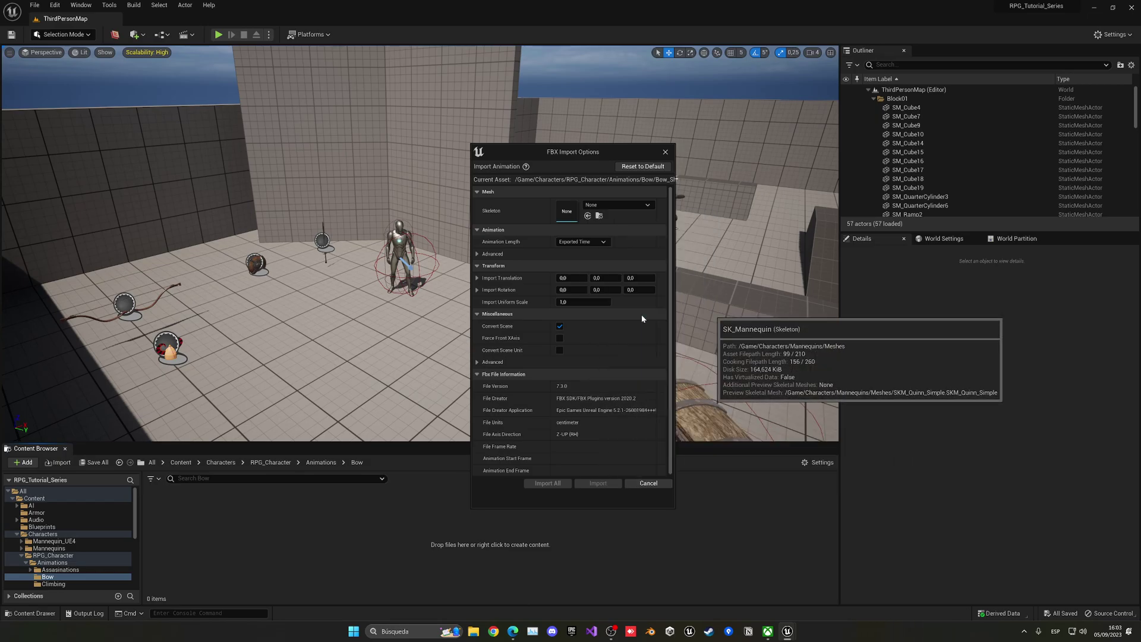
left_click(559, 484)
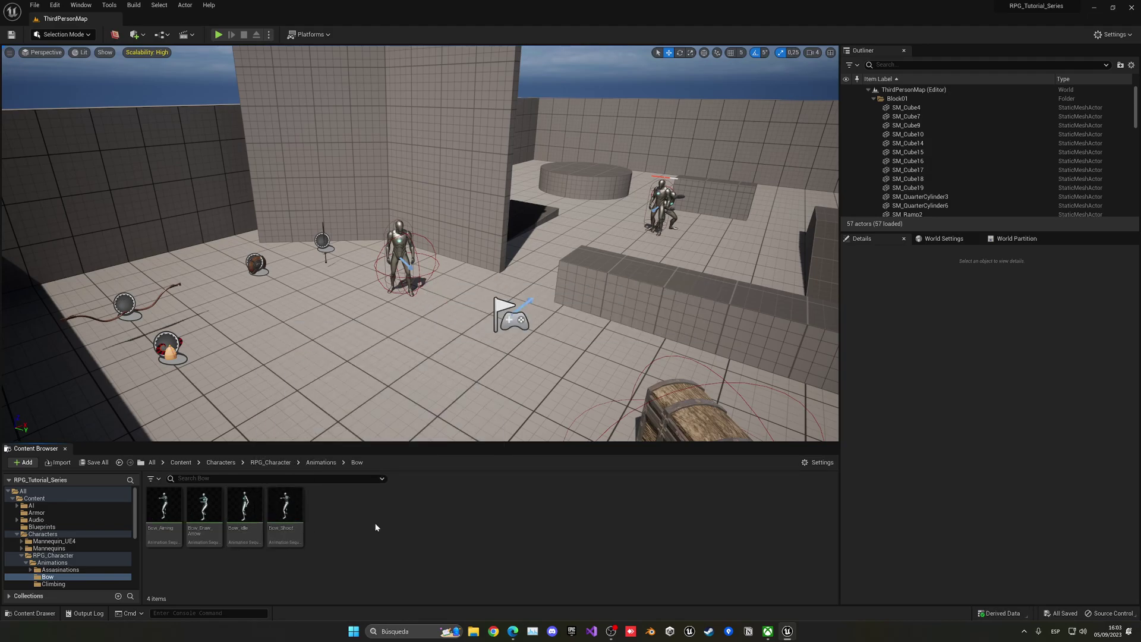
Preview the imported Bow_Shoot, Bow_Idle, Bow_Draw_Arrow and Bow_Aiming animations one after another, closing each afterwards.
double_click(285, 510)
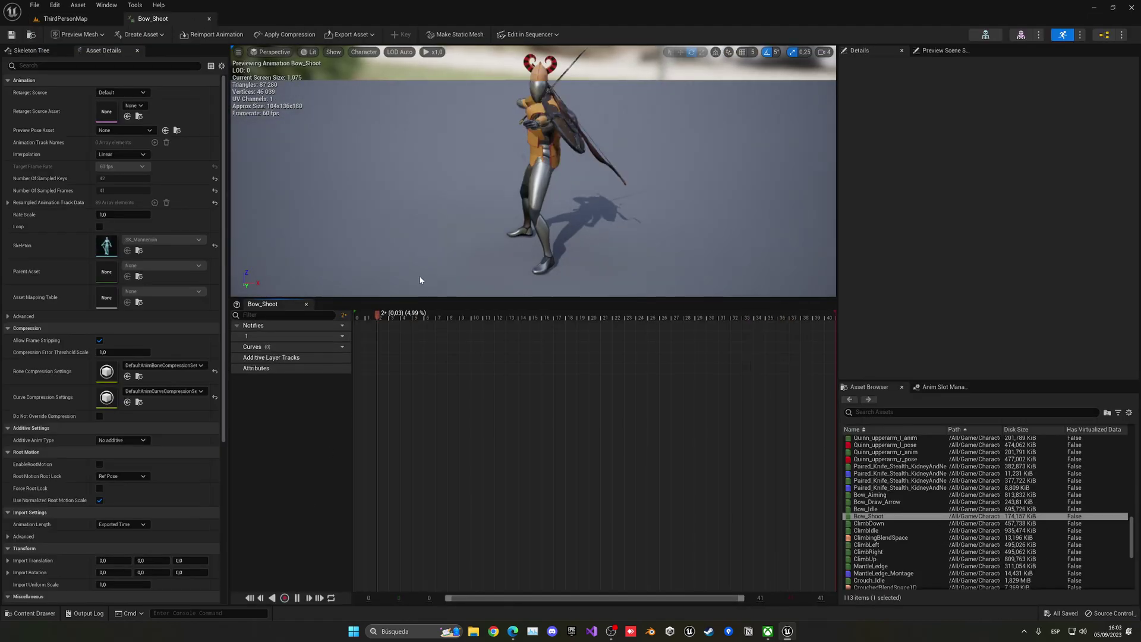
left_click(209, 18)
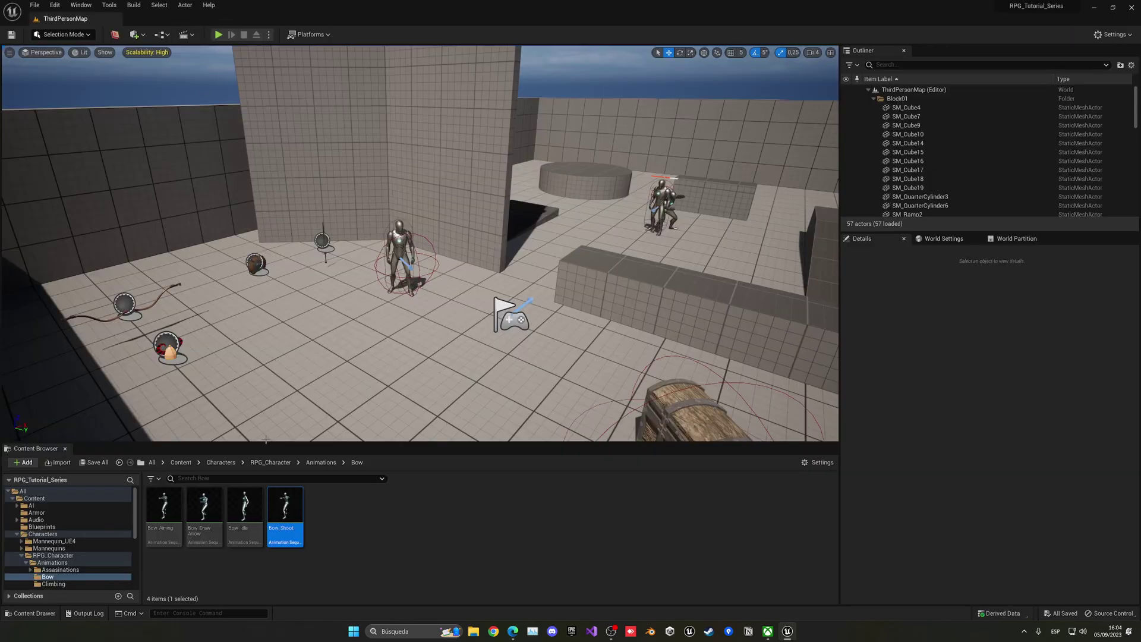
left_click(249, 502)
double_click(250, 502)
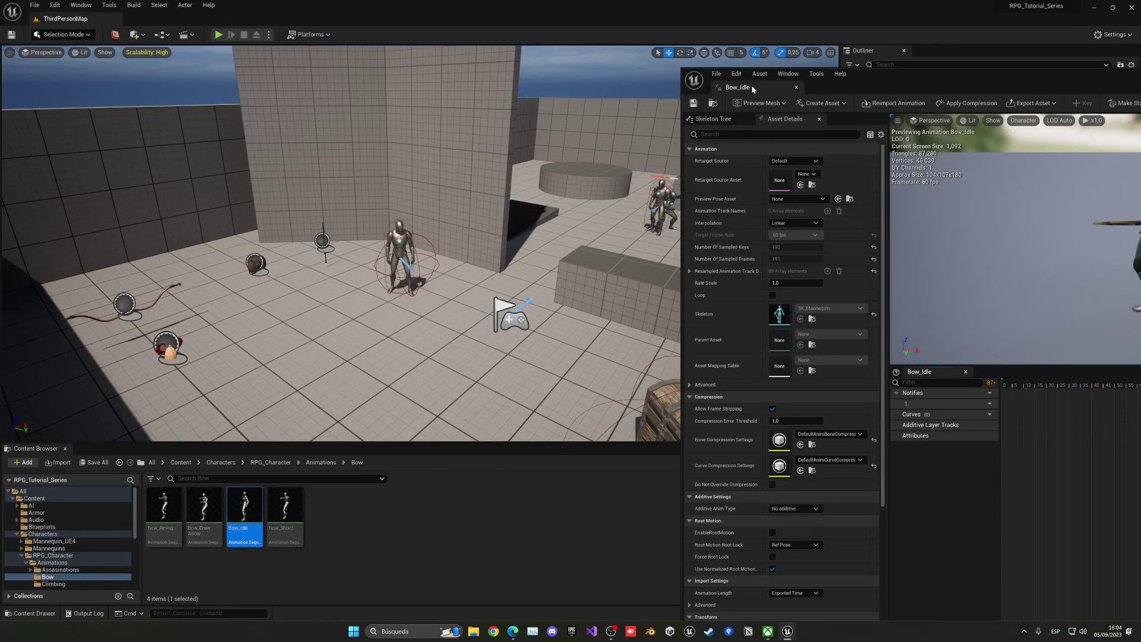
left_click_drag(752, 89, 257, 22)
left_click(208, 19)
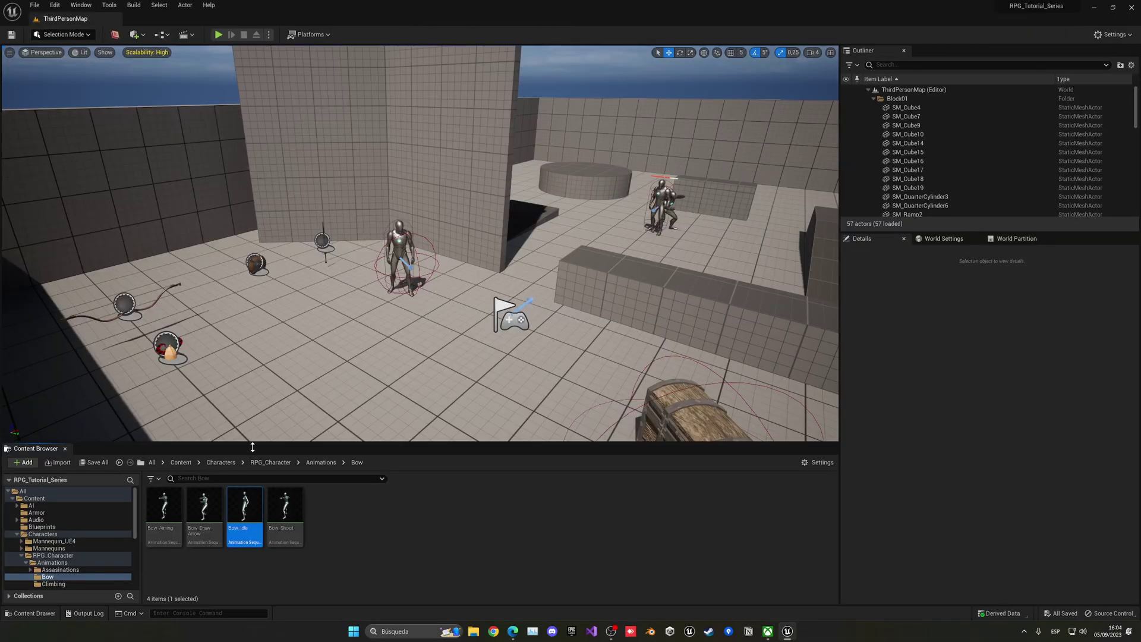
double_click(204, 511)
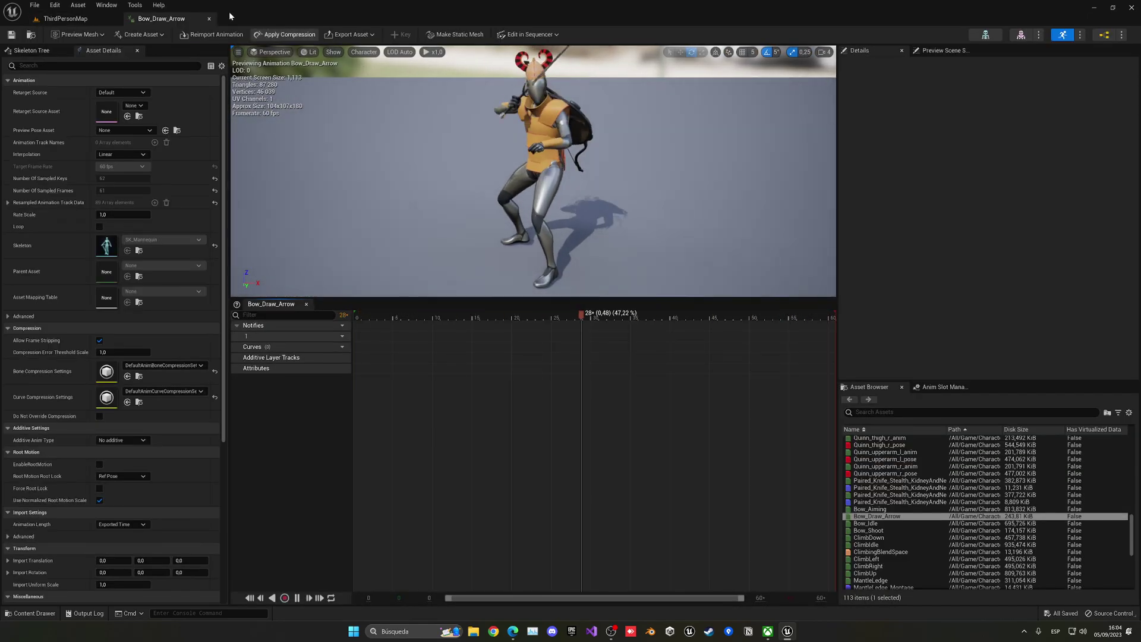
left_click(209, 18)
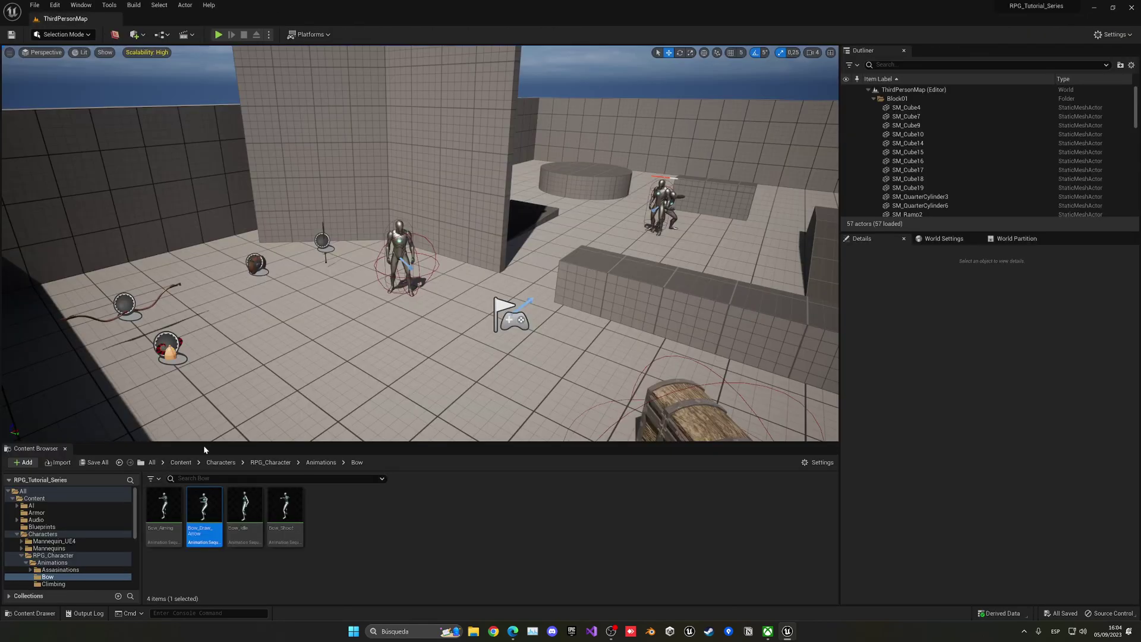
double_click(163, 508)
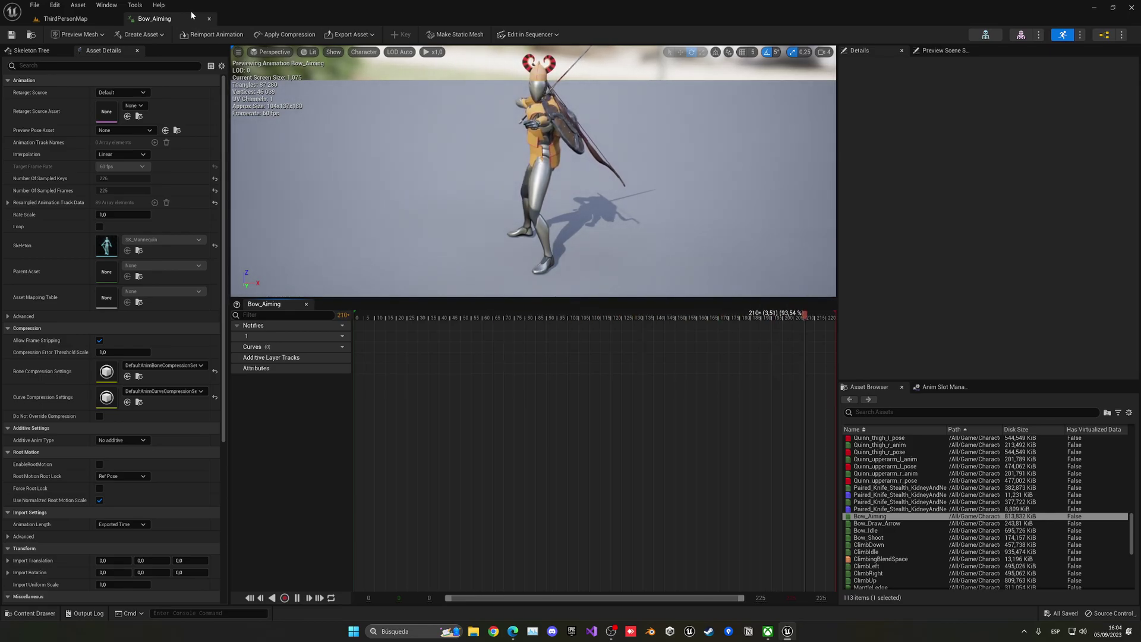
left_click(208, 19)
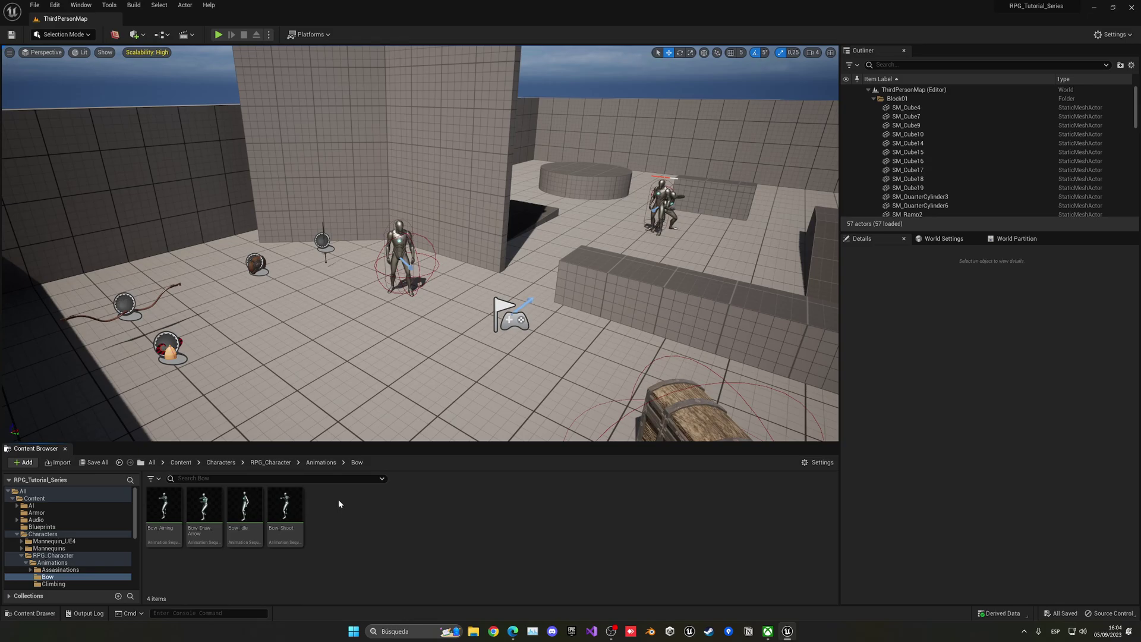
Open the ABP_RPGCharacter animation blueprint from the Animations folder and select the Control Rig node with the ShouldDoIKTrace input.
left_click(270, 466)
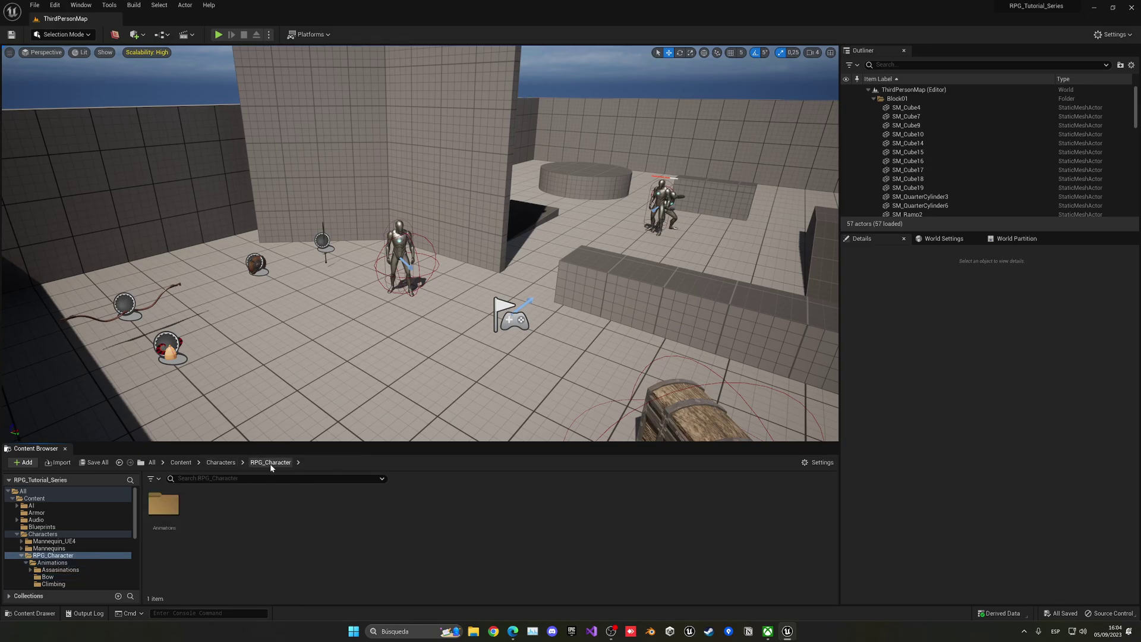
double_click(163, 506)
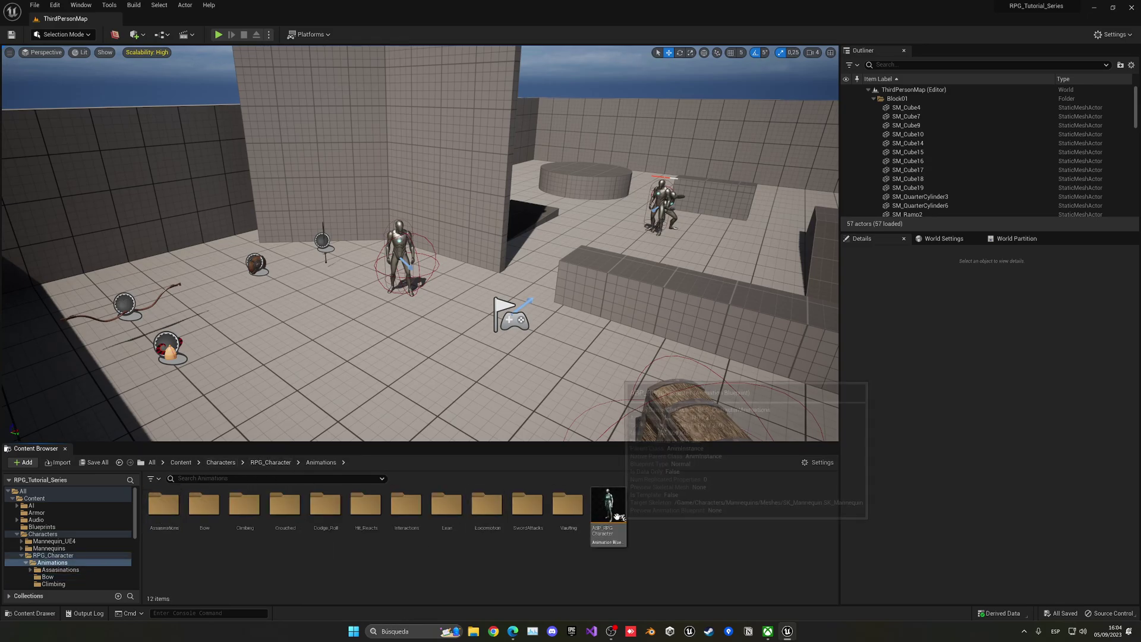
double_click(608, 510)
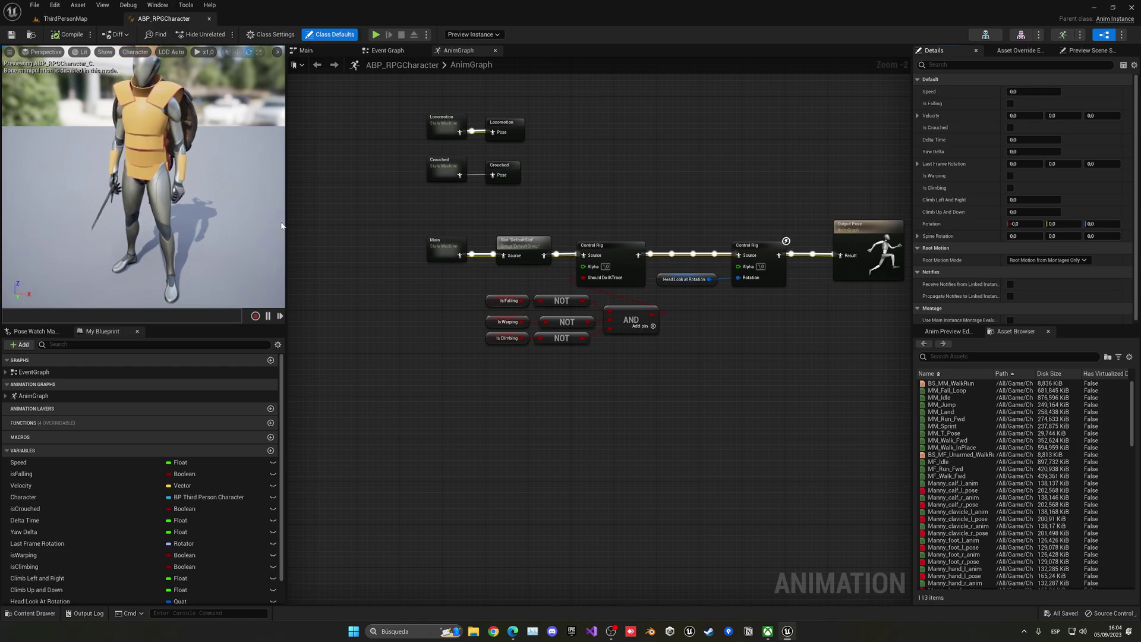
left_click(612, 262)
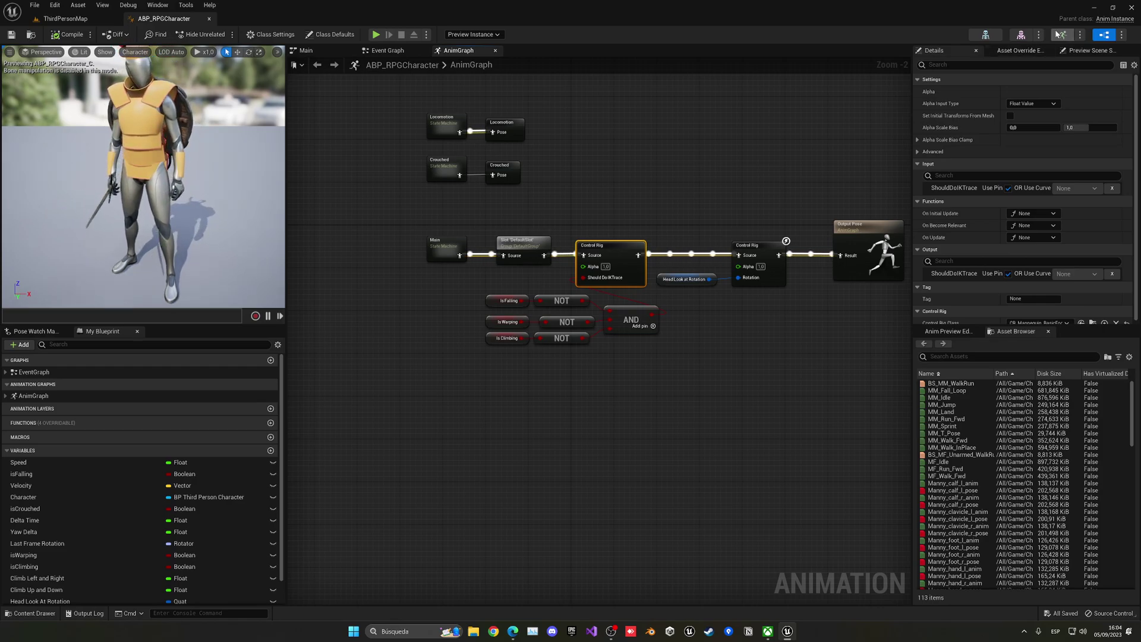
Open the SK_Mannequin skeleton and try removing the armor_left_armbrace preview mesh from the left arm armor socket.
left_click(985, 35)
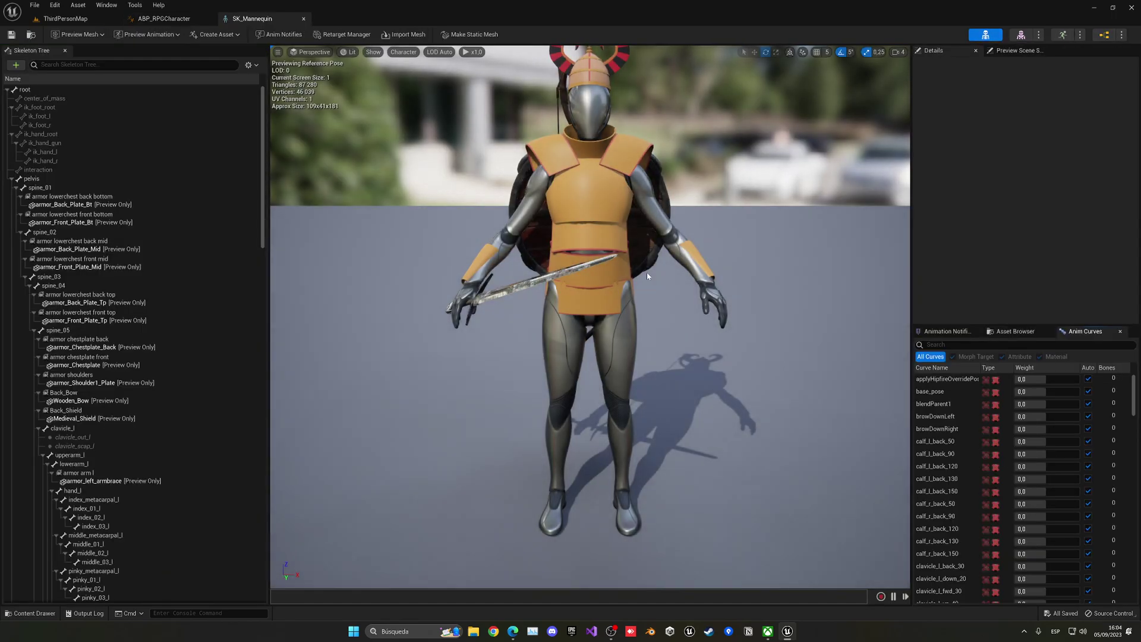
scroll(182, 337, "down", 4)
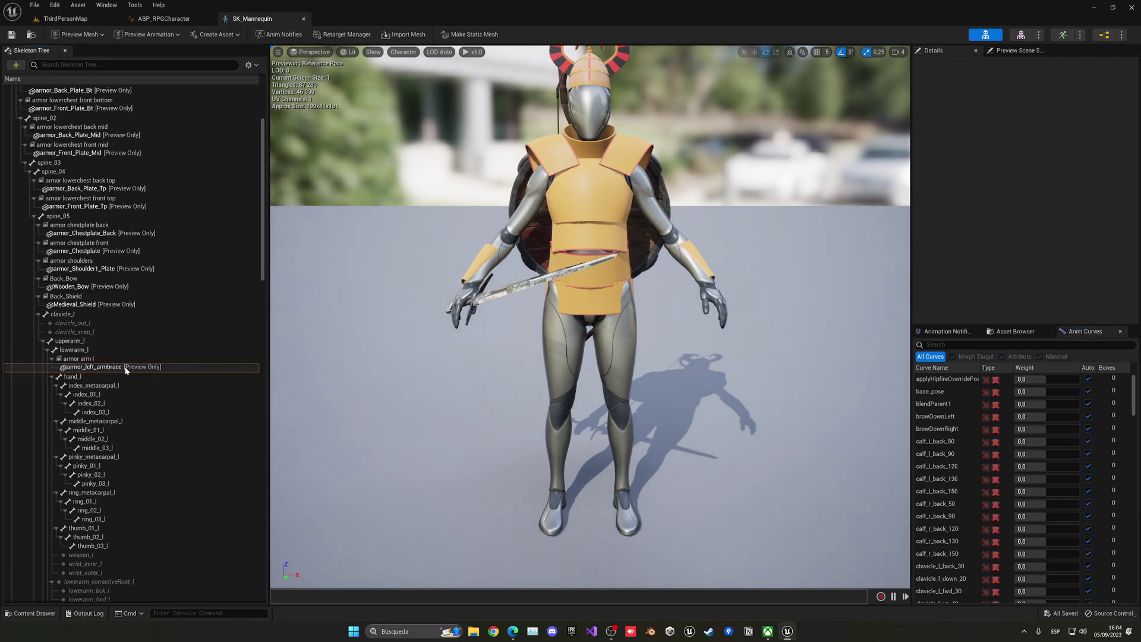
left_click(111, 368)
key("Delete")
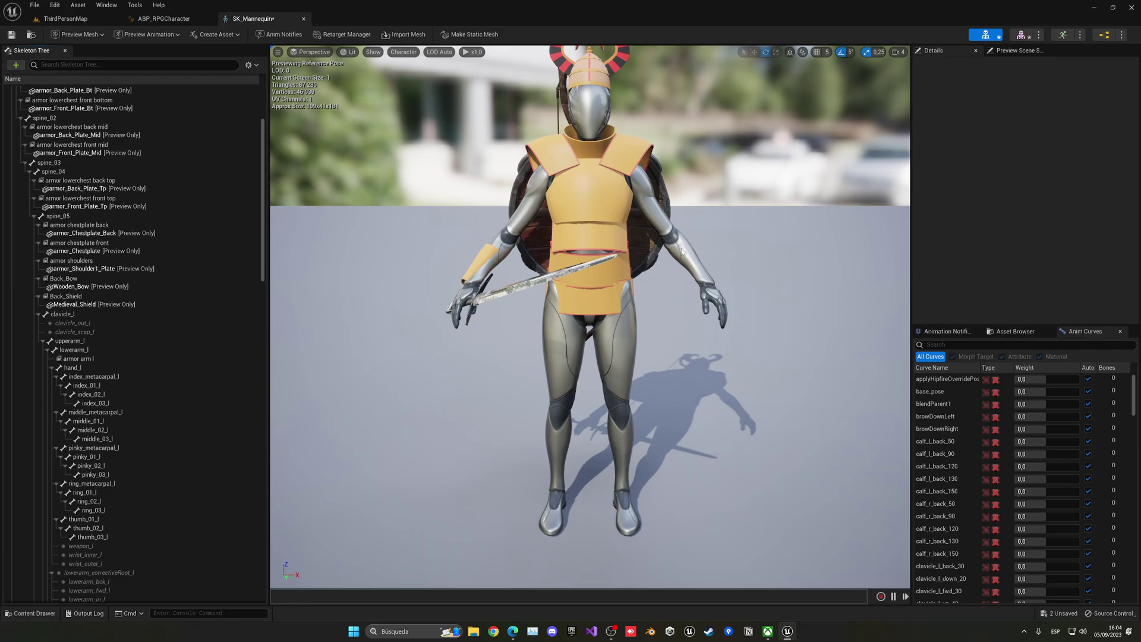
key("ctrl+z")
Examine the foot_r_Socket and armor leg l sockets in the skeleton tree, and close the skeleton to return to the AnimGraph.
scroll(190, 384, "down", 20)
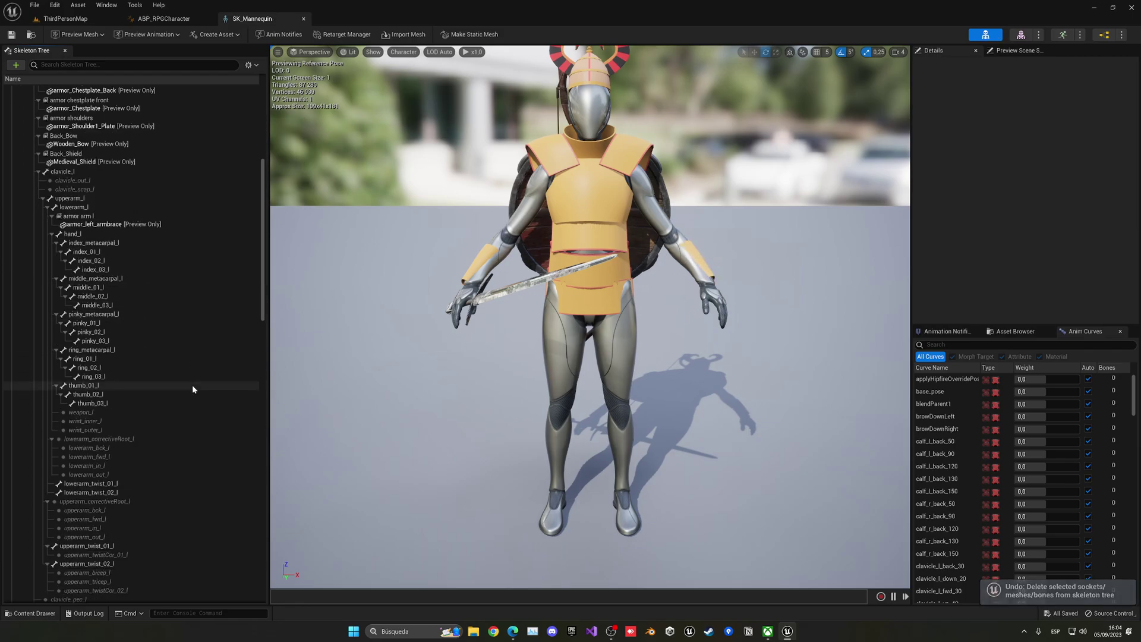
scroll(184, 386, "down", 8)
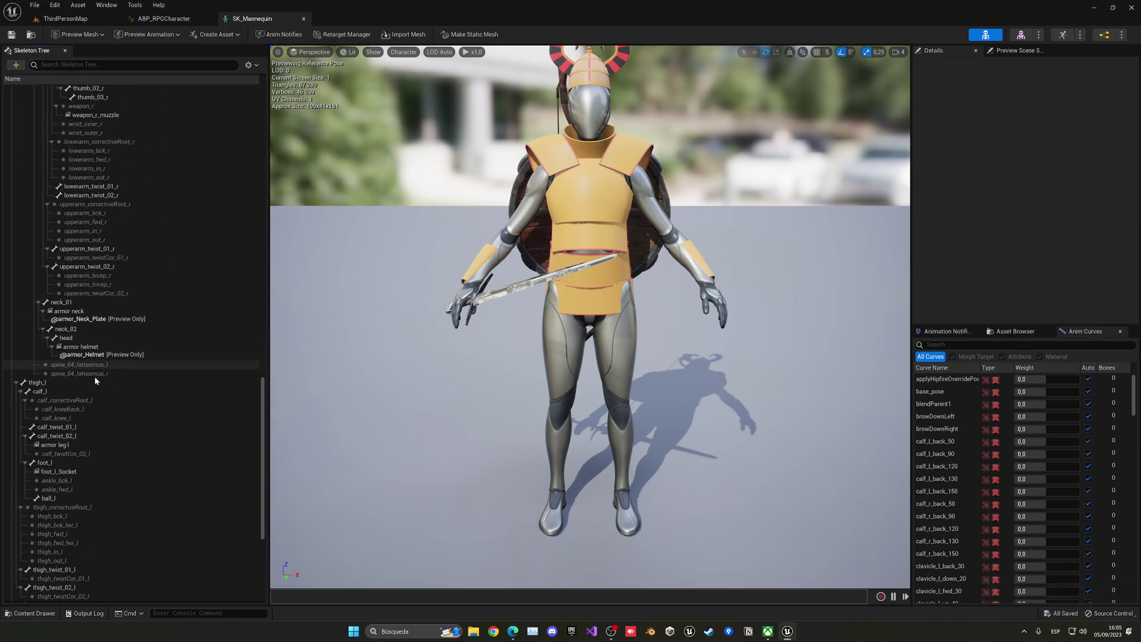
left_click(59, 473)
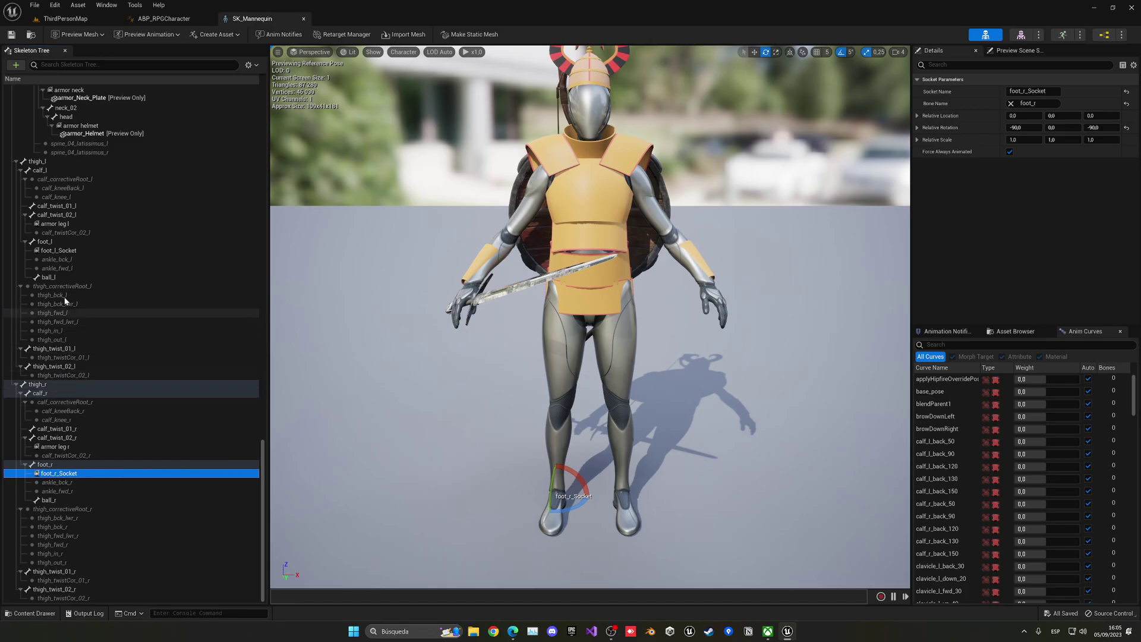
scroll(67, 315, "up", 3)
left_click(67, 325)
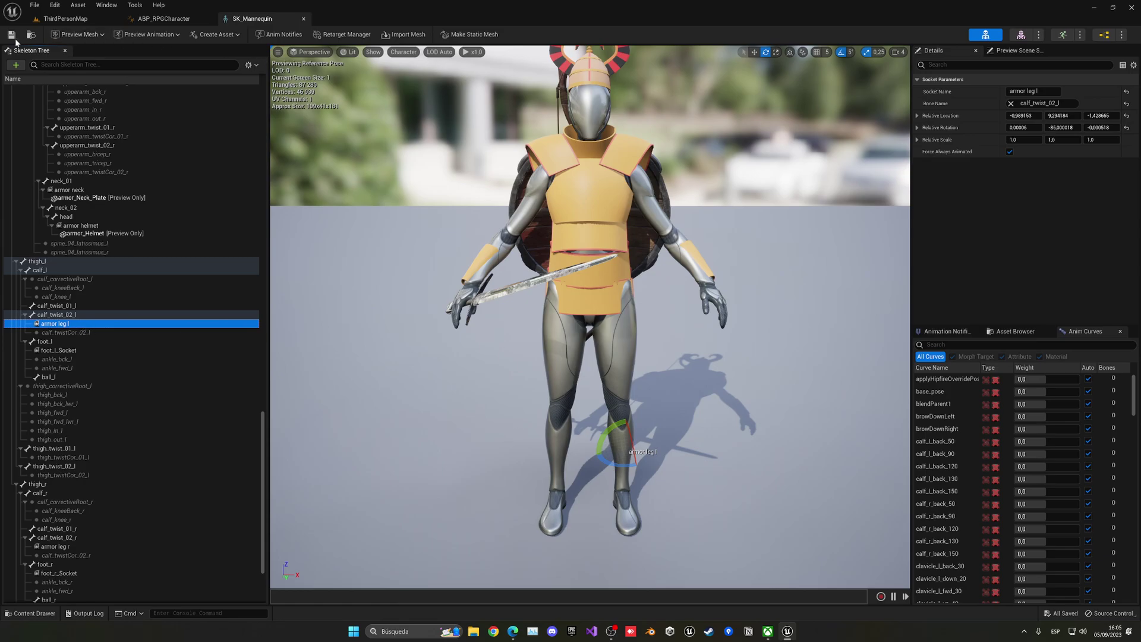
middle_click(237, 19)
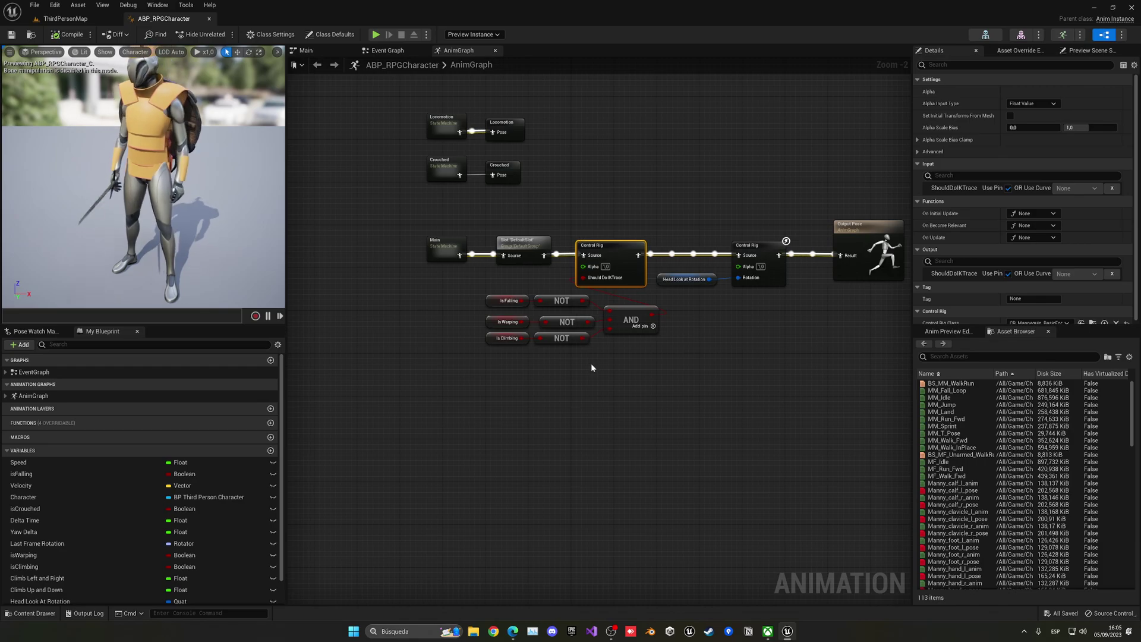
right_click_drag(590, 363, 504, 411)
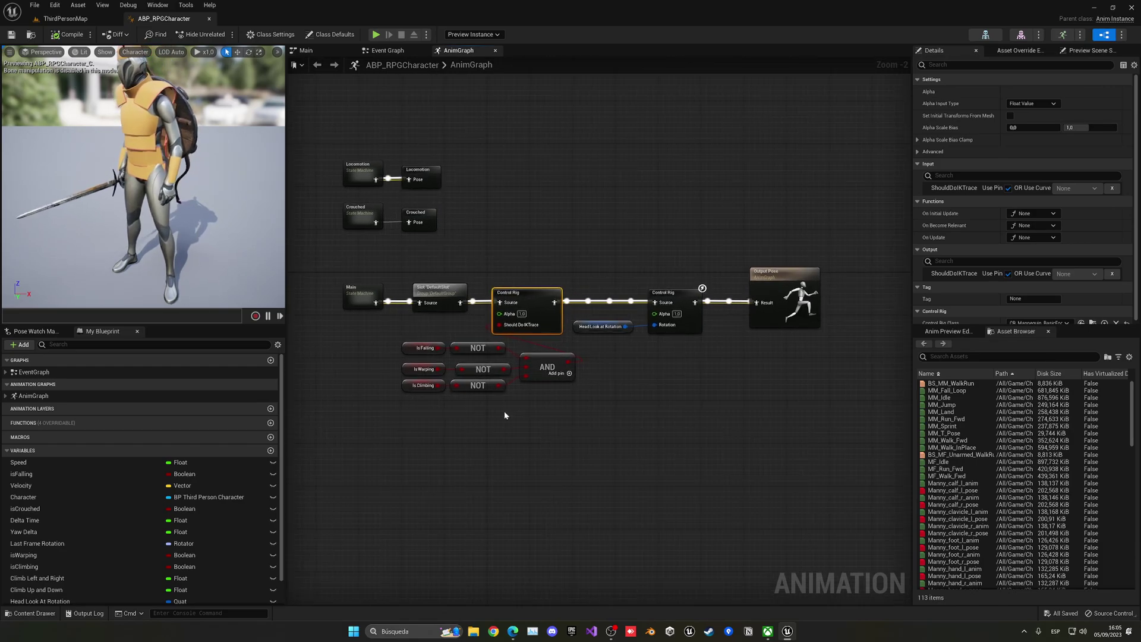
Open the Main state machine and add a state named Bow Draw Arrrow above and beside Crouched Locomotion.
left_click(504, 410)
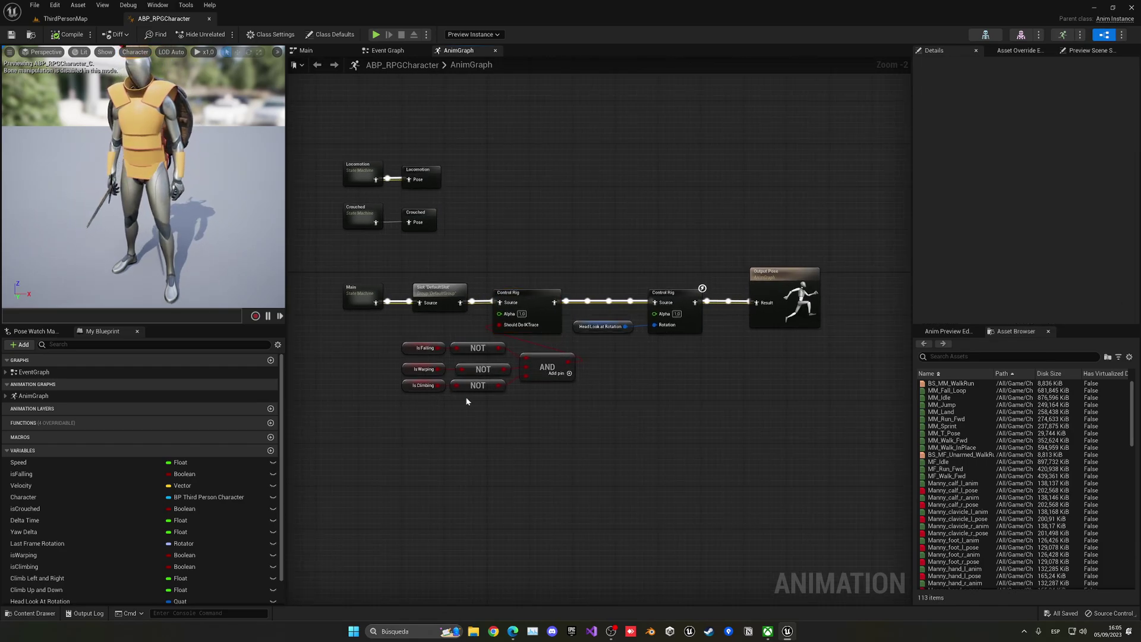
double_click(359, 300)
right_click_drag(672, 281, 600, 250)
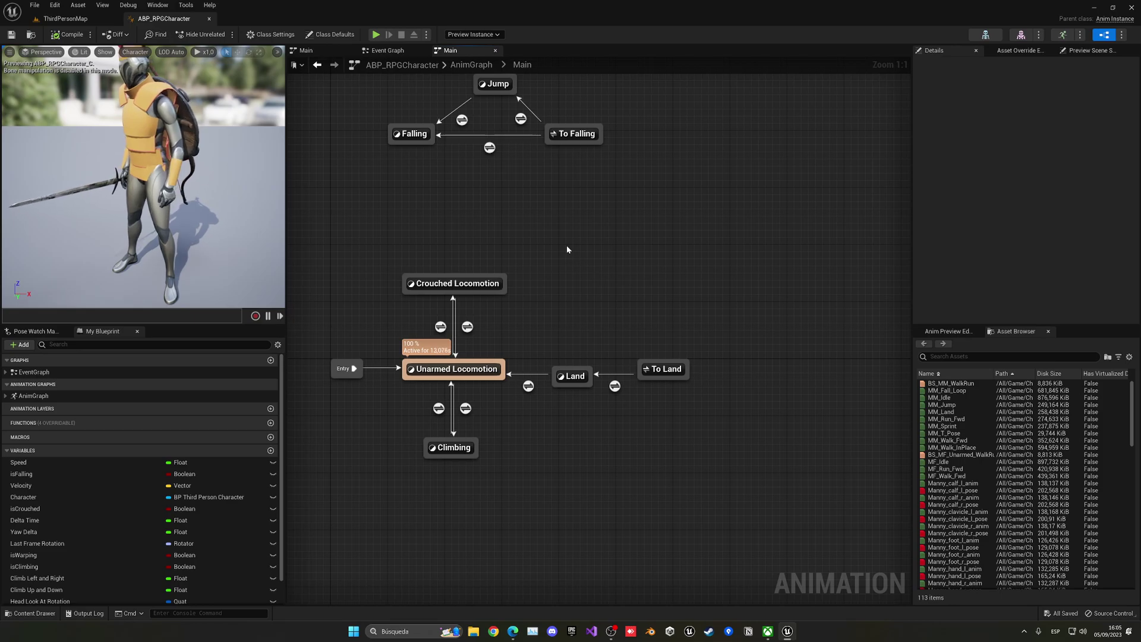
right_click_drag(567, 250, 567, 251)
left_click(589, 286)
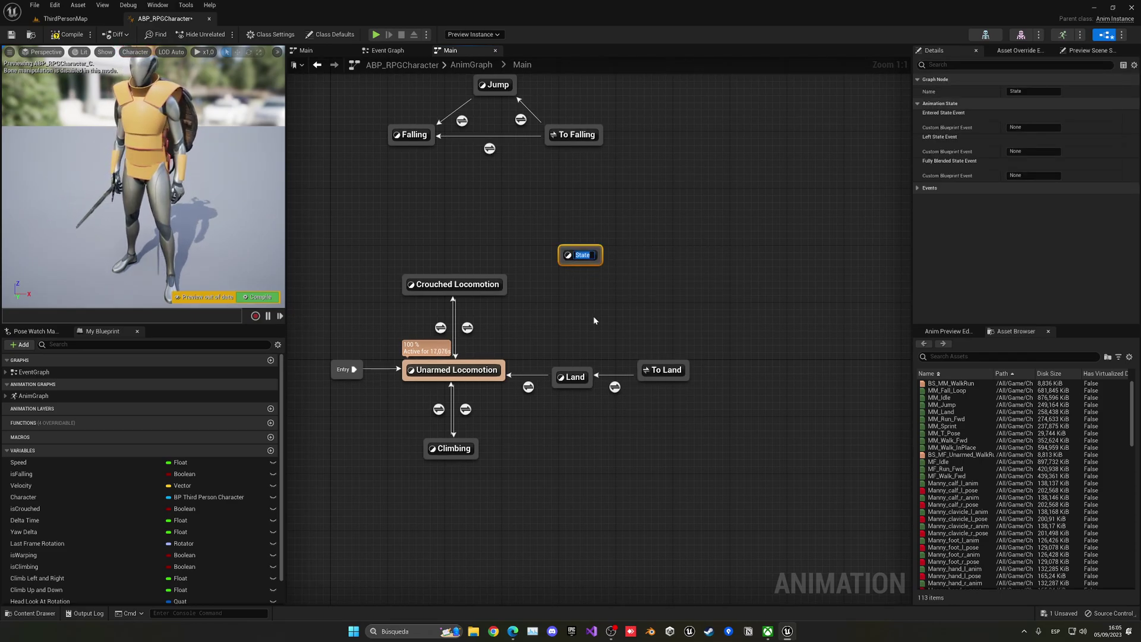
type("Bow Dr")
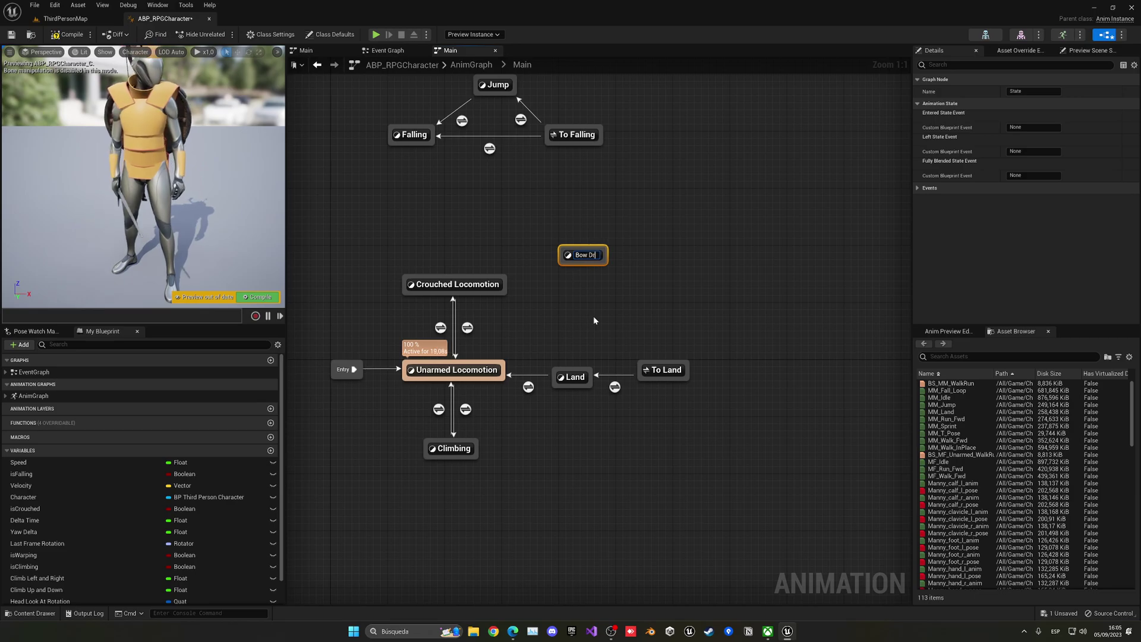
type("aw")
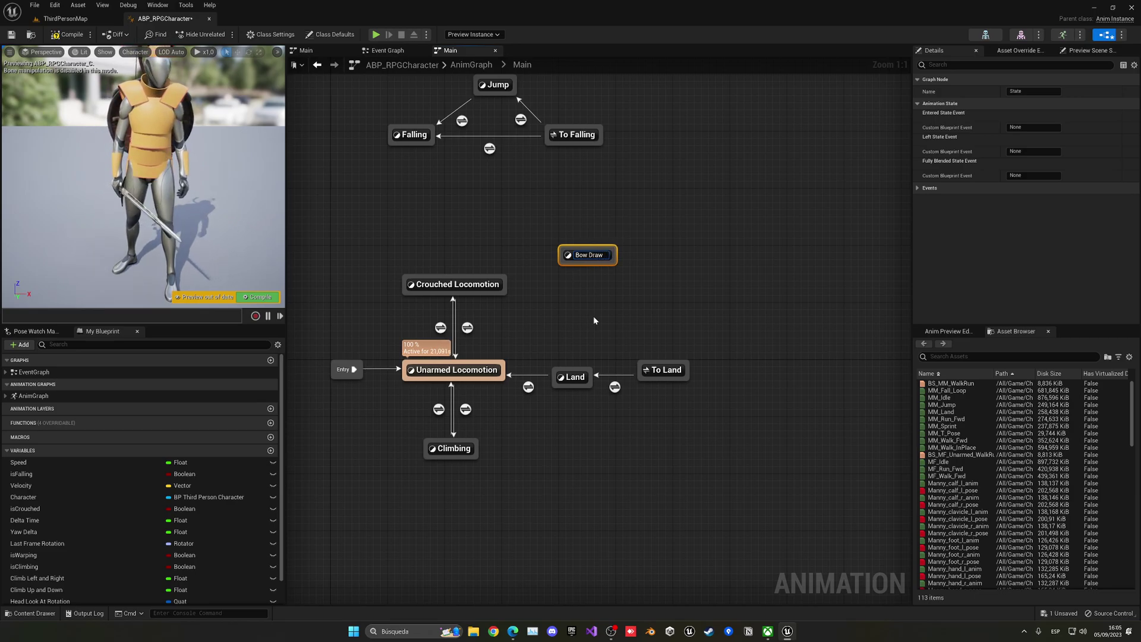
type(" Arr")
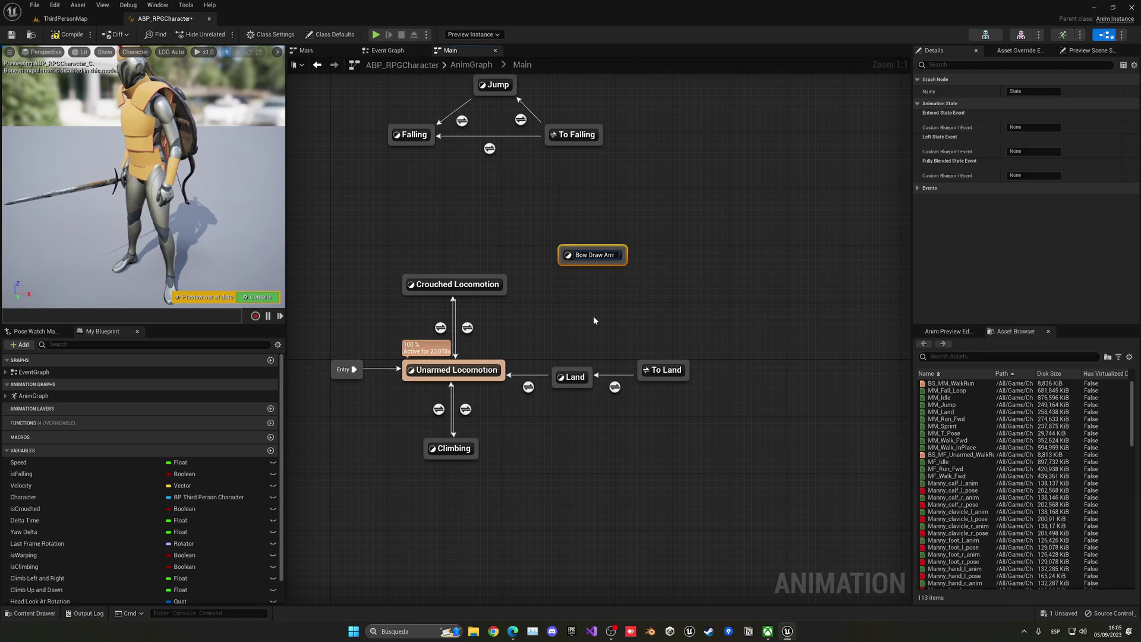
type("ow")
key("Return")
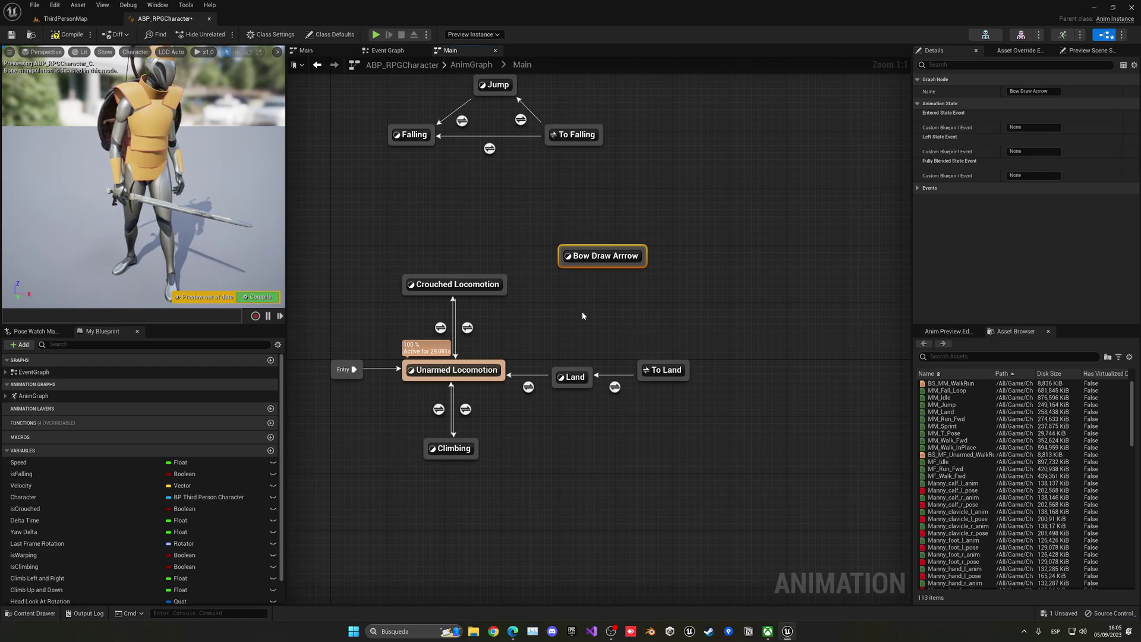
left_click_drag(601, 268, 545, 245)
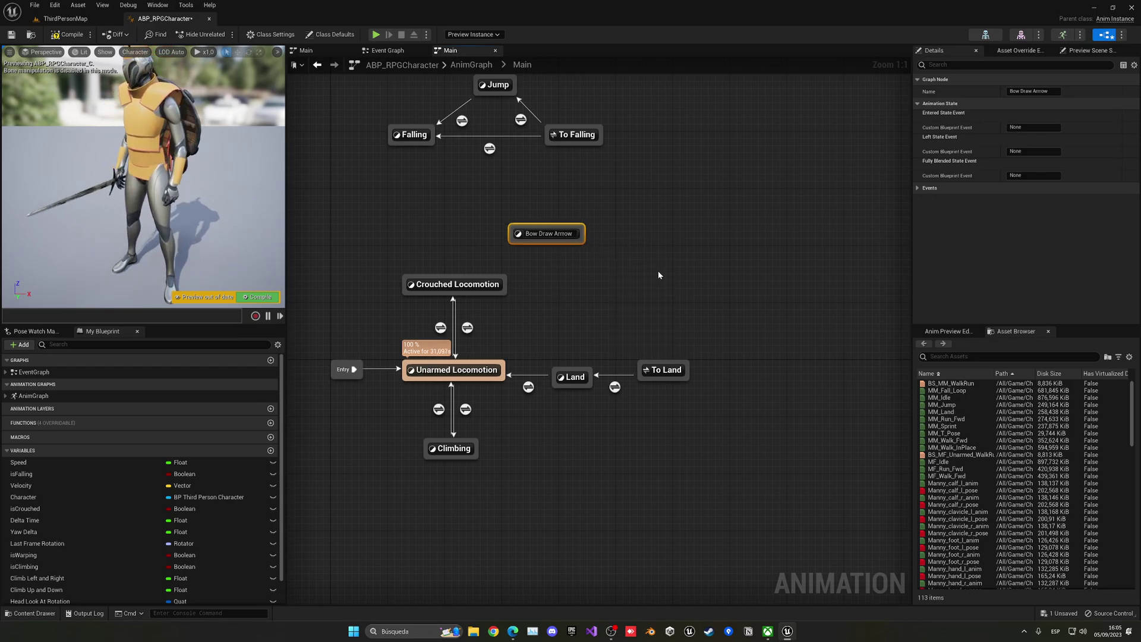
Add a state named Aiming to the Main state machine, to the side of Crouched Locomotion.
right_click(648, 271)
left_click(673, 293)
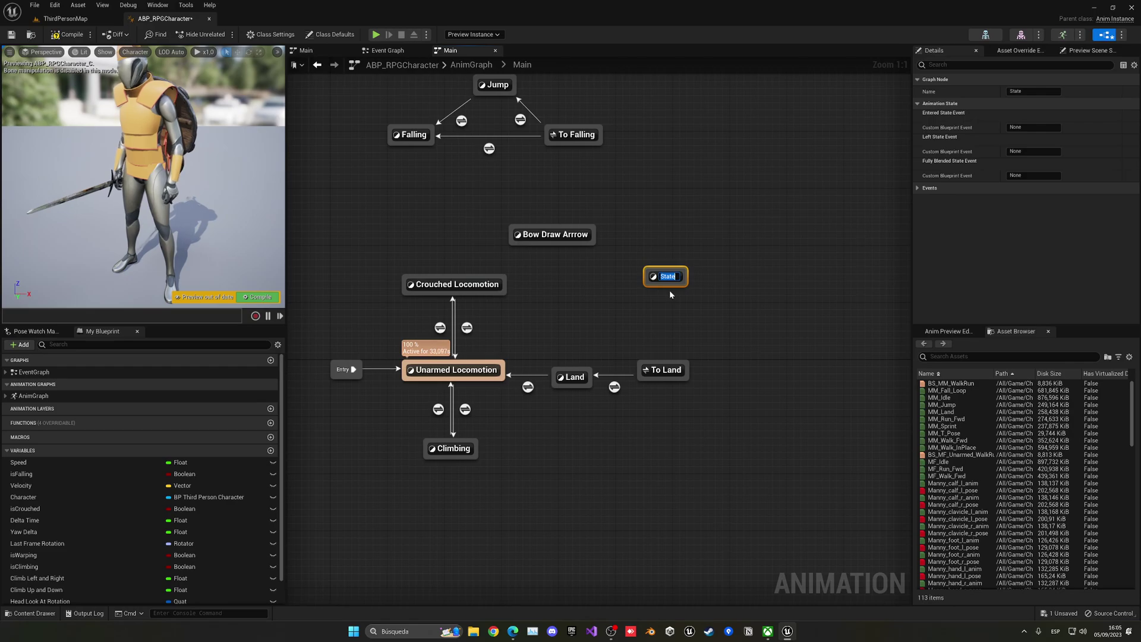
type("Aiming")
key("Return")
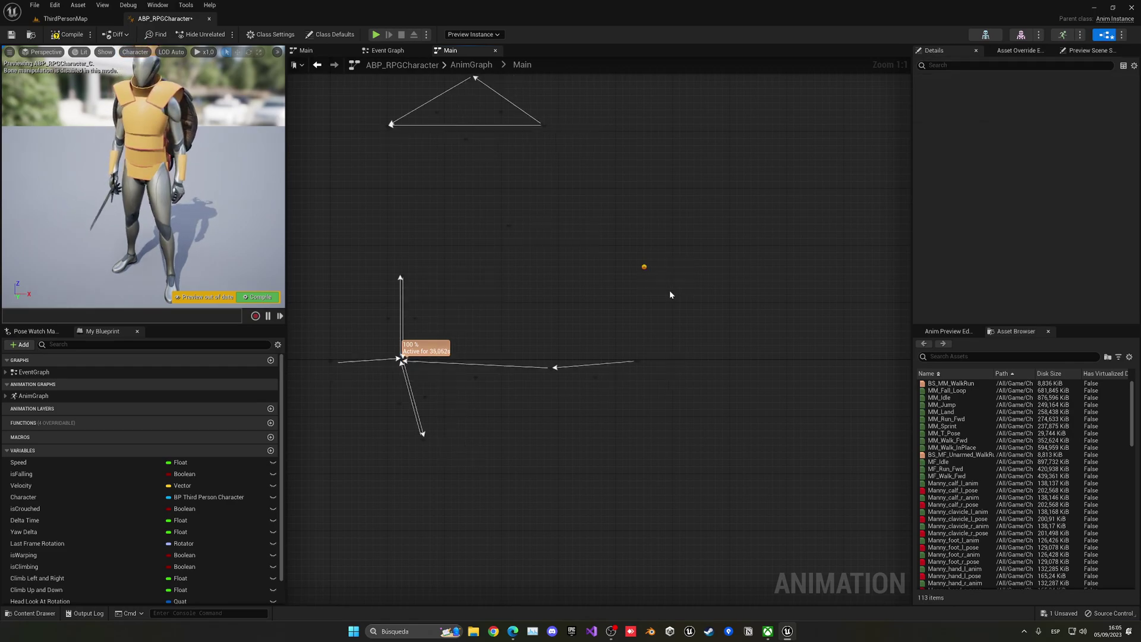
Add a state named Bow Shoot directly below the Aiming state.
right_click(647, 323)
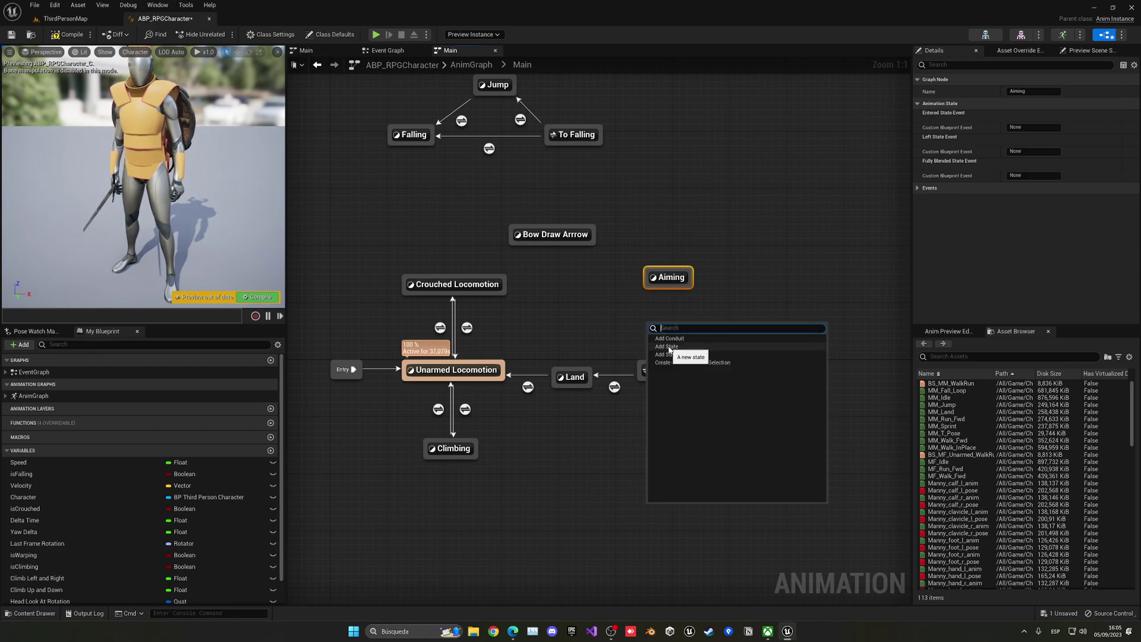
left_click(666, 347)
type("Bow SHo")
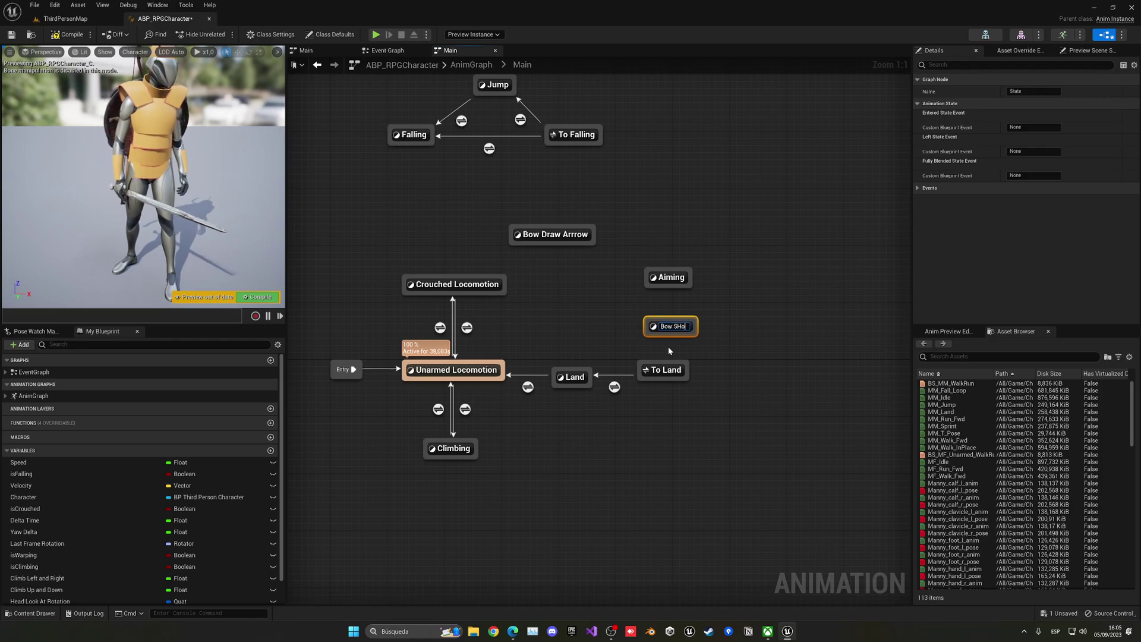
type("ot")
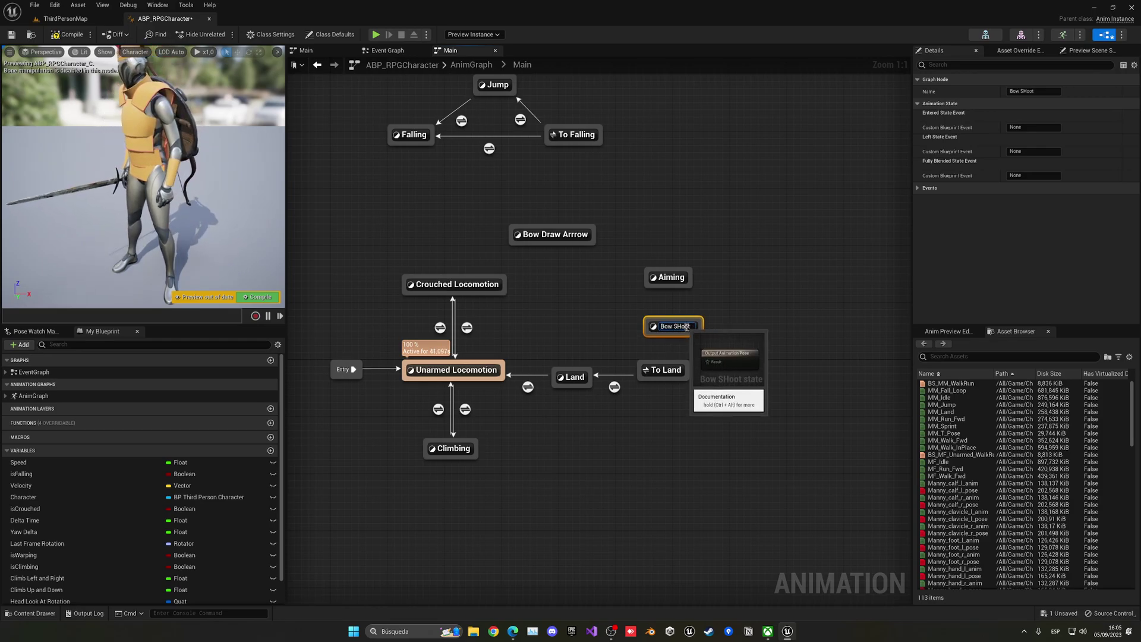
key("BackSpace")
type("h")
key("Return")
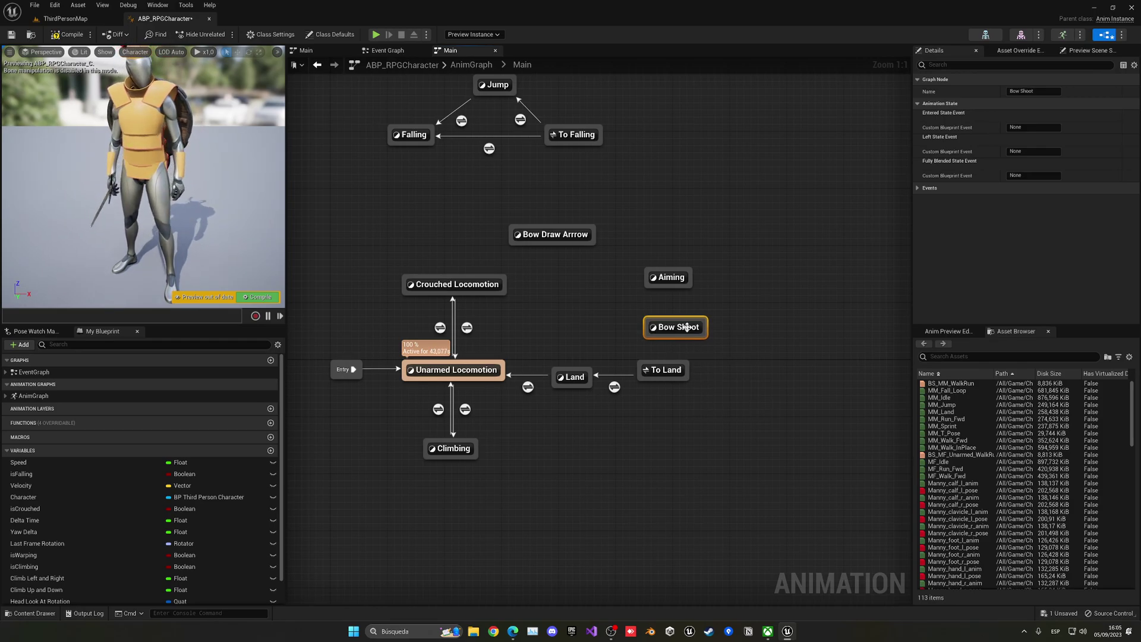
Connect the Unarmed Locomotion and Aiming states with transitions in both directions.
left_click(622, 335)
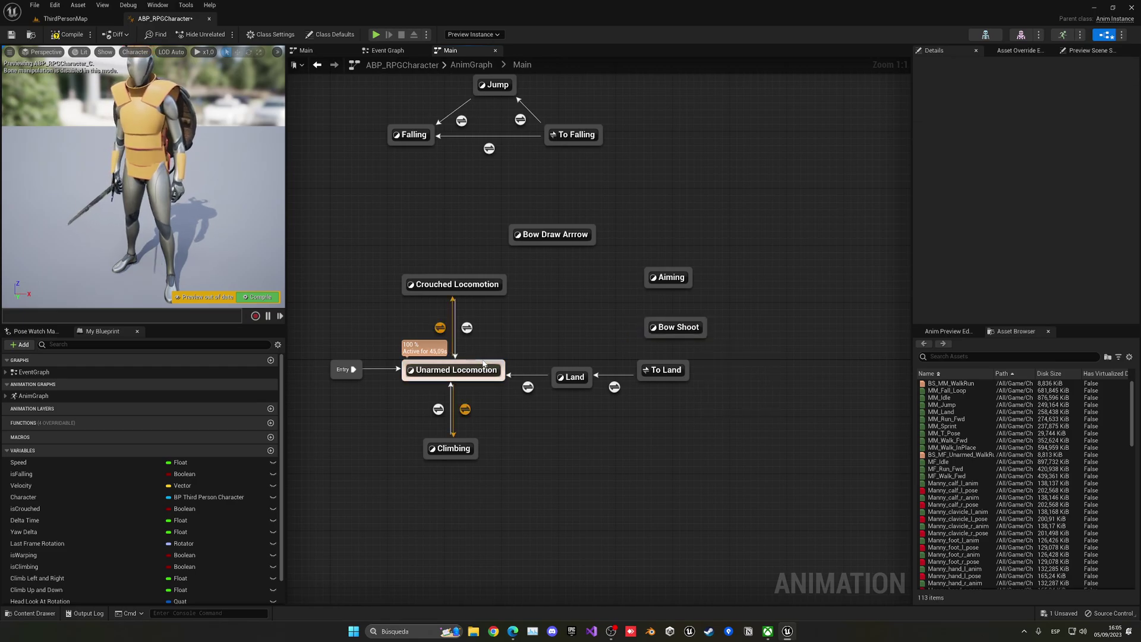
mouse_move(485, 365)
left_mouse_down()
mouse_move(656, 276)
mouse_move(604, 319)
mouse_move(496, 368)
left_mouse_up()
Create two Boolean variables named has bow and is aiming with bow.
left_click(270, 450)
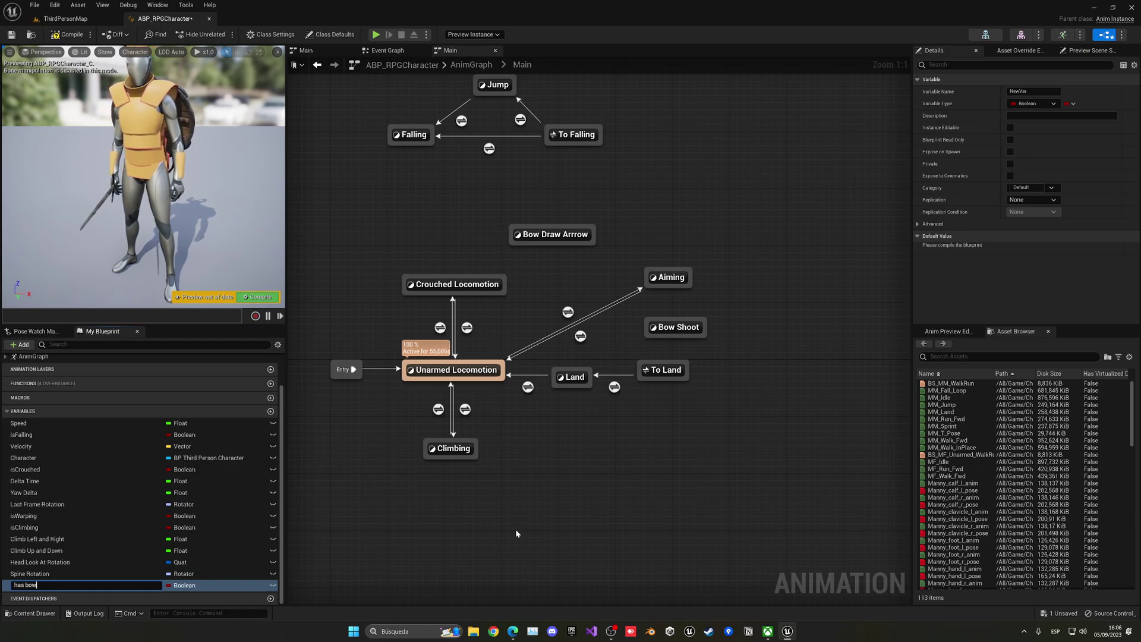
left_click(270, 411)
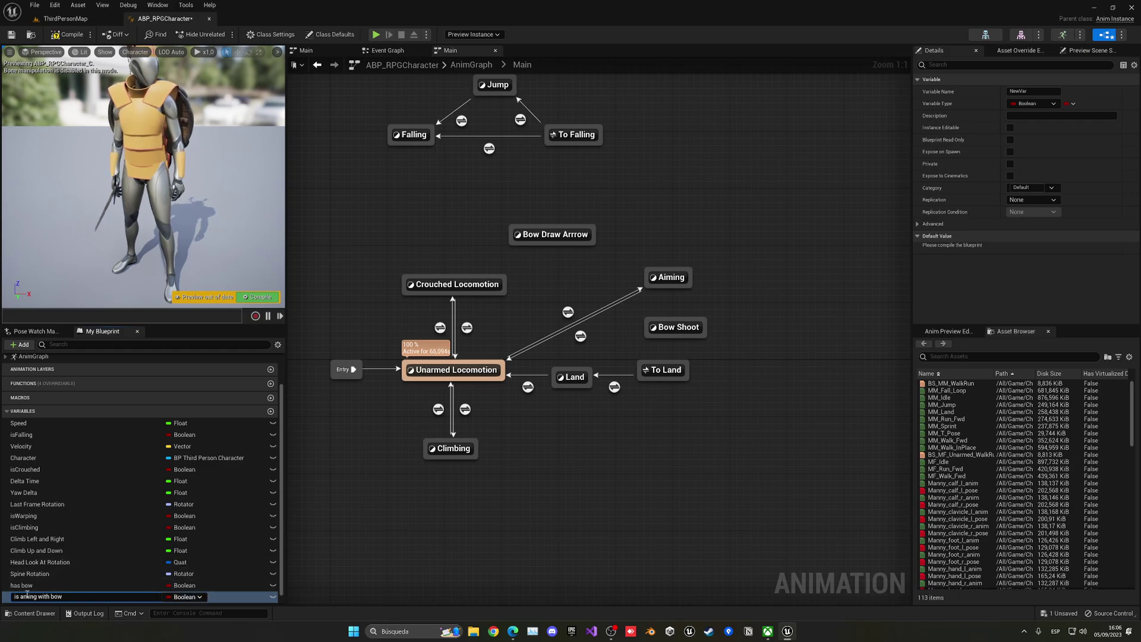
key("Return")
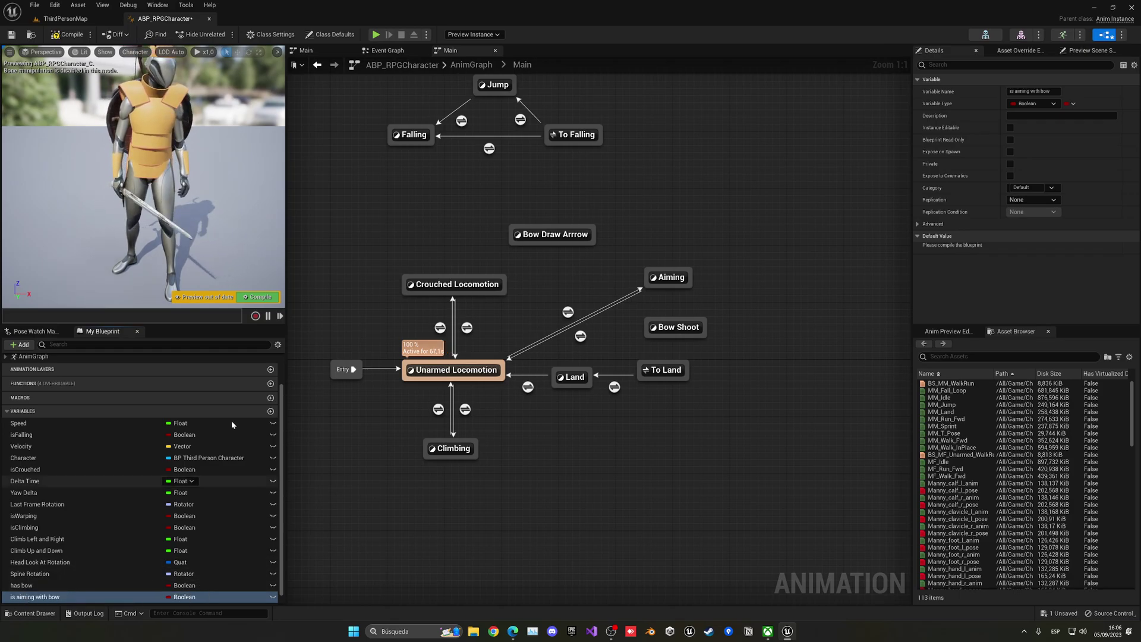
Make is aiming with bow drive Can Enter Transition in the Unarmed Locomotion to Aiming rule, and compile.
double_click(568, 312)
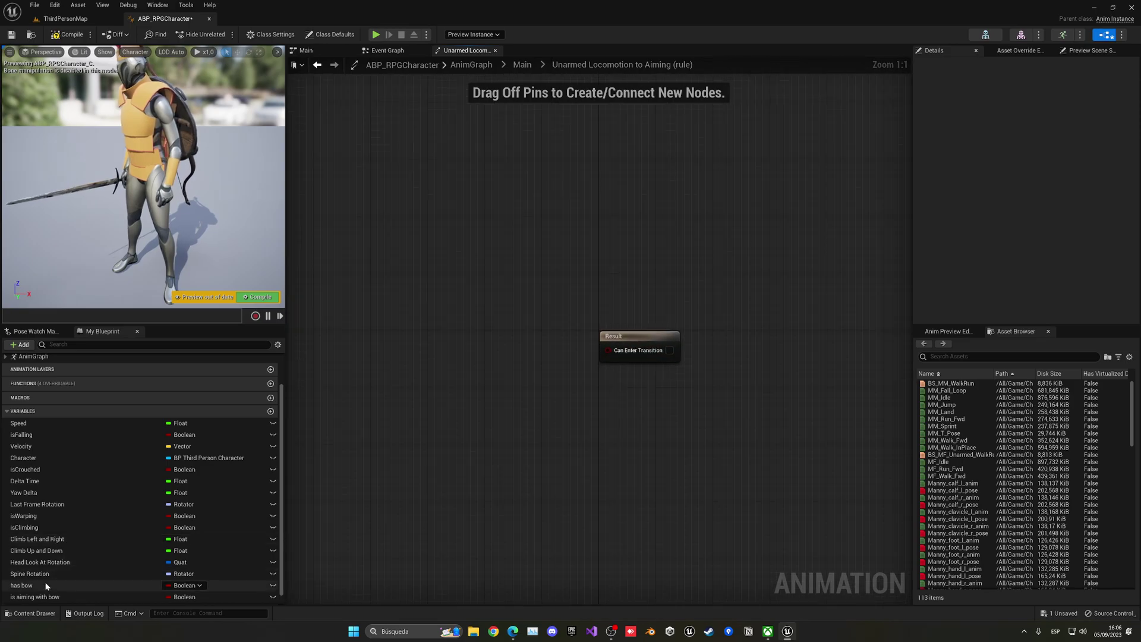
left_click_drag(34, 597, 605, 355)
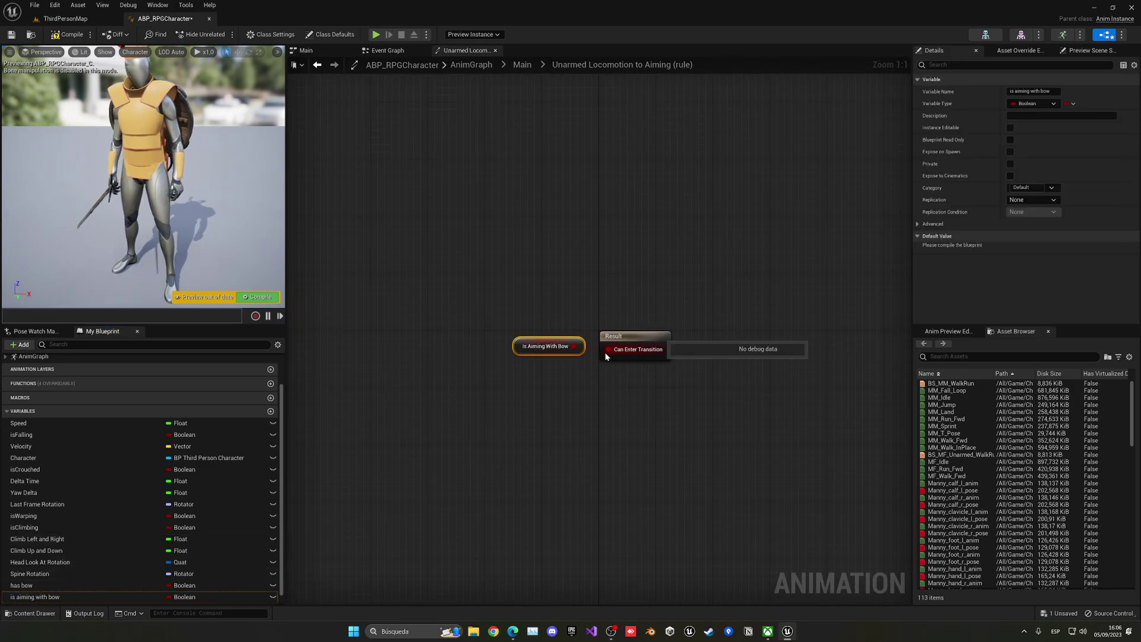
left_click(273, 297)
Set the Aiming to Unarmed Locomotion rule to enter when is aiming with bow is false, using a NOT node.
left_click(522, 65)
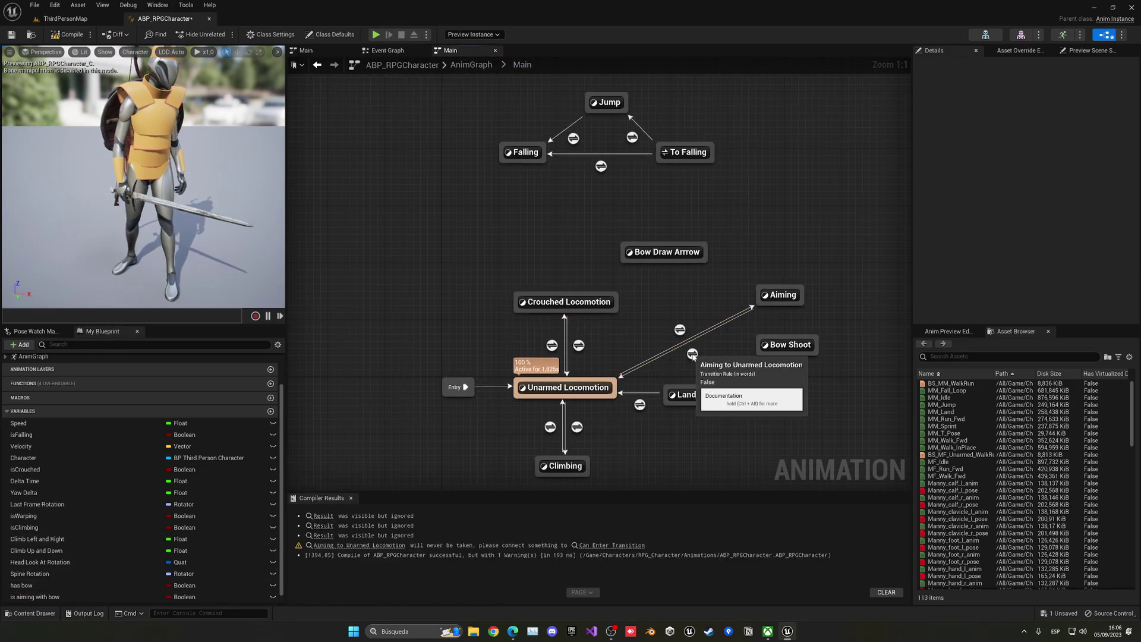
double_click(693, 354)
left_click_drag(33, 597, 404, 310)
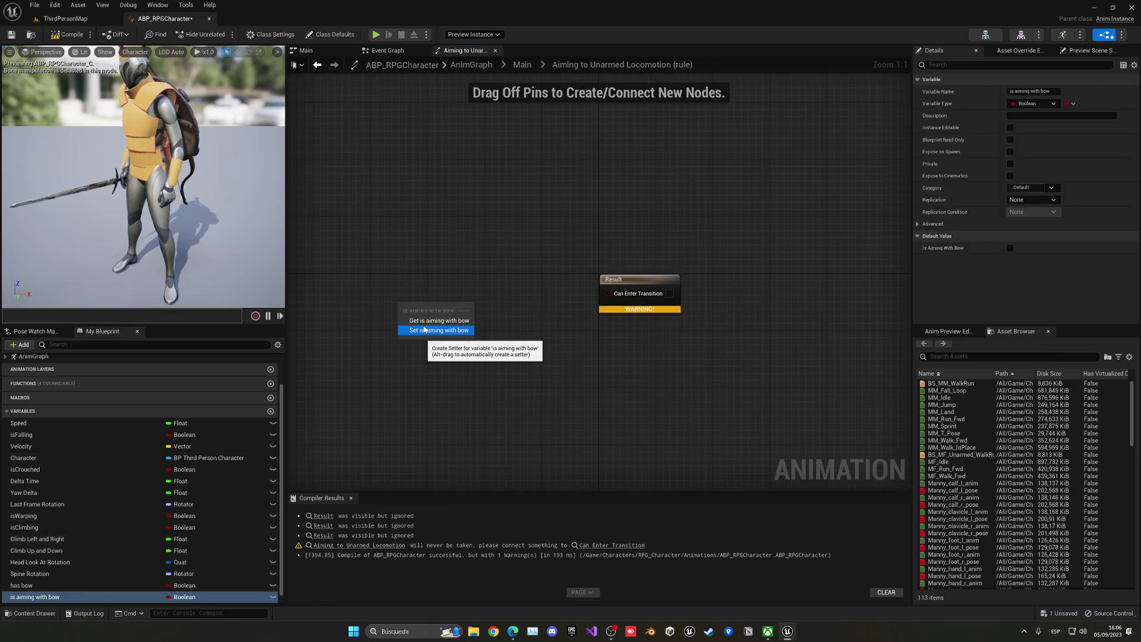
left_click(437, 321)
left_click_drag(490, 310, 607, 295)
type("not bo")
key("Return")
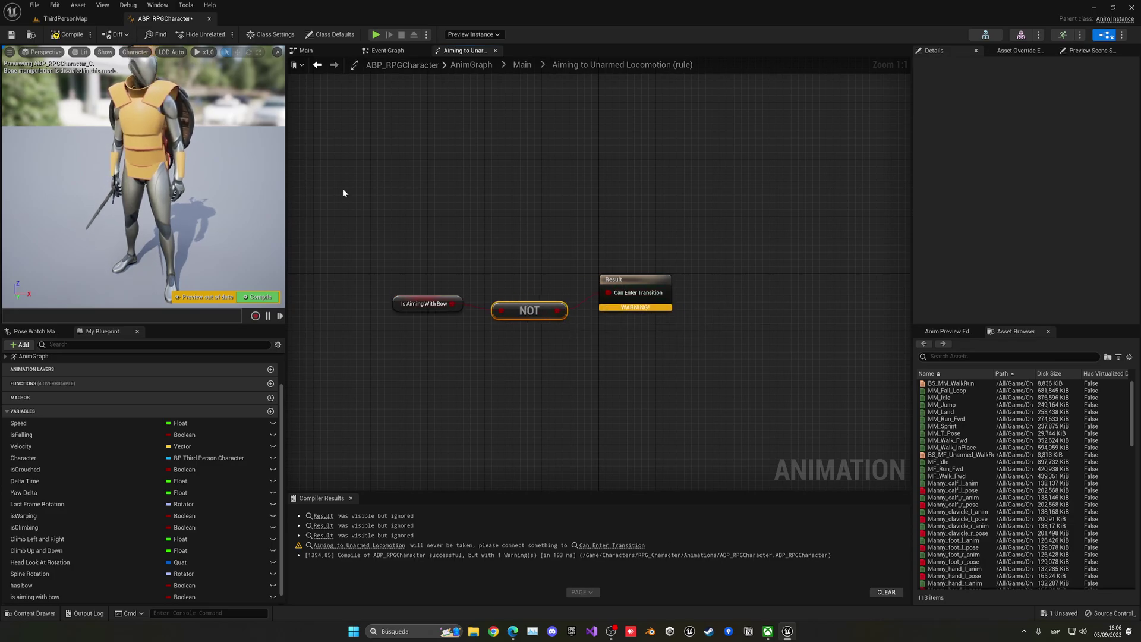
Close the compiler results and preview the transitions by switching the default value of is aiming with bow on and off.
left_click(392, 51)
left_click(89, 597)
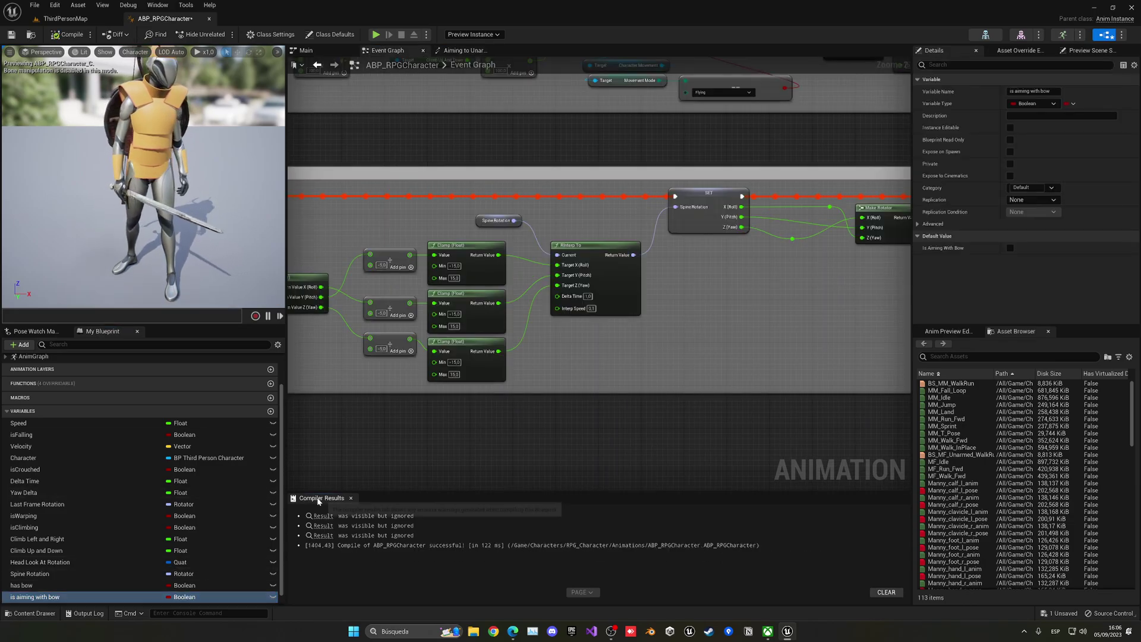
left_click(351, 498)
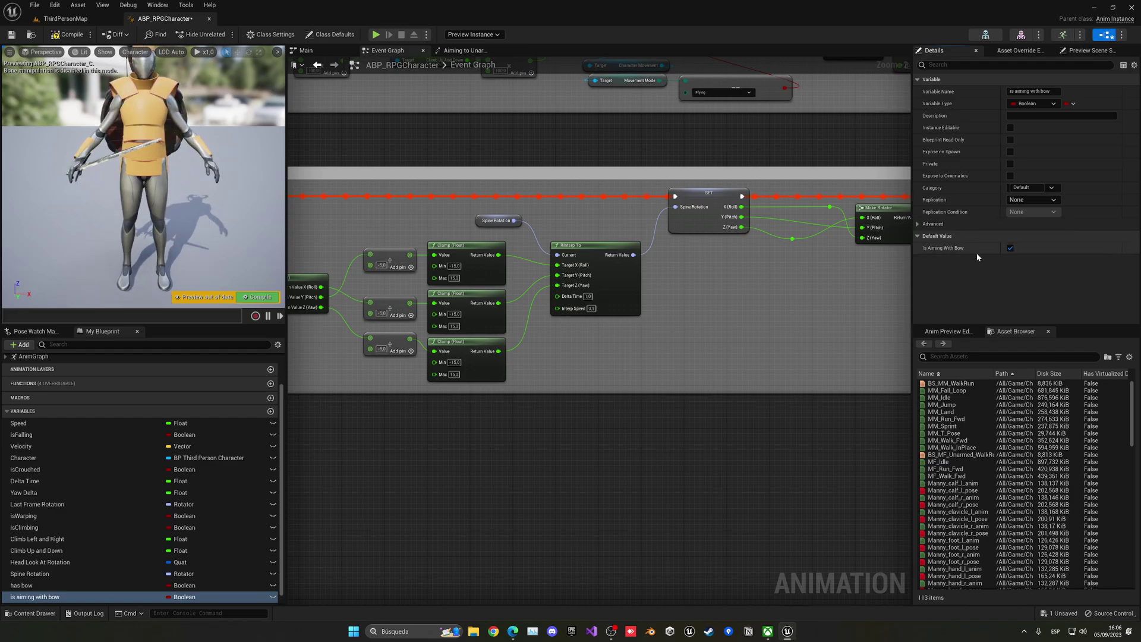
left_click(486, 51)
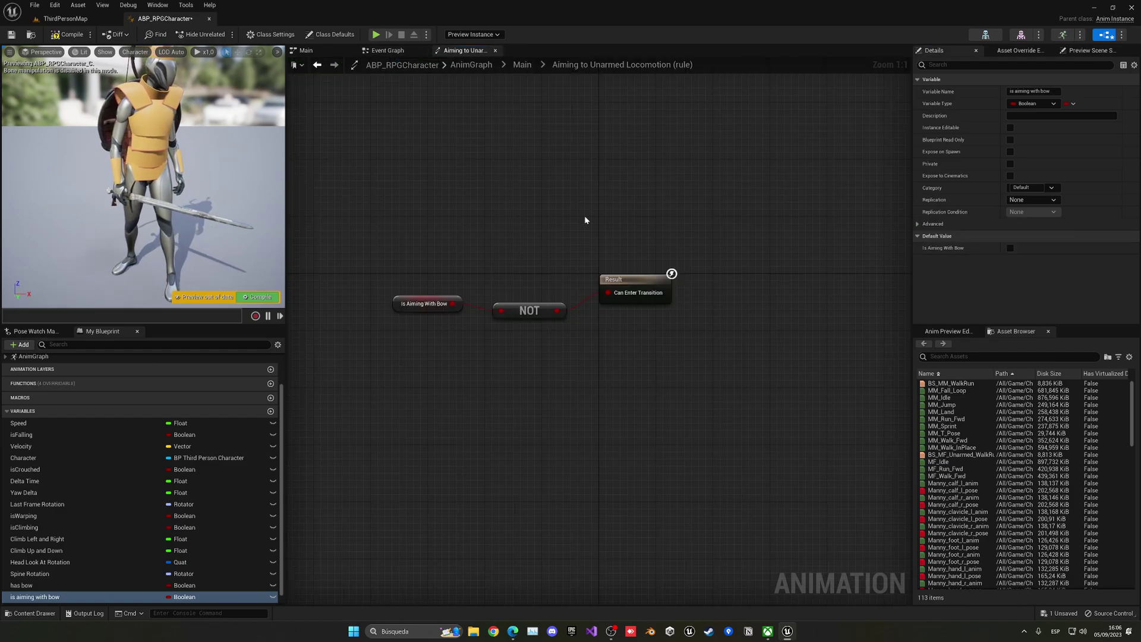
Open the Aiming state, find the Bow_Aiming animation and connect it to the Output Animation Pose.
left_click(522, 65)
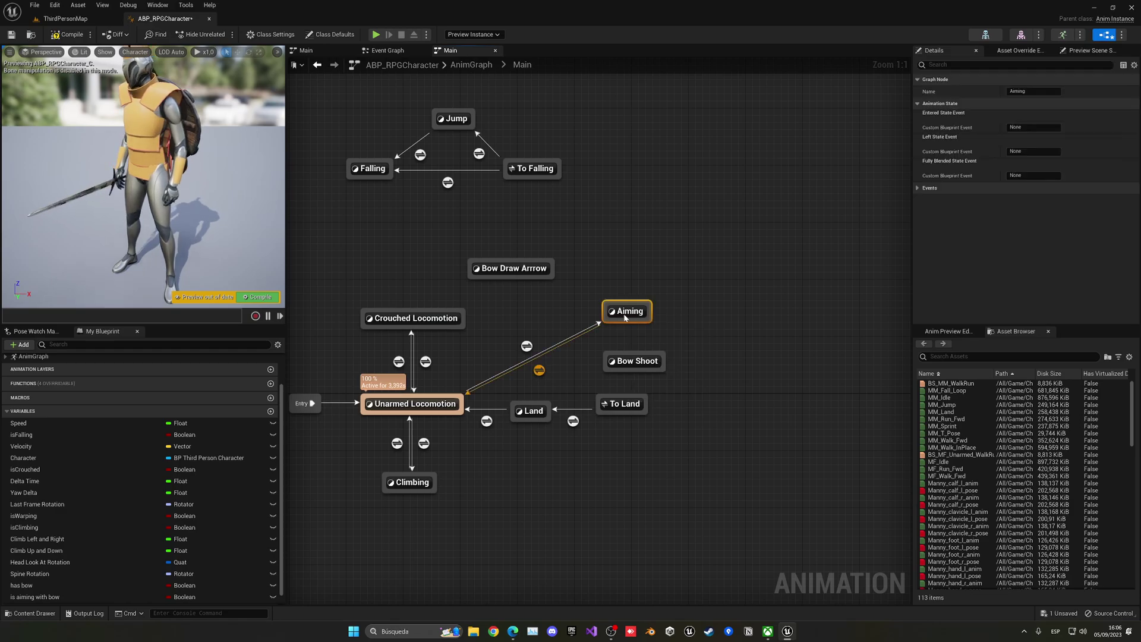
double_click(622, 309)
left_click(958, 356)
type("bow")
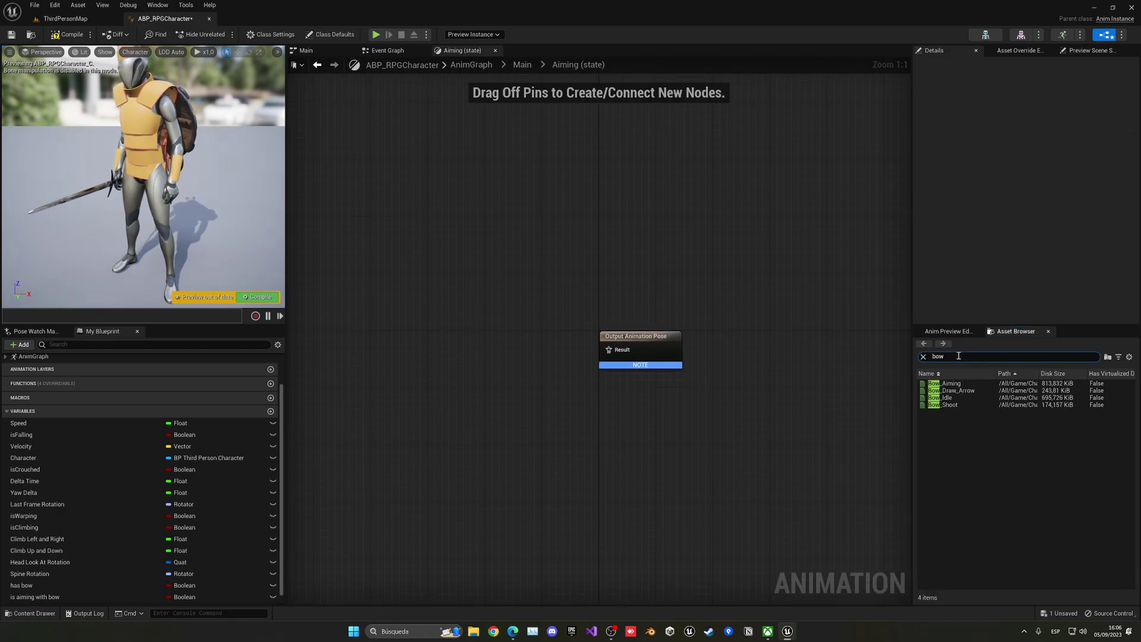
left_click(161, 5)
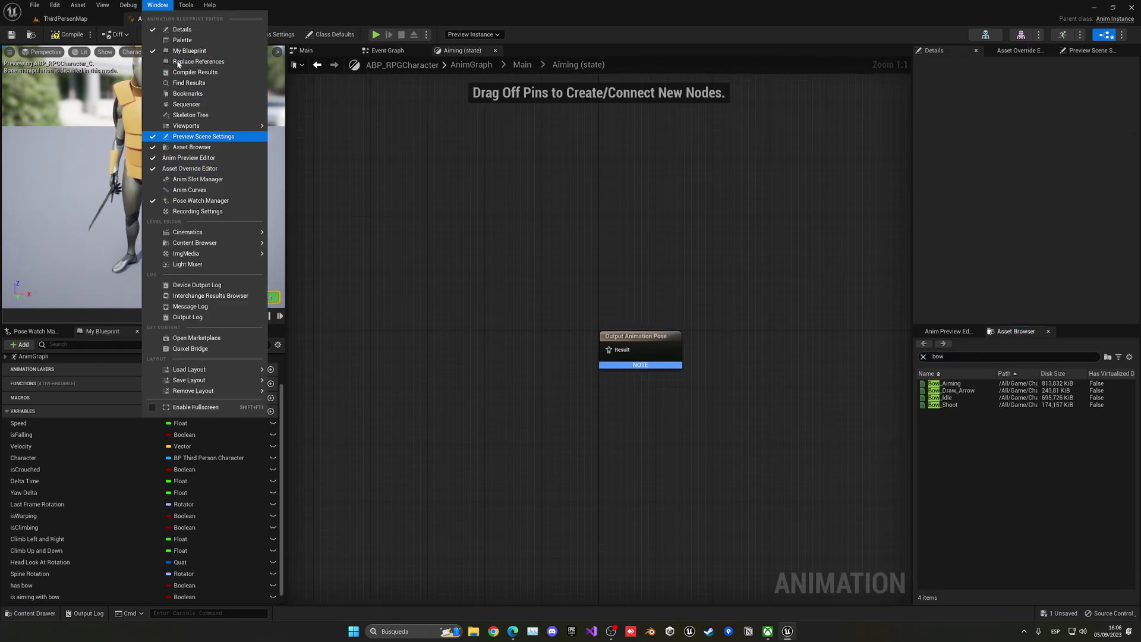
left_click(164, 5)
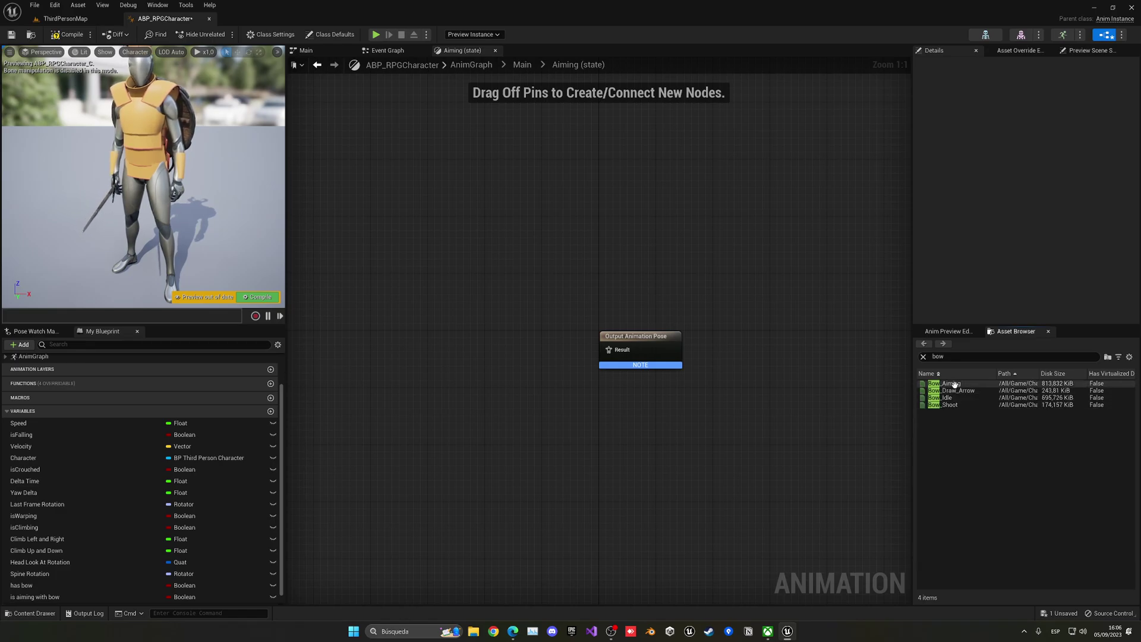
left_click_drag(945, 383, 613, 365)
Enable Loop Animation on the Bow_Aiming sequence player and compile the blueprint.
left_click(517, 364)
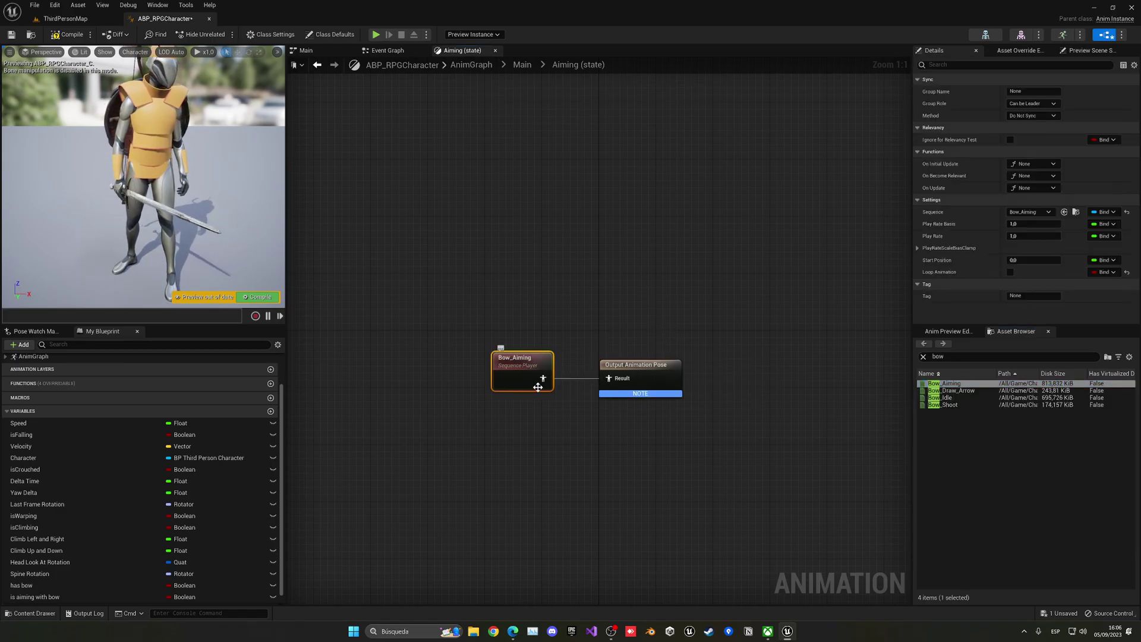
left_click(1010, 271)
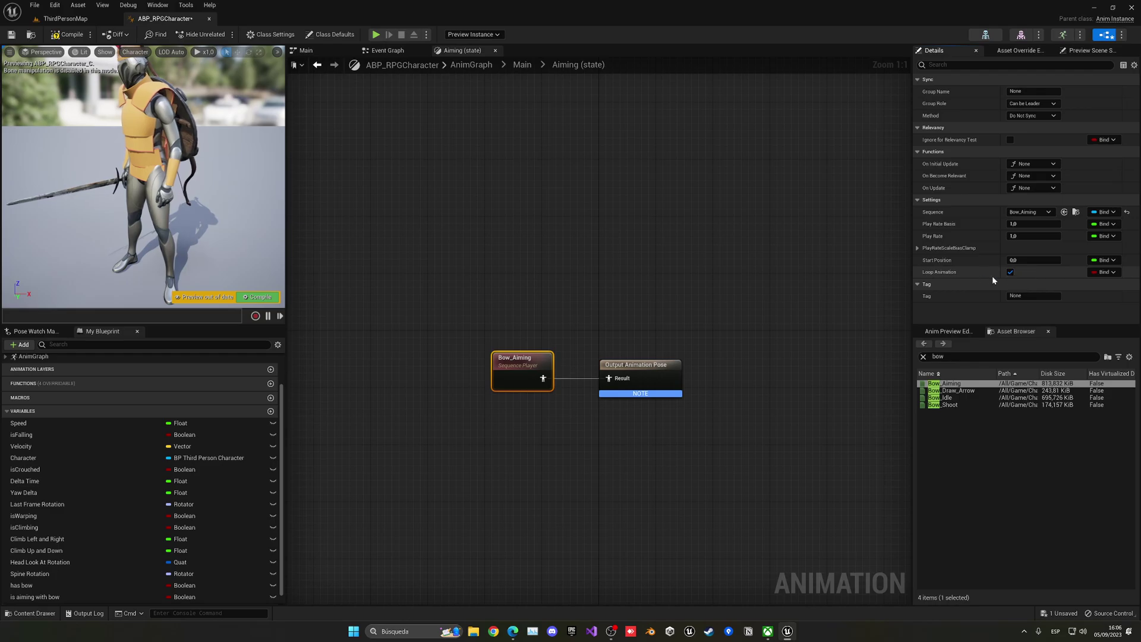
left_click(259, 297)
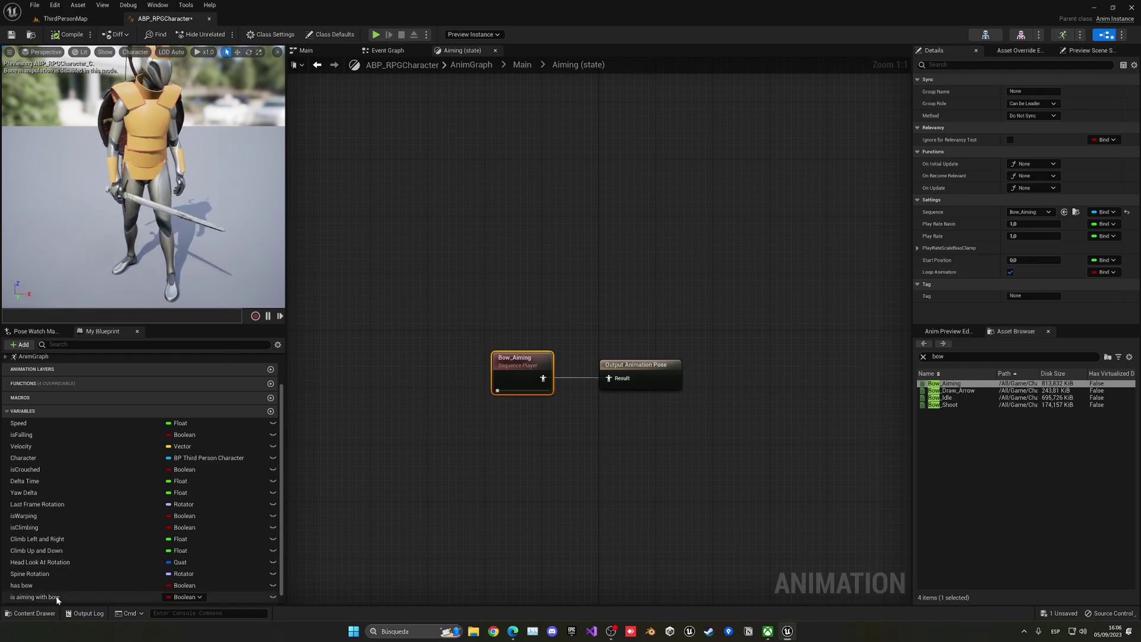
Preview the aiming pose by switching the default value of is aiming with bow on and back off.
left_click(36, 597)
left_click(1010, 248)
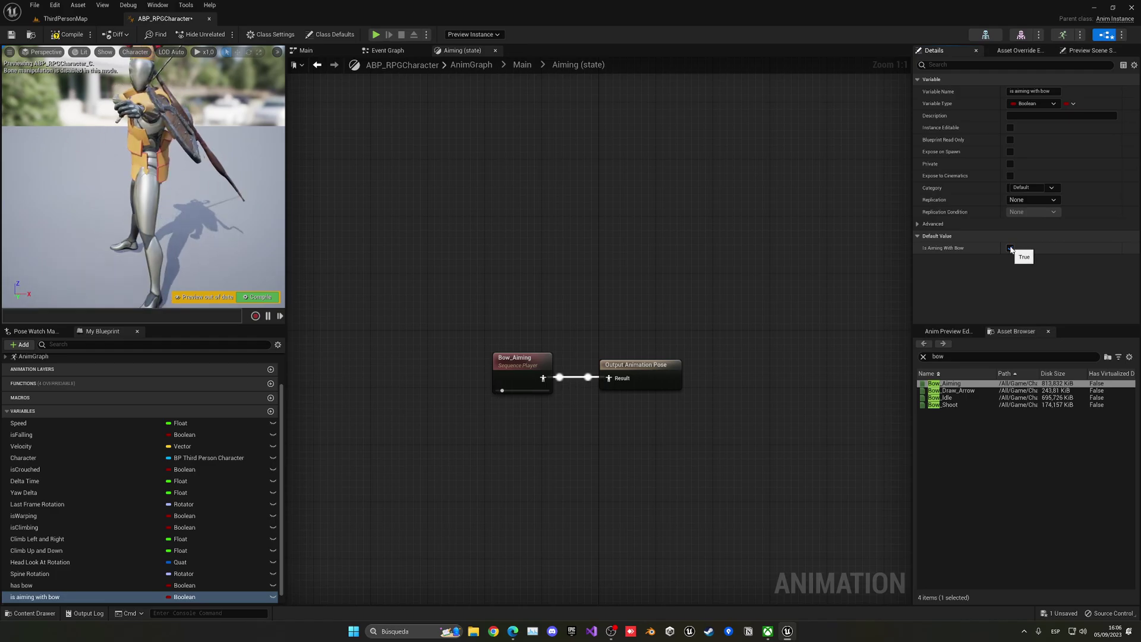
left_click(1010, 248)
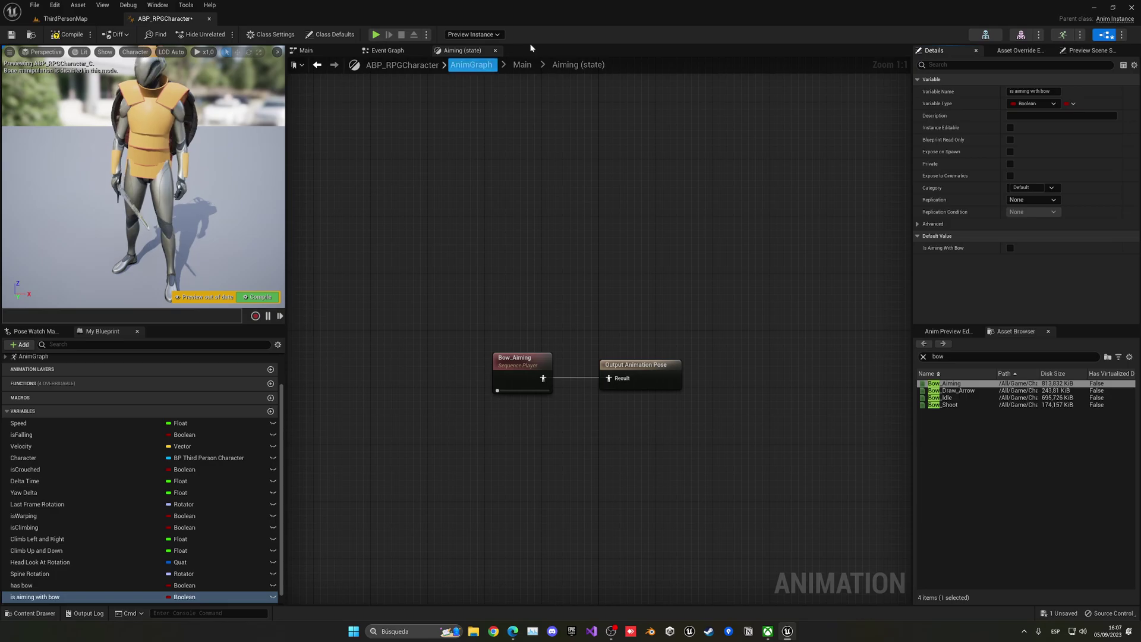
Return to the Main state machine and delete both transitions between Unarmed Locomotion and Aiming.
left_click(521, 65)
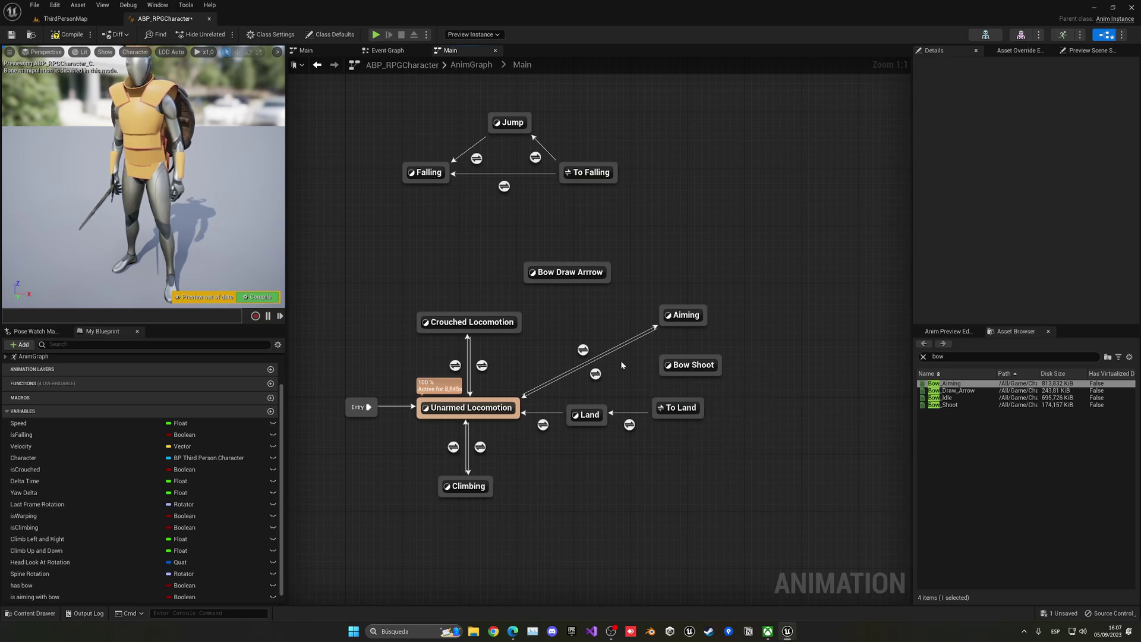
left_click(595, 373)
key("Delete")
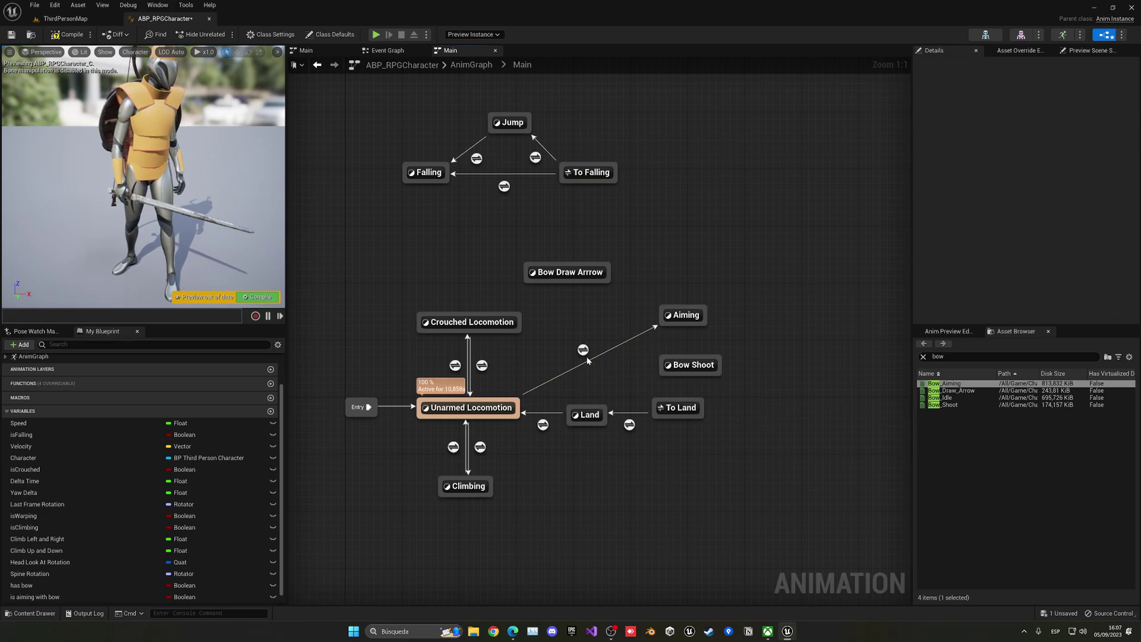
left_click(583, 350)
key("Delete")
Reposition Bow Draw Arrrow and Aiming, and chain transitions from Unarmed Locomotion through Bow Draw Arrrow, Aiming and Bow Shoot back to Unarmed Locomotion.
left_click_drag(570, 275, 584, 303)
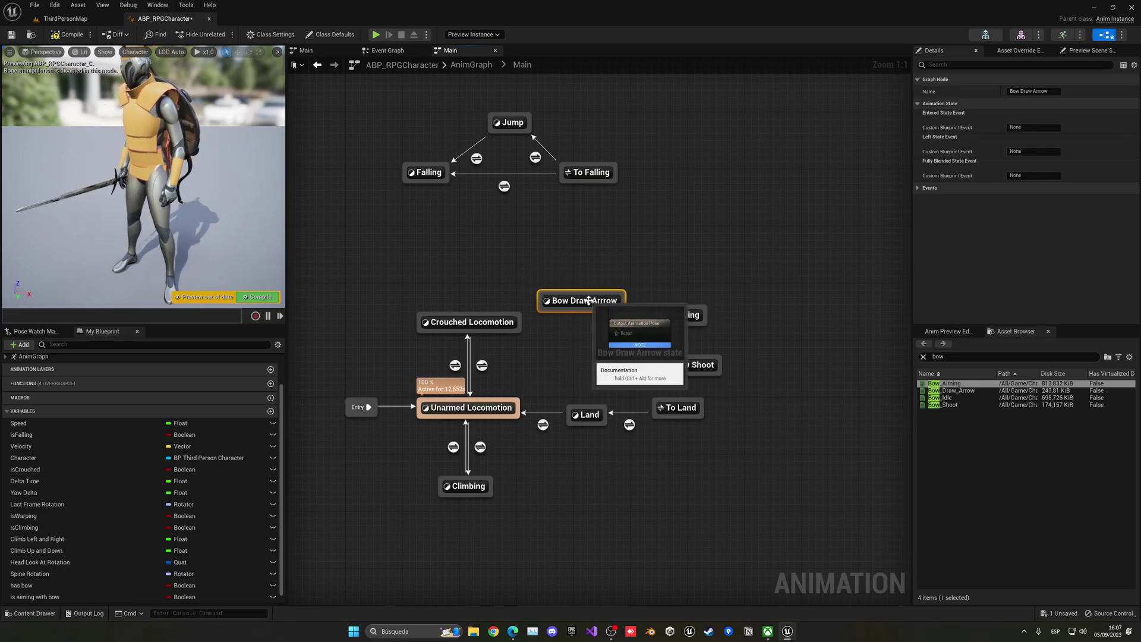
mouse_move(517, 416)
left_mouse_down()
mouse_move(560, 312)
mouse_move(665, 316)
left_mouse_up()
mouse_move(688, 324)
left_mouse_down()
mouse_move(704, 387)
mouse_move(701, 364)
mouse_move(519, 390)
mouse_move(522, 404)
left_mouse_up()
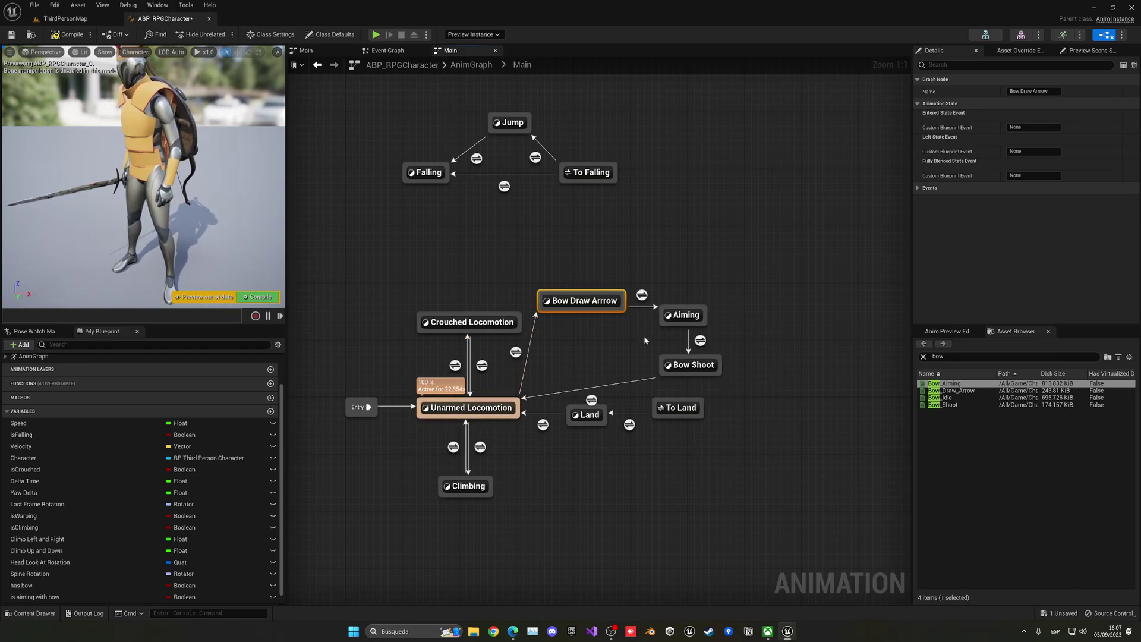
left_click(681, 311)
left_click_drag(680, 314, 688, 314)
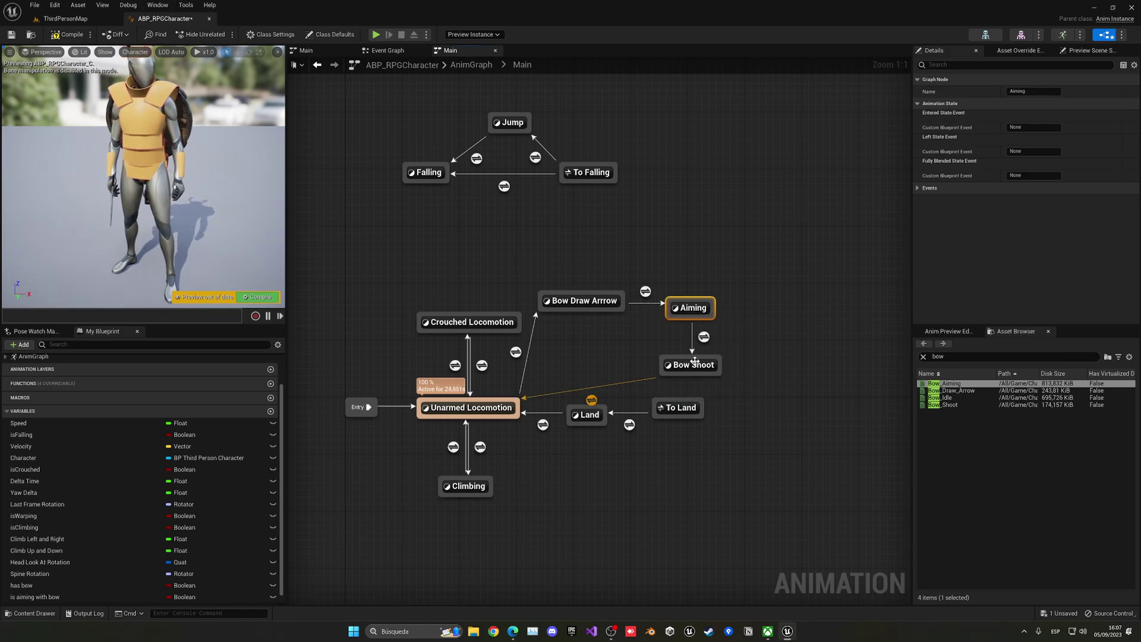
left_click(552, 364)
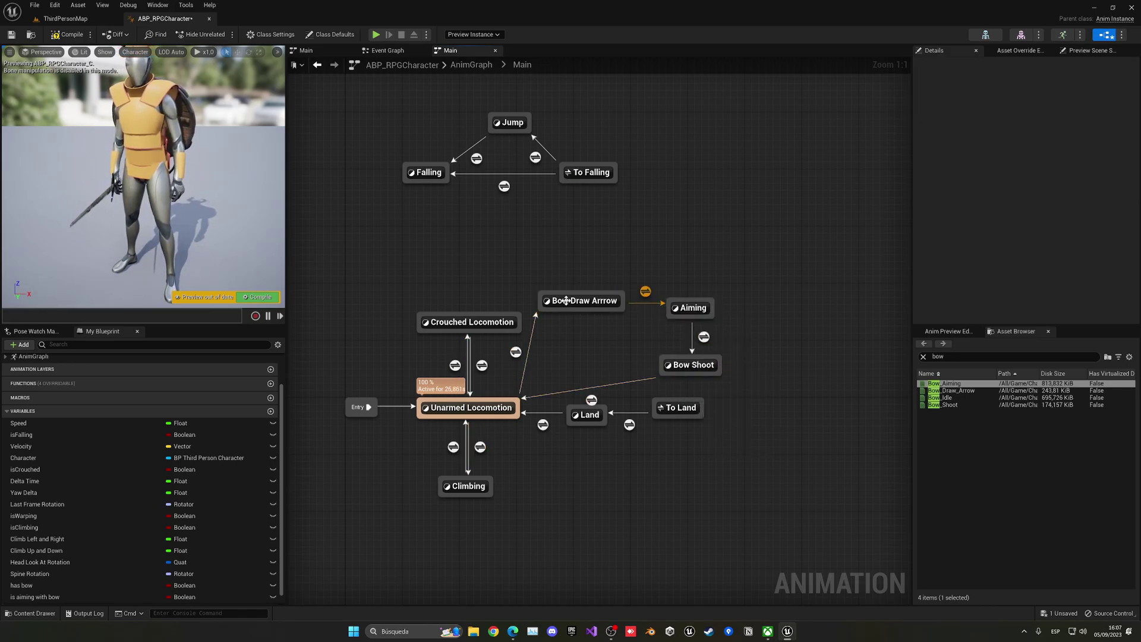
Set the Unarmed Locomotion to Bow Draw Arrrow rule to Has Bow AND Is Aiming With Bow, compile, and close the compiler results.
double_click(515, 353)
mouse_move(24, 585)
left_mouse_down("ctrl")
mouse_move(451, 382)
mouse_move(444, 349)
mouse_move(486, 369)
left_mouse_up("ctrl")
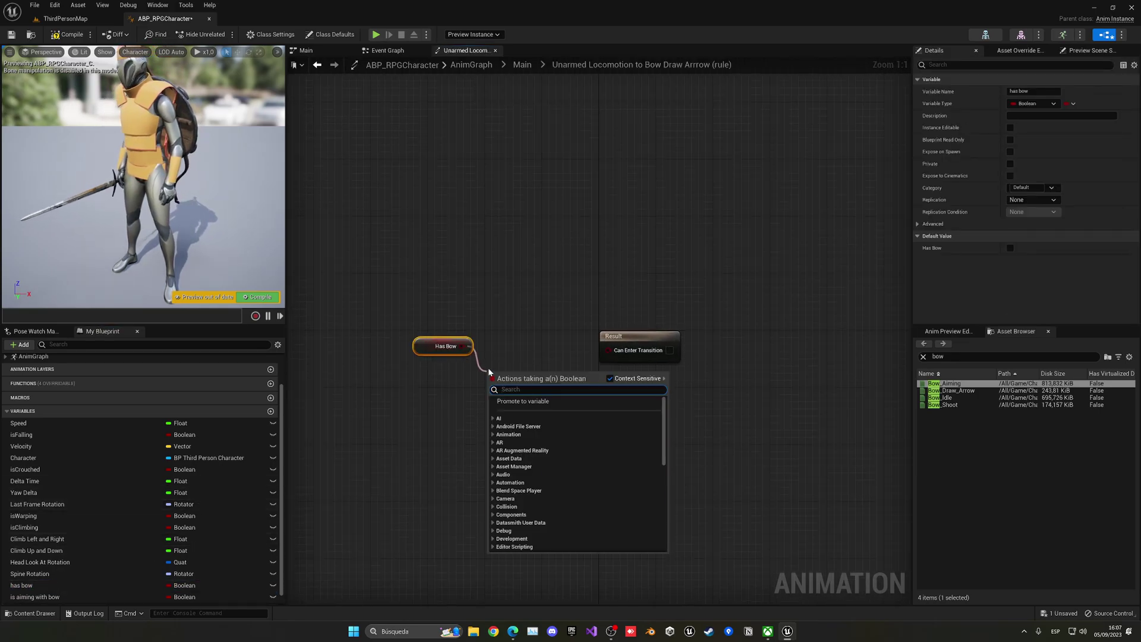
type("and")
key("Return")
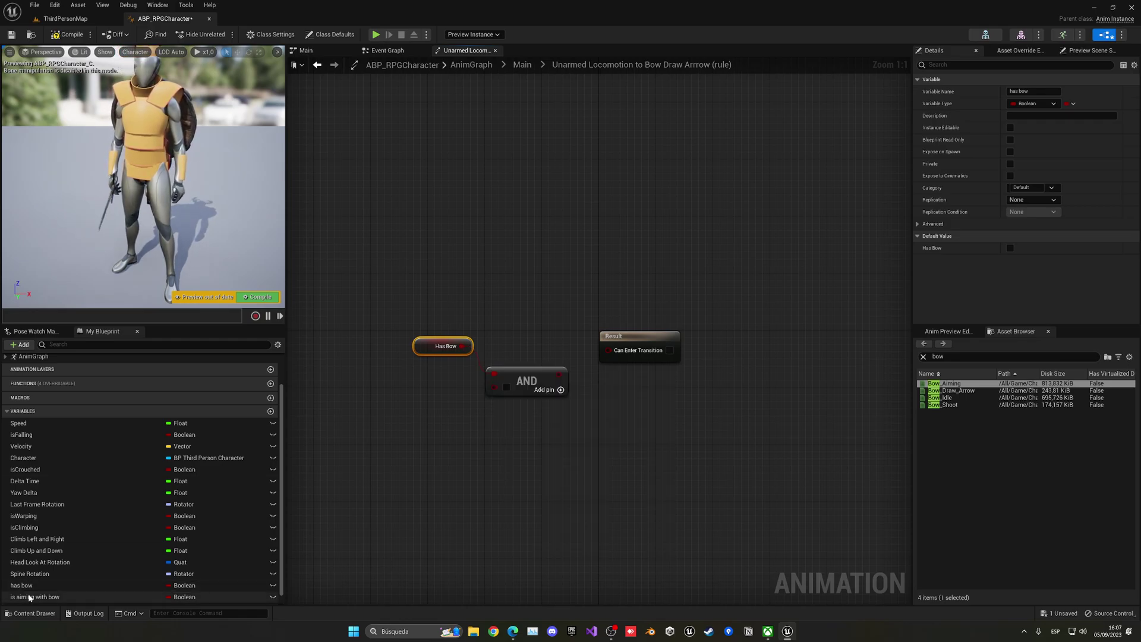
left_click_drag(27, 597, 608, 350, "ctrl")
left_click(256, 297)
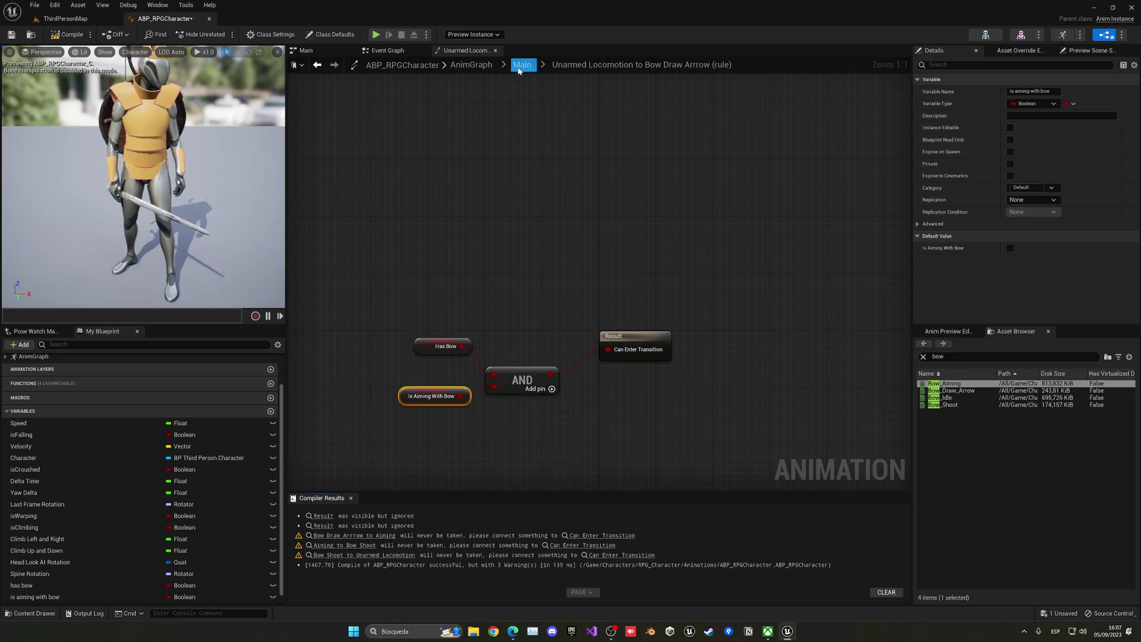
middle_click(326, 498)
scroll(330, 492, "down", 1)
Connect the Bow_Draw_Arrow animation to the Output Animation Pose in the Bow Draw Arrrow state and check the animation in its own editor.
left_click(522, 64)
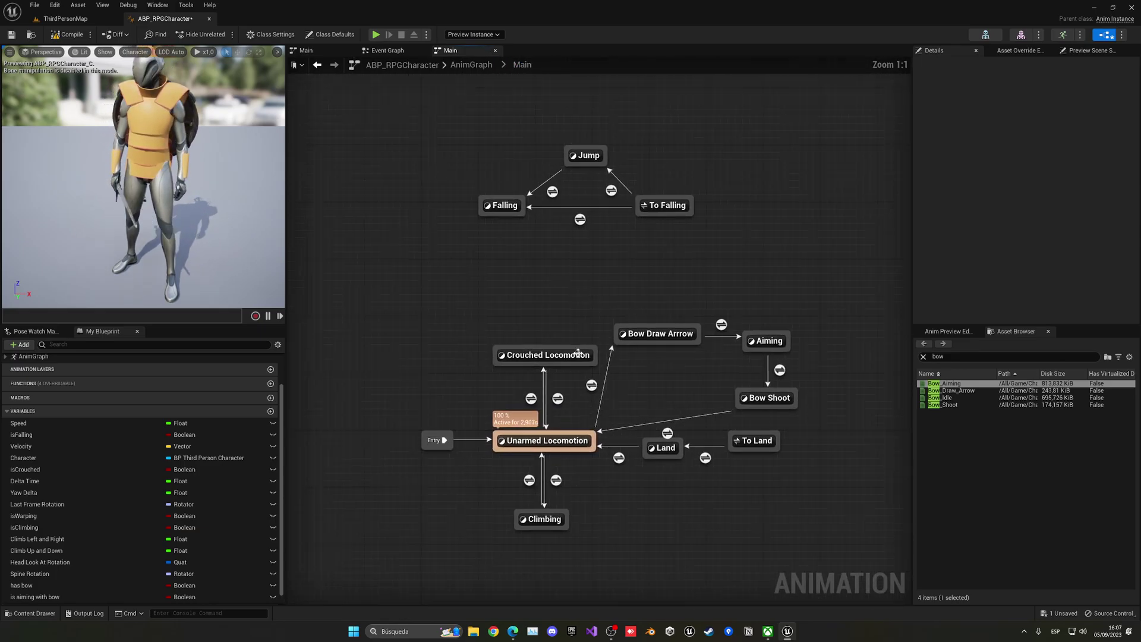
double_click(661, 333)
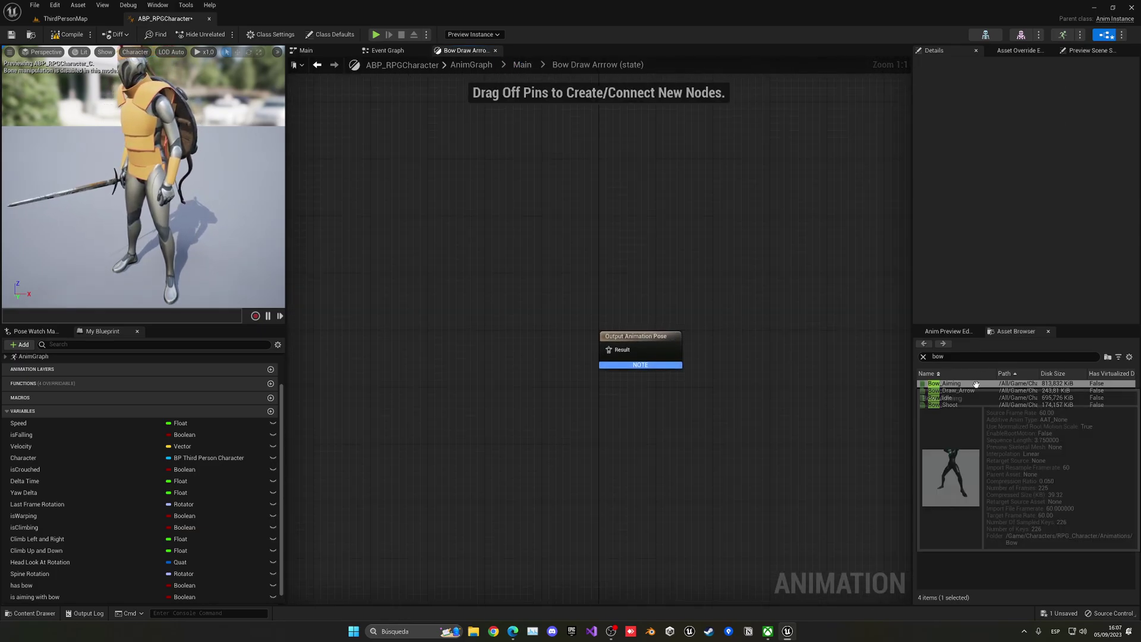
left_click_drag(951, 390, 612, 395)
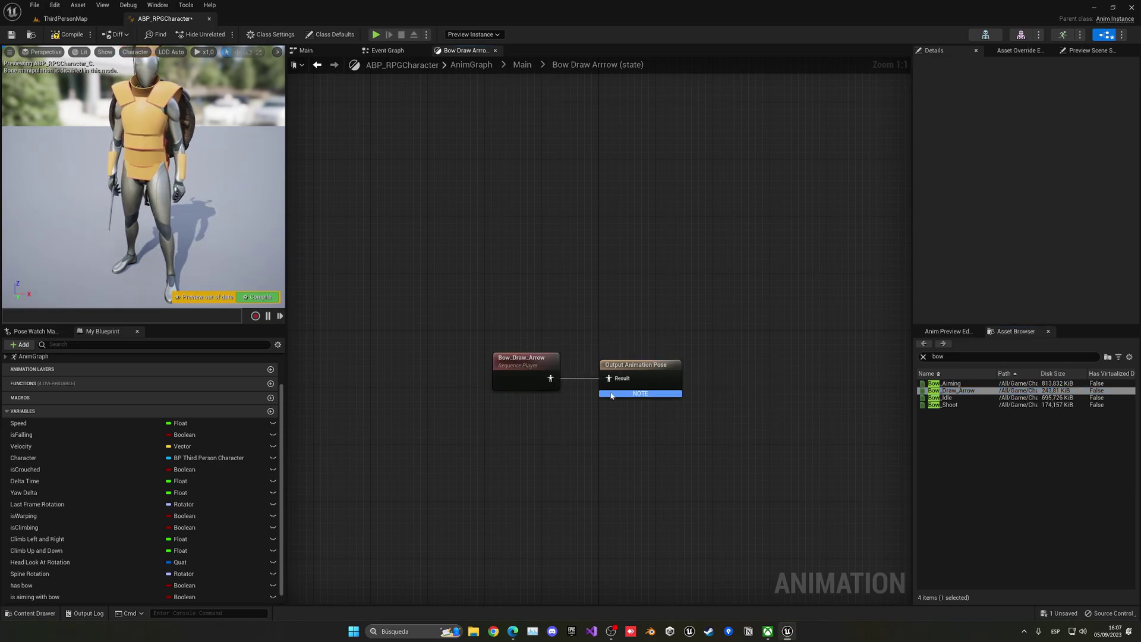
left_click(541, 373)
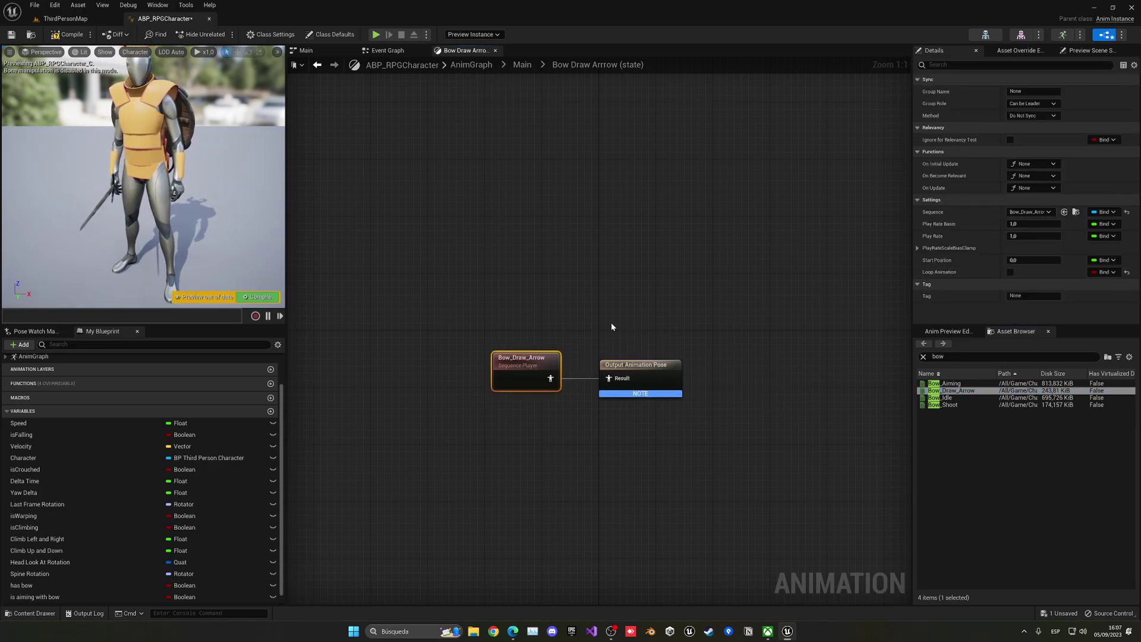
double_click(961, 392)
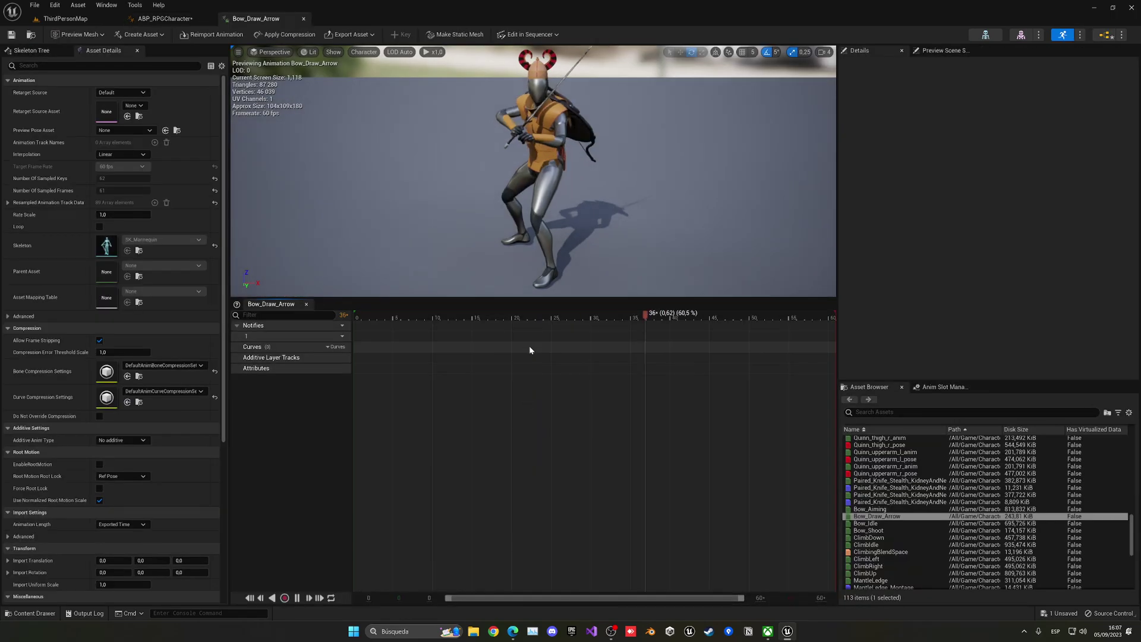
left_click(304, 18)
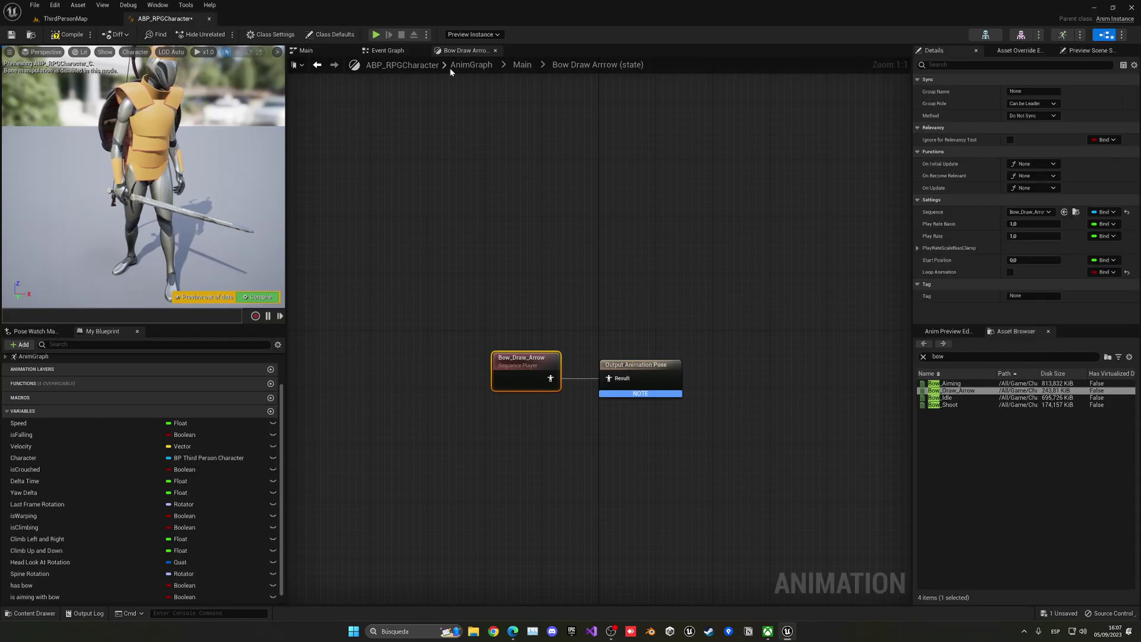
Enable the automatic rule based on the sequence player for the Bow Draw Arrrow to Aiming transition in Main.
left_click(522, 65)
left_click_drag(660, 367, 660, 336)
left_click(722, 328)
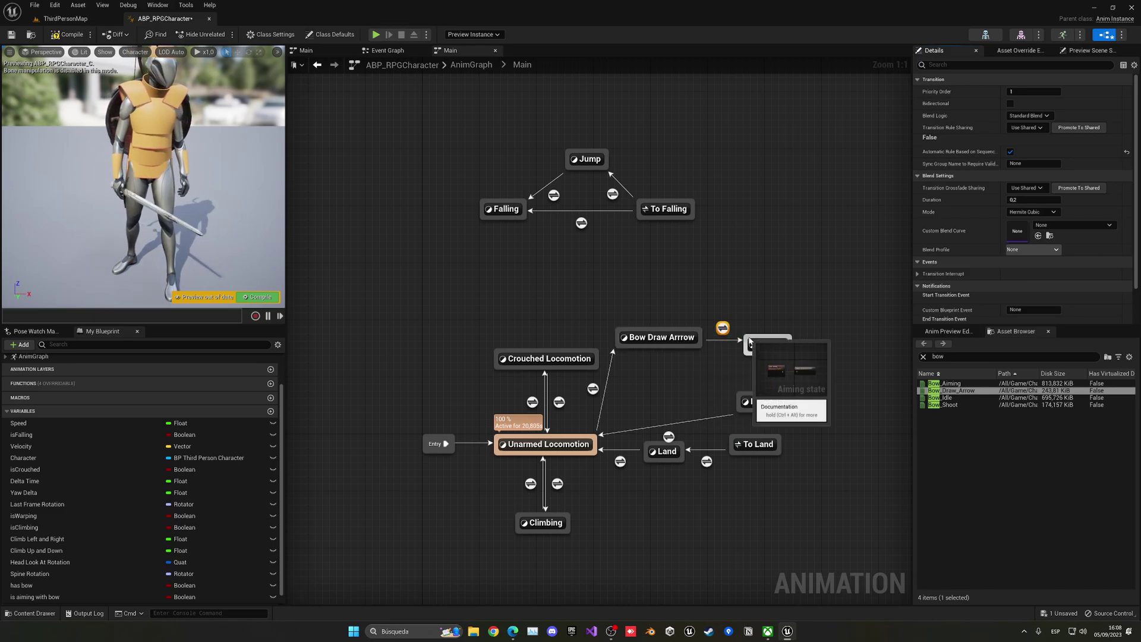
right_click_drag(692, 375, 615, 293)
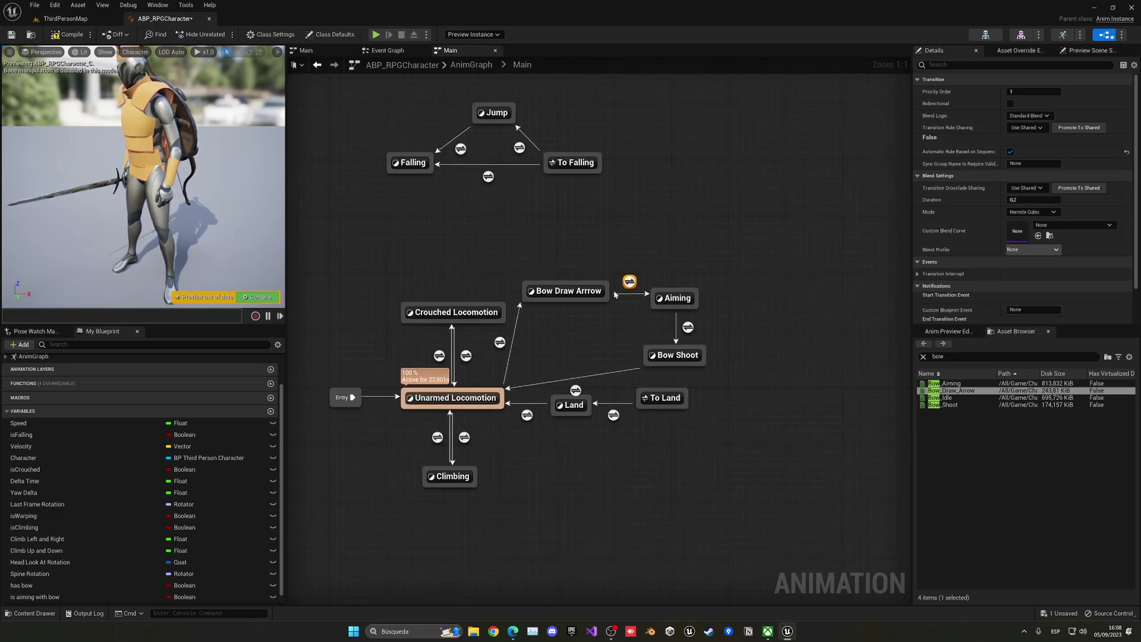
Open the Aiming to Bow Shoot transition rule and add the Has Bow variable feeding an AND node.
left_click(688, 328)
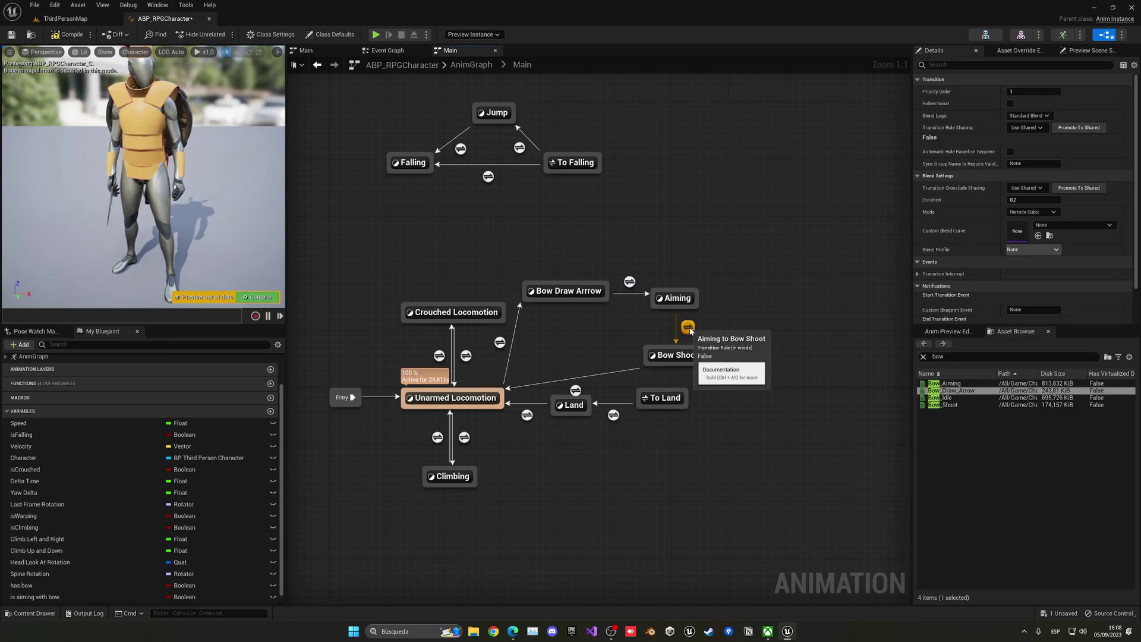
double_click(688, 328)
scroll(73, 582, "down", 1)
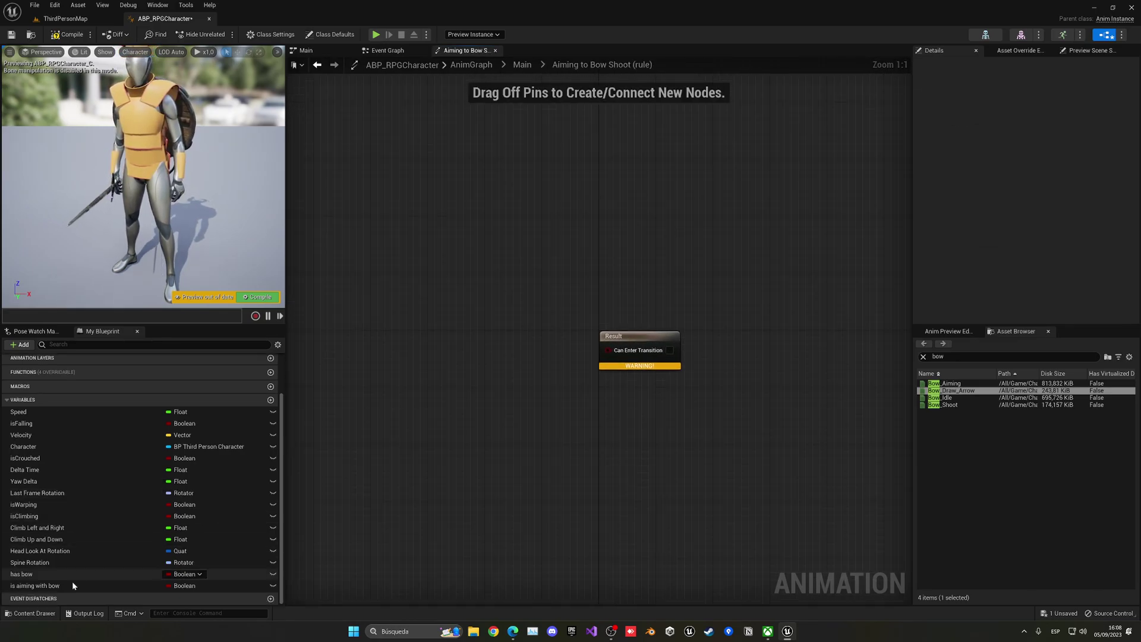
left_click_drag(56, 579, 503, 379, "ctrl")
type("and")
key("Return")
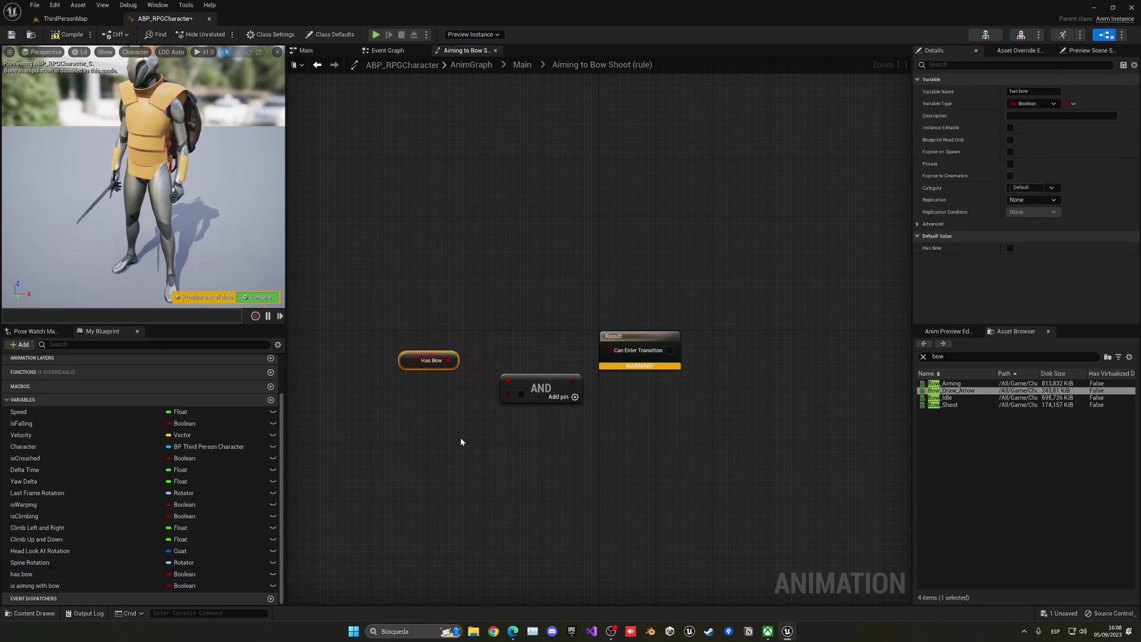
Feed Is Aiming With Bow through a NOT node into the AND, align the nodes, connect the AND to Can Enter Transition, and compile.
left_click(59, 585)
left_click_drag(351, 429, 445, 434, "ctrl")
type("not")
key("Return")
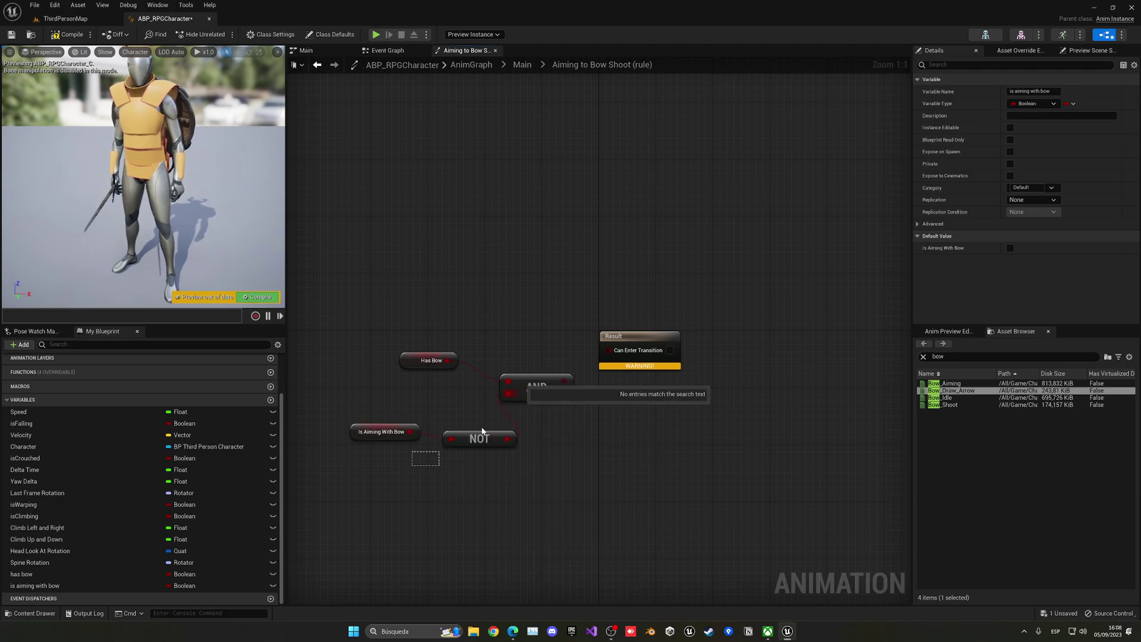
left_click_drag(482, 429, 484, 429)
key("q")
left_click(459, 455)
key("q")
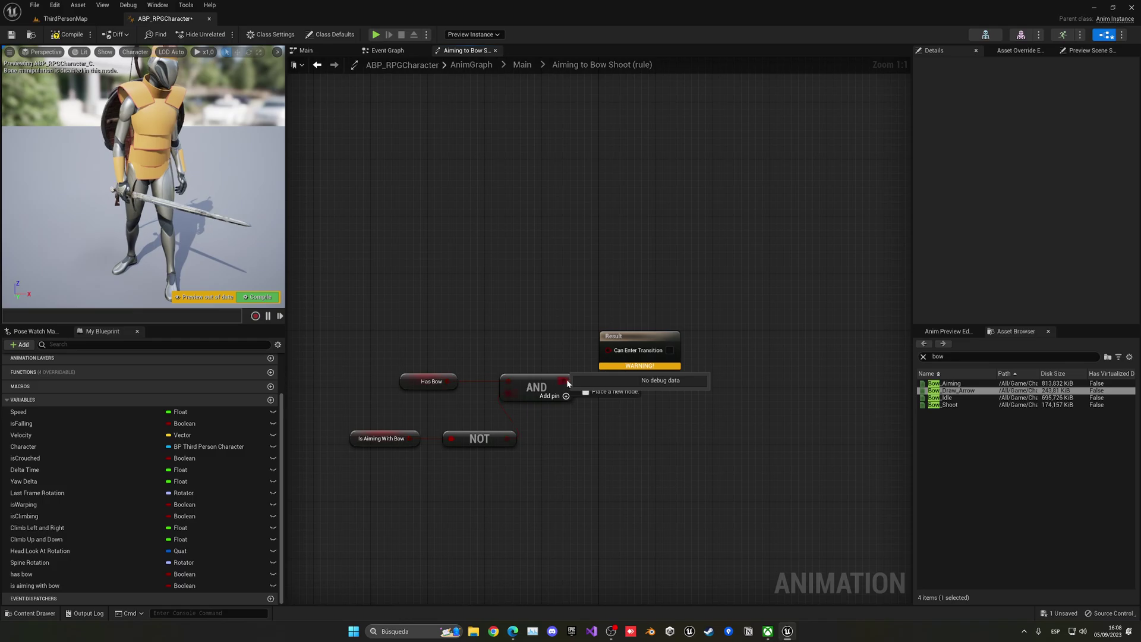
left_click(277, 296)
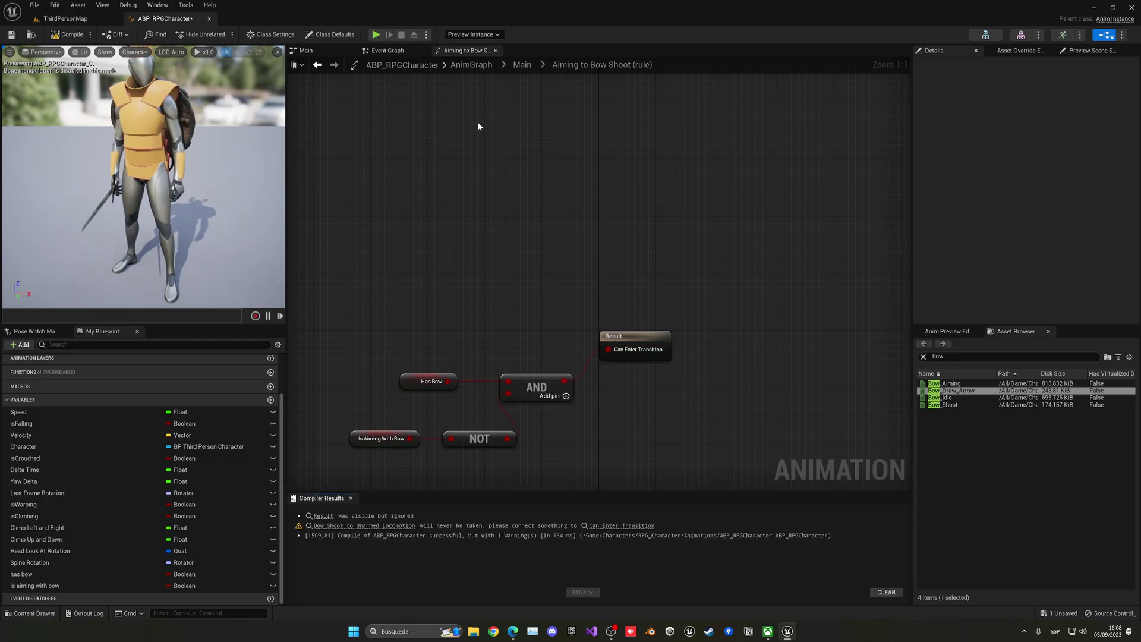
Enable the automatic rule on the Bow Shoot to Unarmed Locomotion transition in Main and test switching the is aiming with bow default on.
left_click(521, 66)
left_click(351, 497)
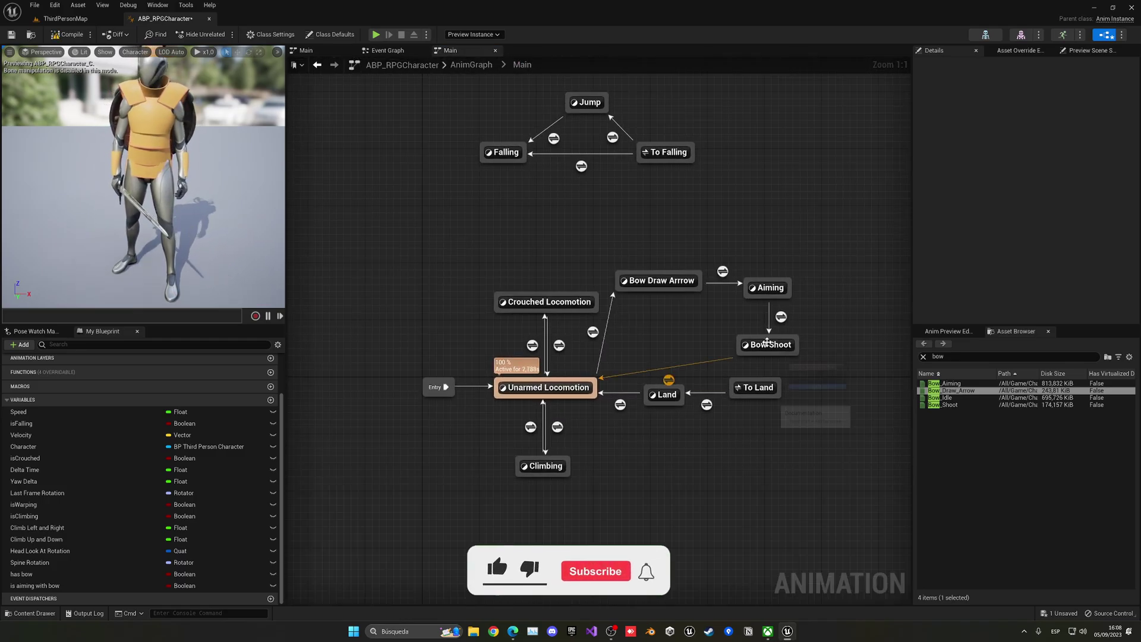
left_click(670, 381)
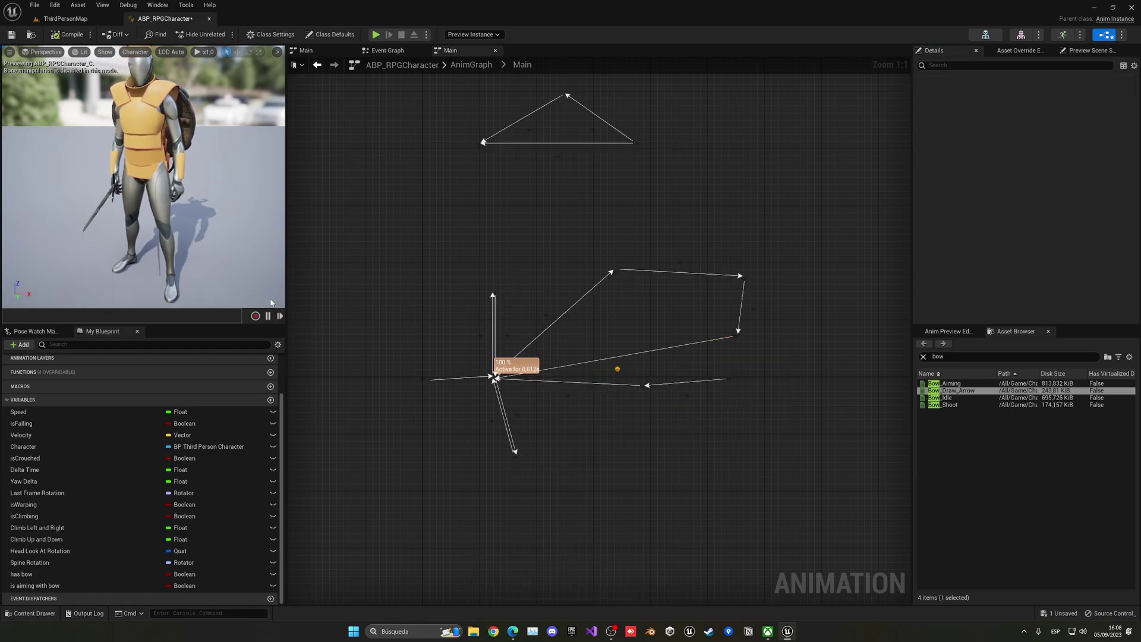
left_click(65, 585)
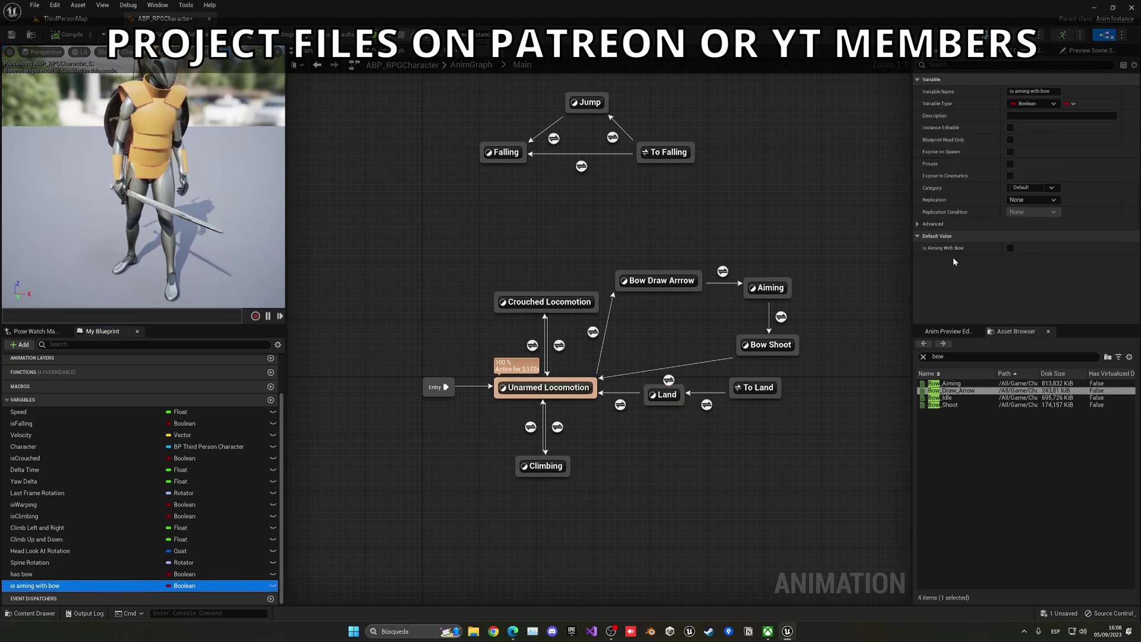
left_click(1011, 248)
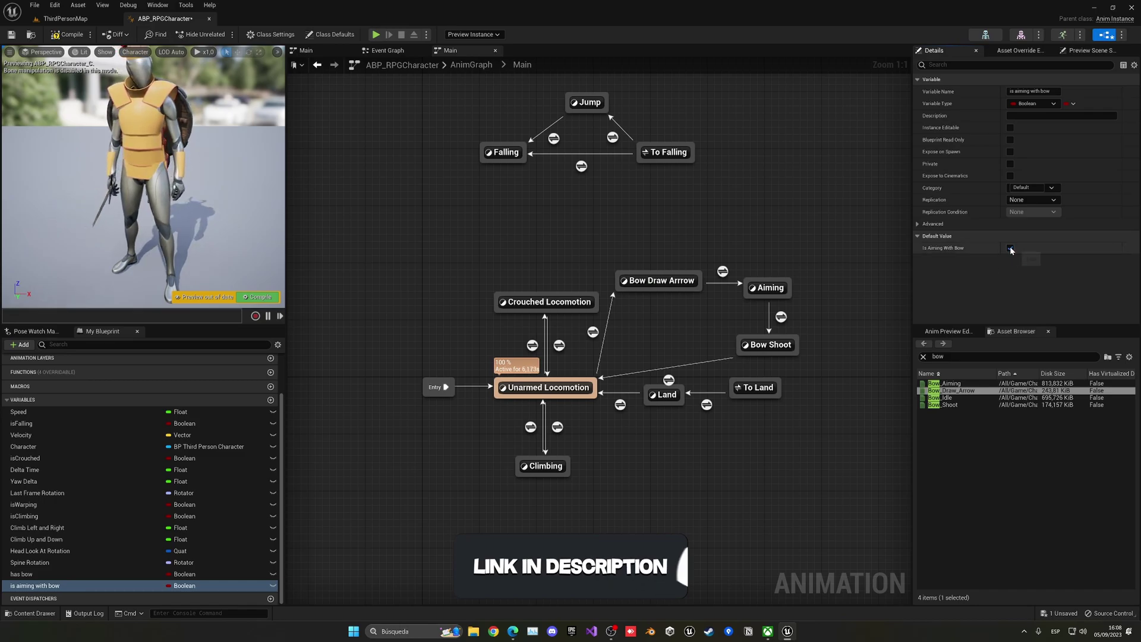
Connect the Bow_Shoot animation to the Output Animation Pose in the Bow Shoot state, straighten the connection, and save the blueprint.
double_click(755, 346)
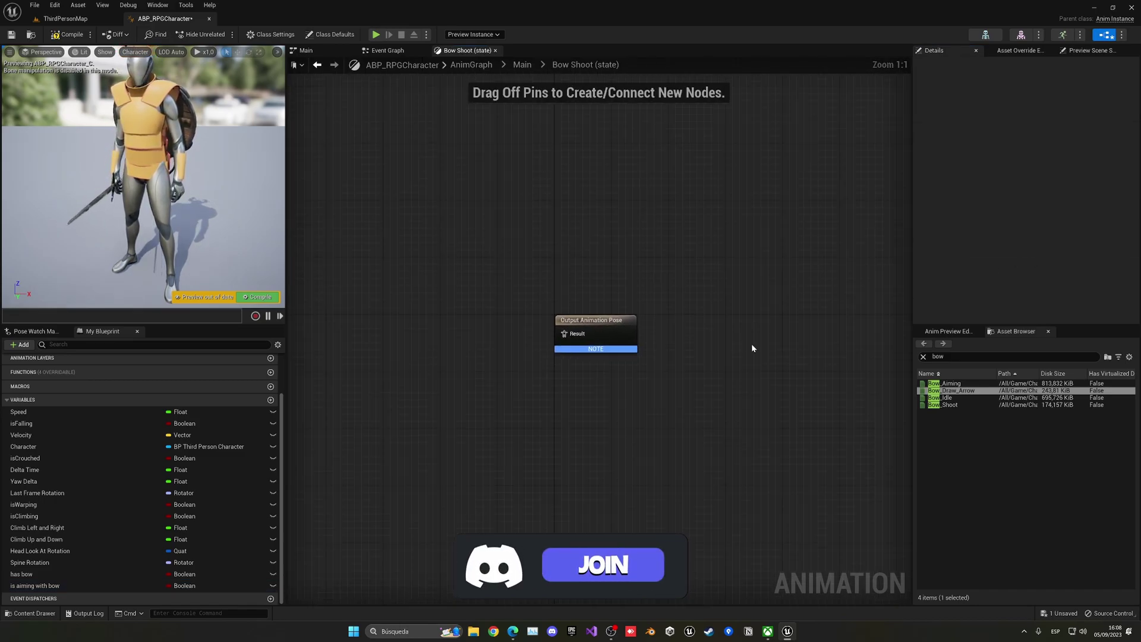
left_click_drag(945, 405, 575, 339)
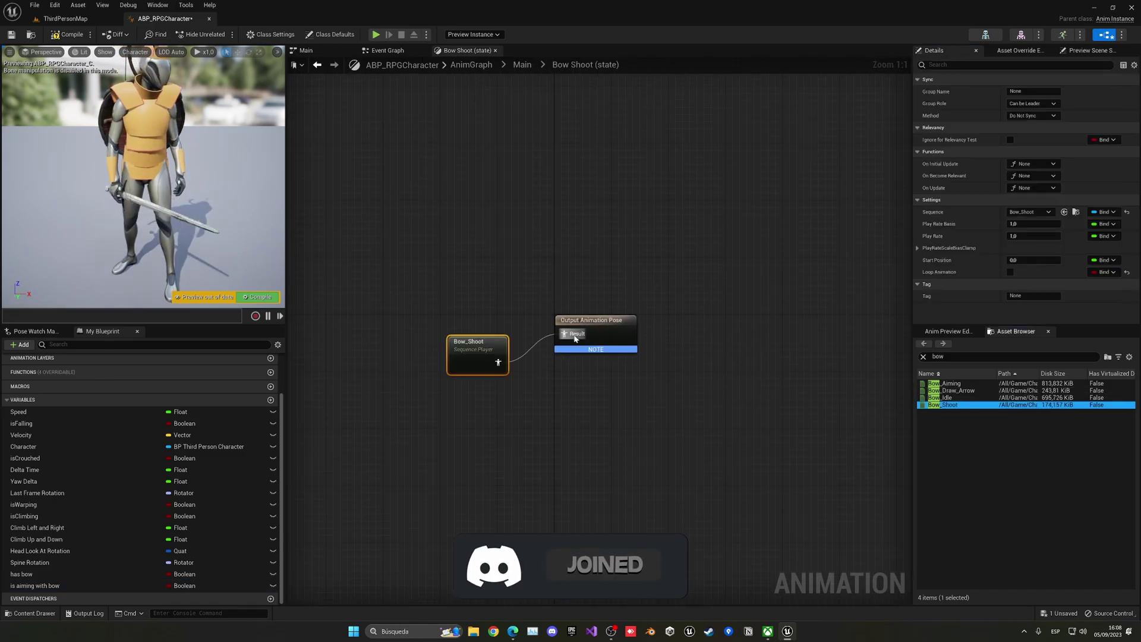
left_click_drag(449, 297, 626, 401)
key("q")
left_click(494, 383)
key("ctrl+s")
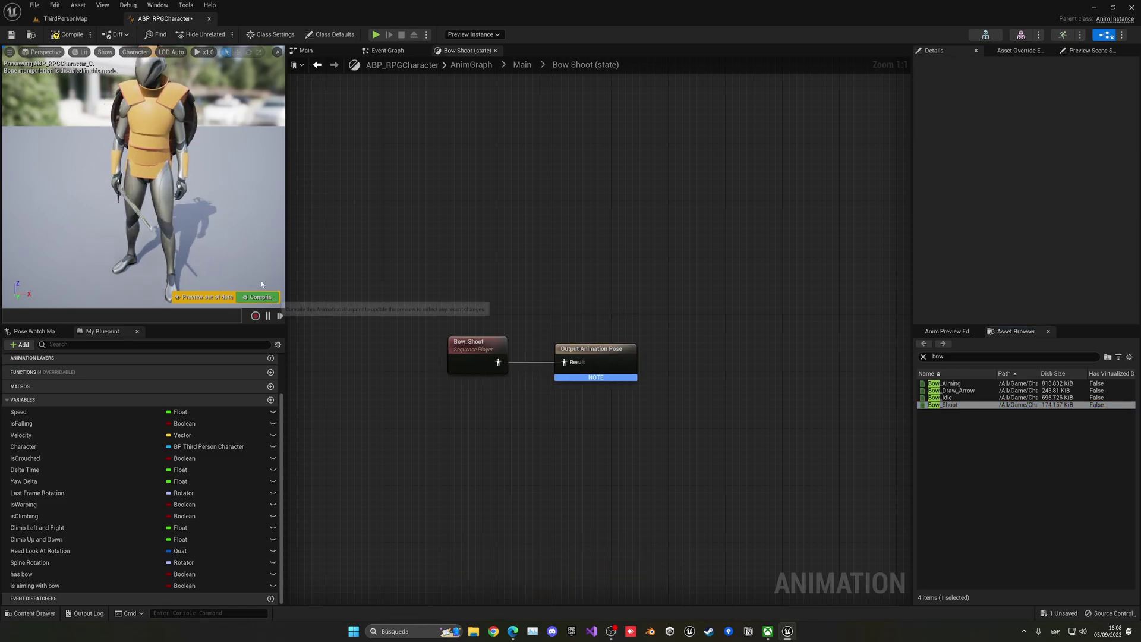
Preview the bow states from Main by switching on the default values of has bow and is aiming with bow.
left_click(521, 66)
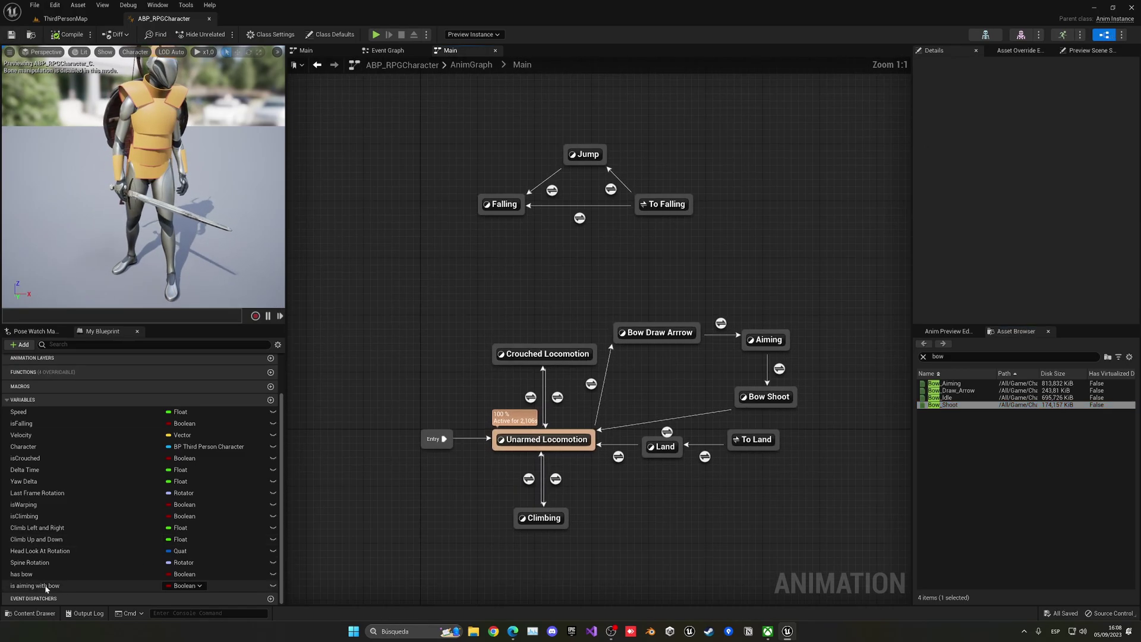
left_click(109, 573)
left_click(1010, 248)
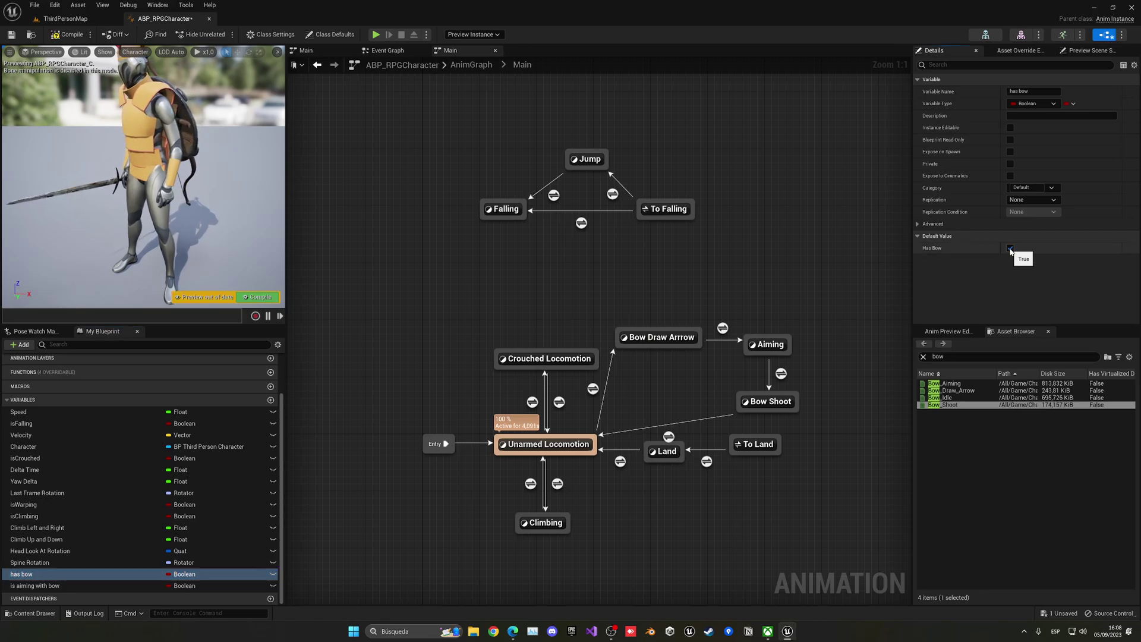
left_click(46, 585)
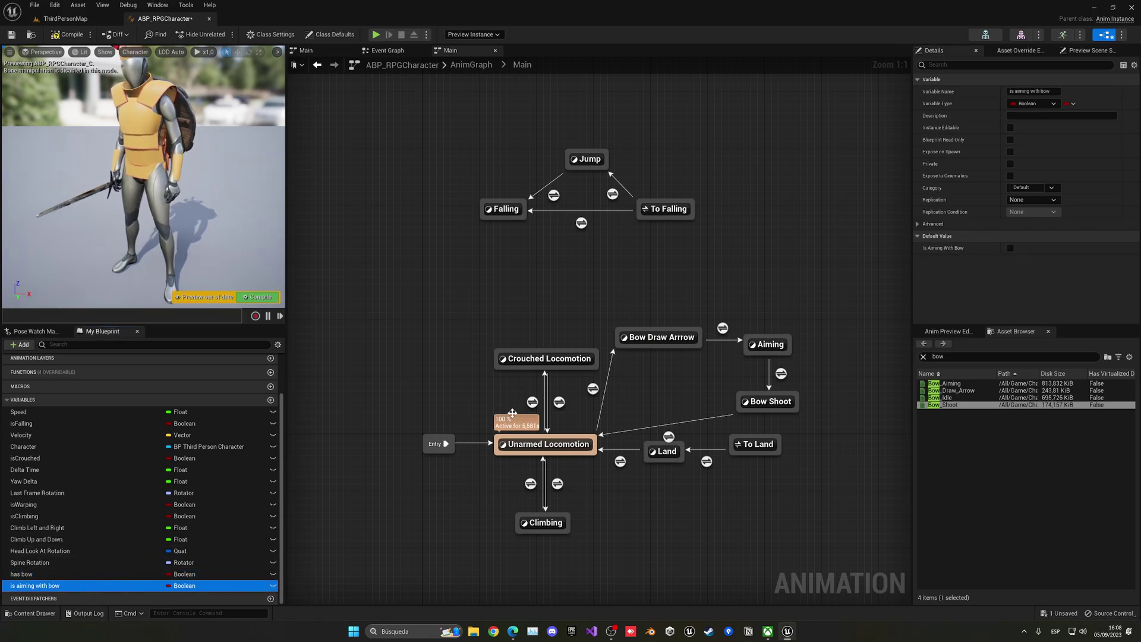
left_click(1010, 248)
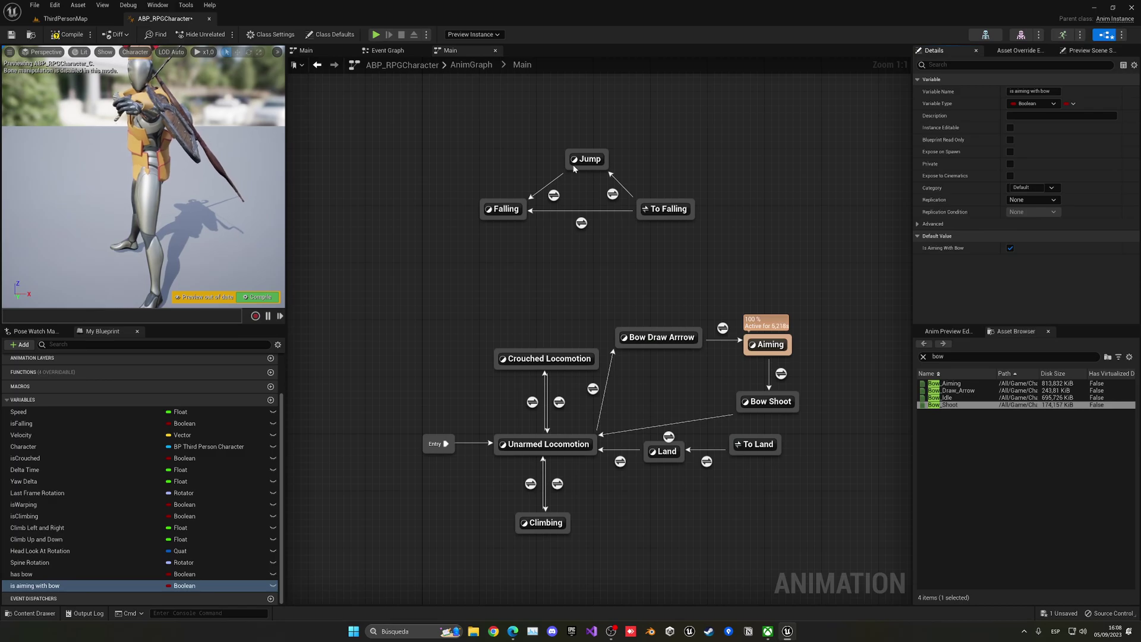
left_click_drag(165, 141, 107, 134, "alt")
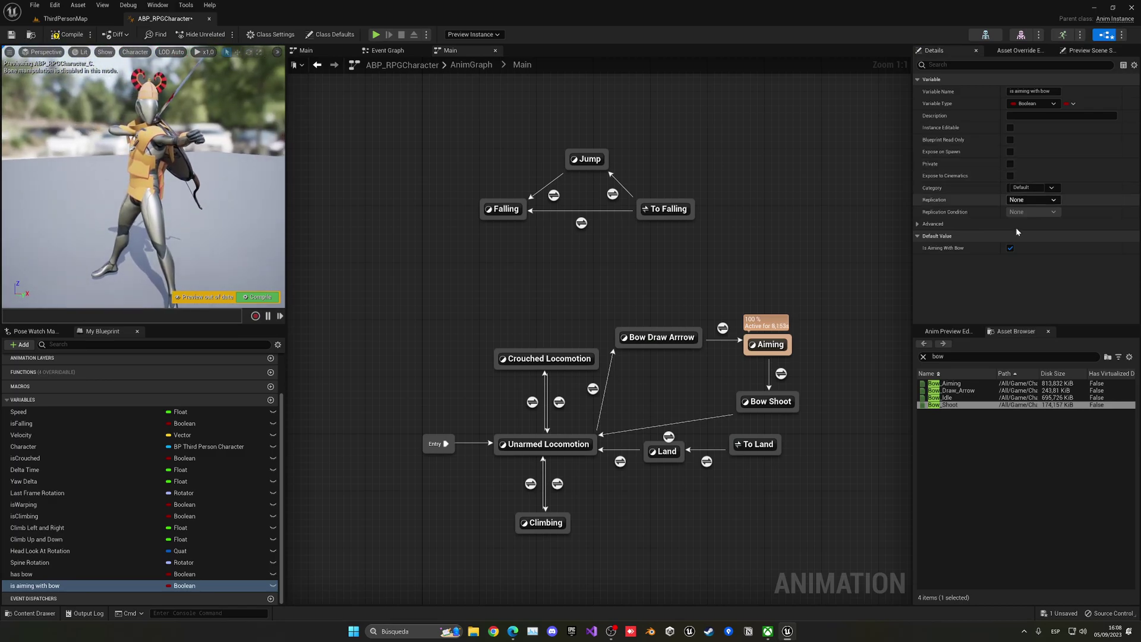
Switch off the default values of is aiming with bow and has bow, compiling and saving the animation blueprint in between.
left_click(1009, 248)
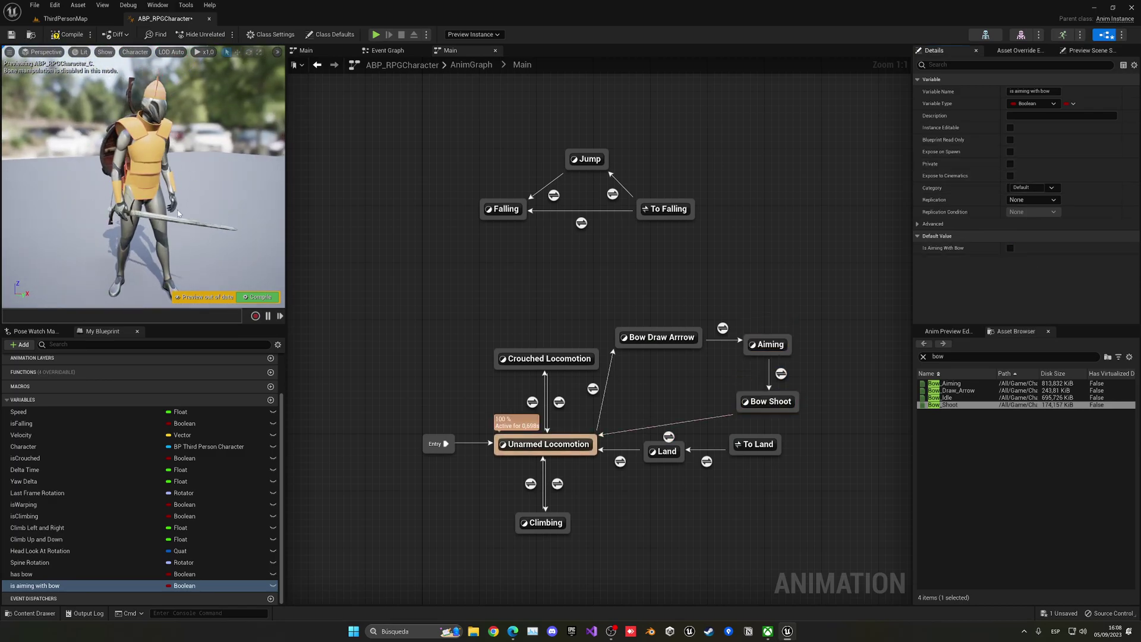
left_click(246, 299)
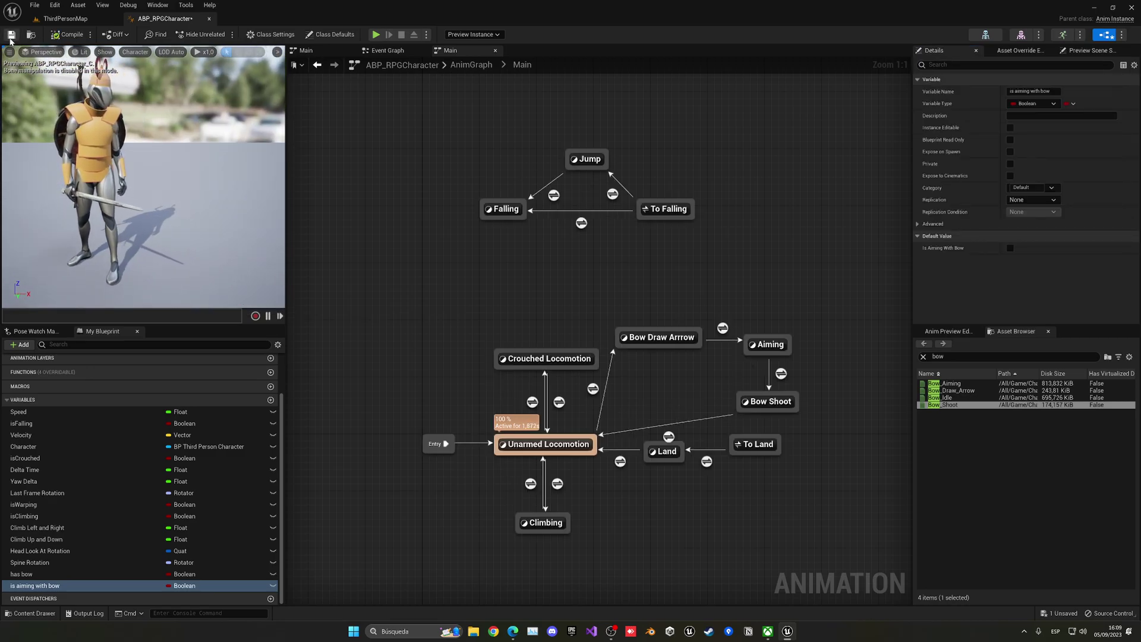
left_click(10, 38)
left_click(89, 574)
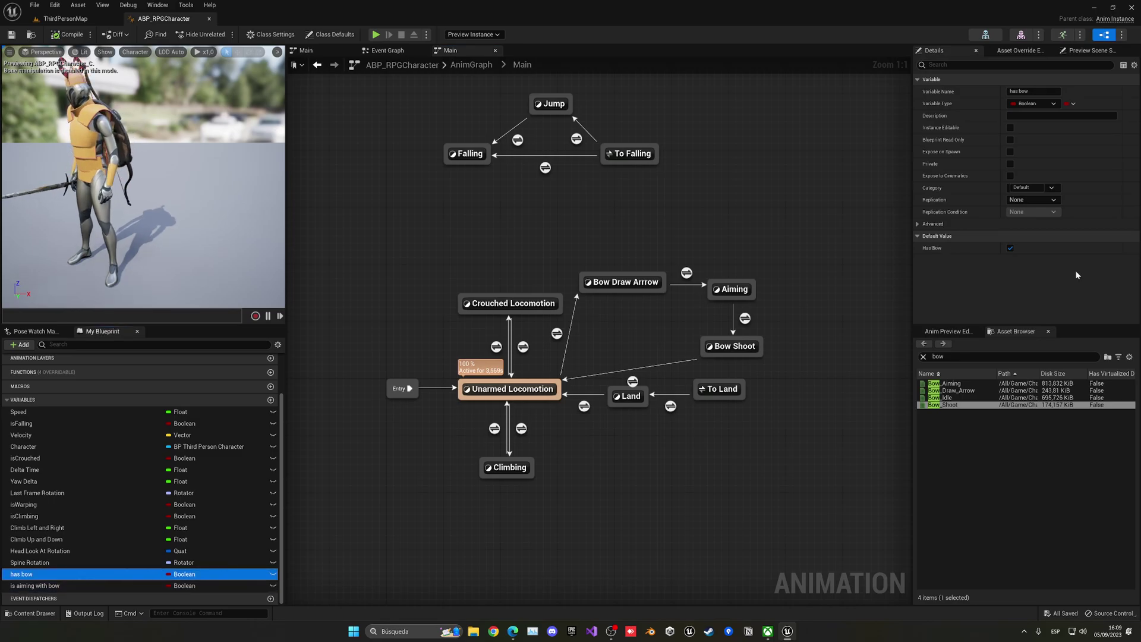
left_click(1011, 249)
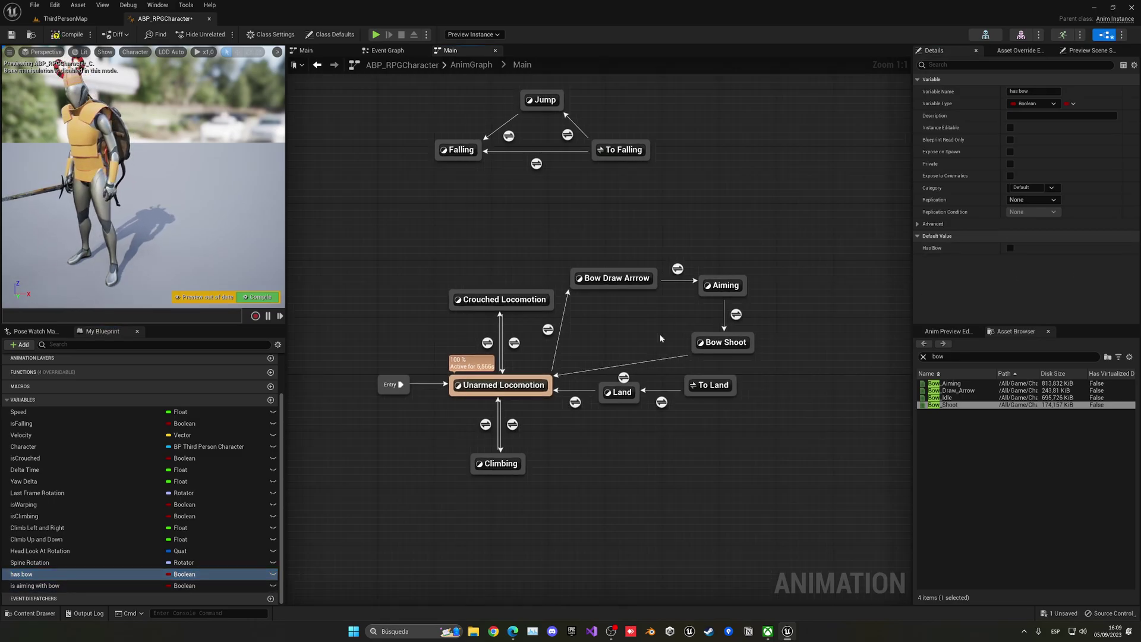
Preview the Bow_Idle animation, close it, and glance at ThirdPersonMap before returning to the ABP_RPGCharacter preview.
double_click(942, 397)
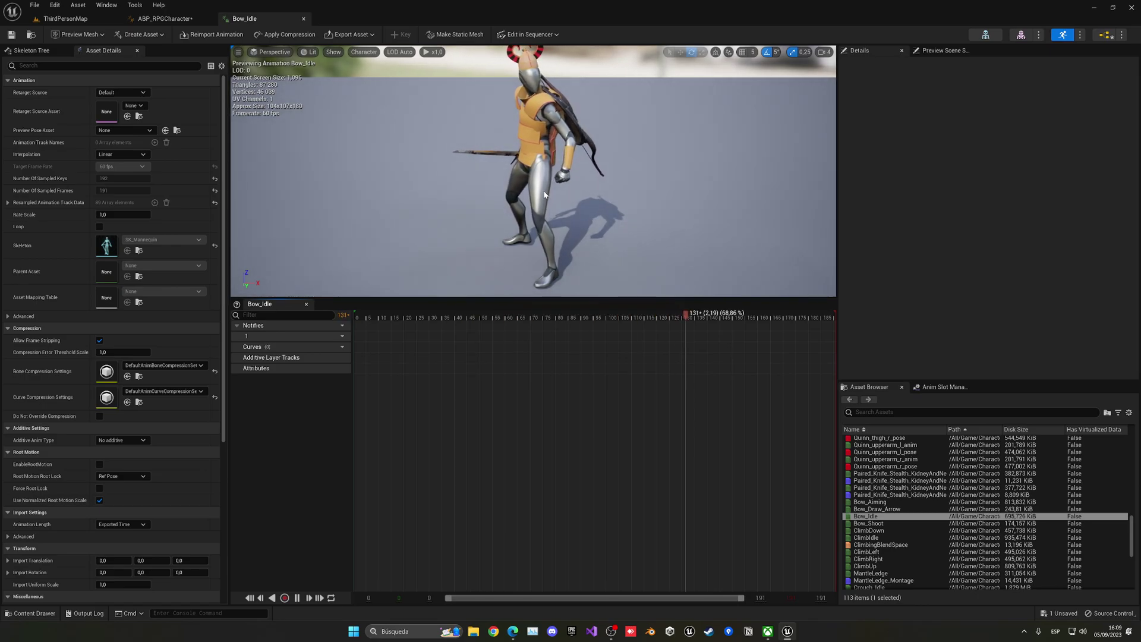
middle_click(280, 19)
left_click(101, 19)
left_click(219, 35)
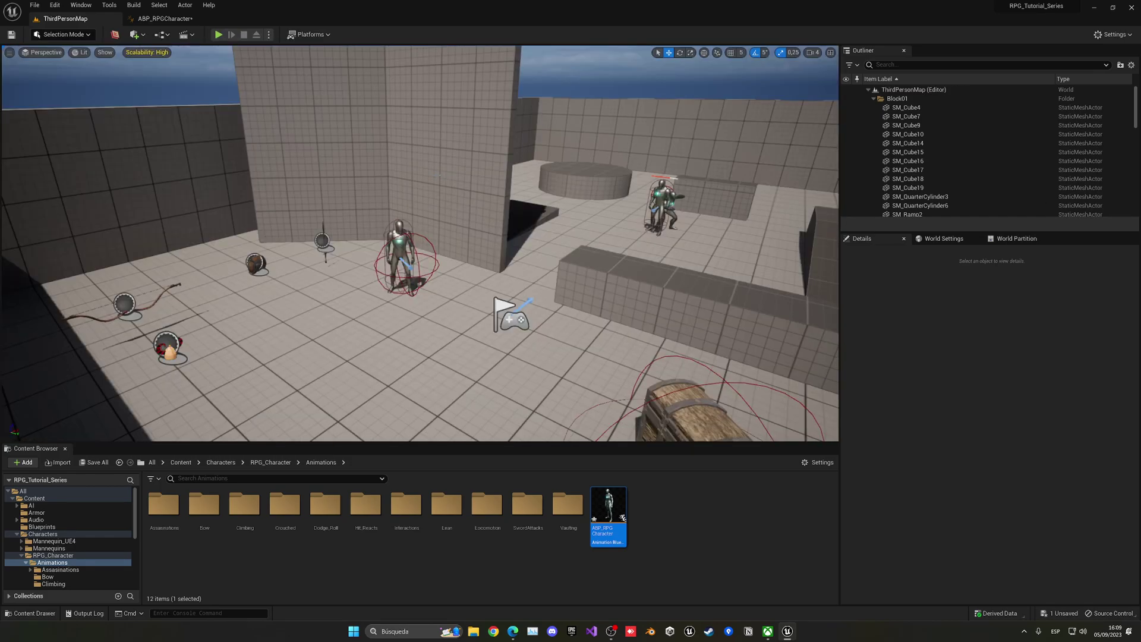
left_click(165, 19)
right_click_drag(201, 168, 164, 153)
Open the Idle state inside the Locomotion state machine from the AnimGraph.
left_click(387, 50)
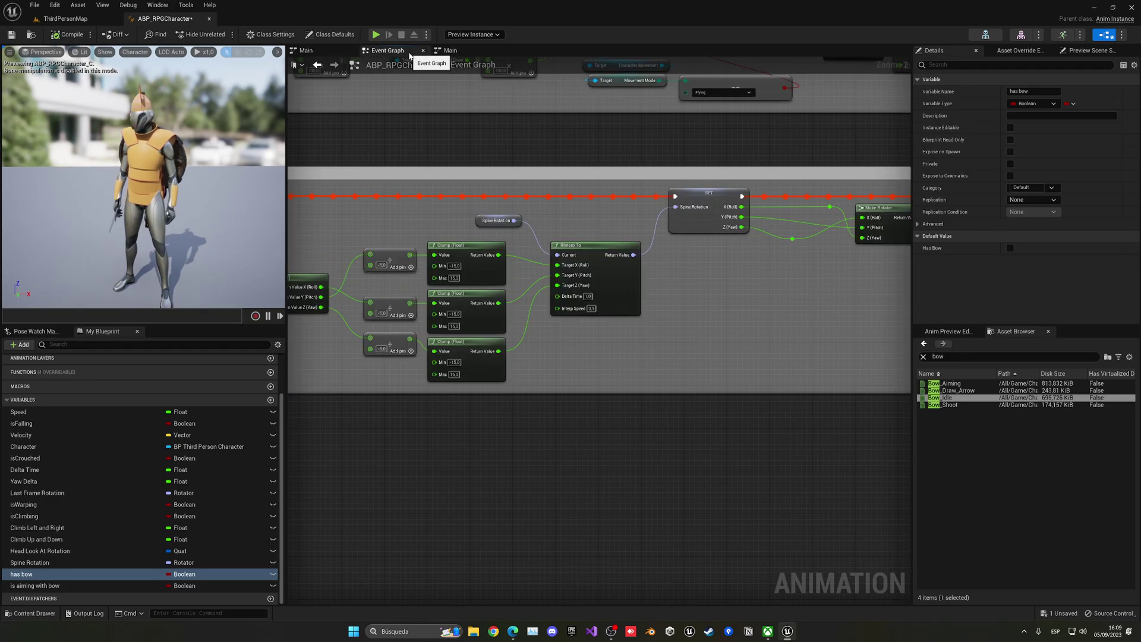
left_click(446, 51)
left_click(472, 65)
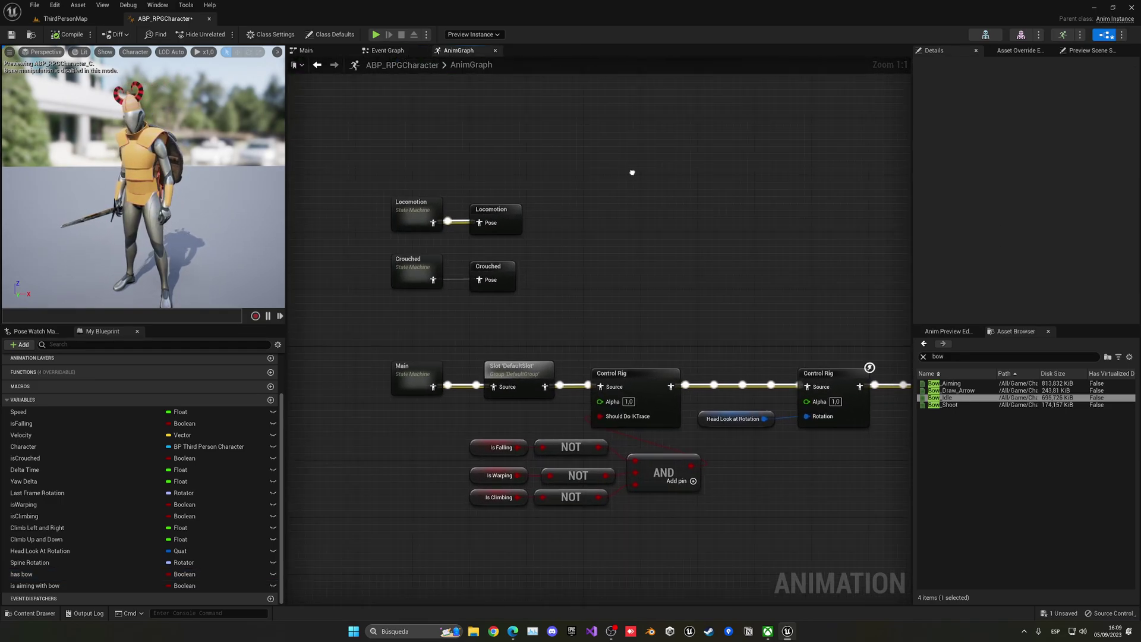
double_click(415, 220)
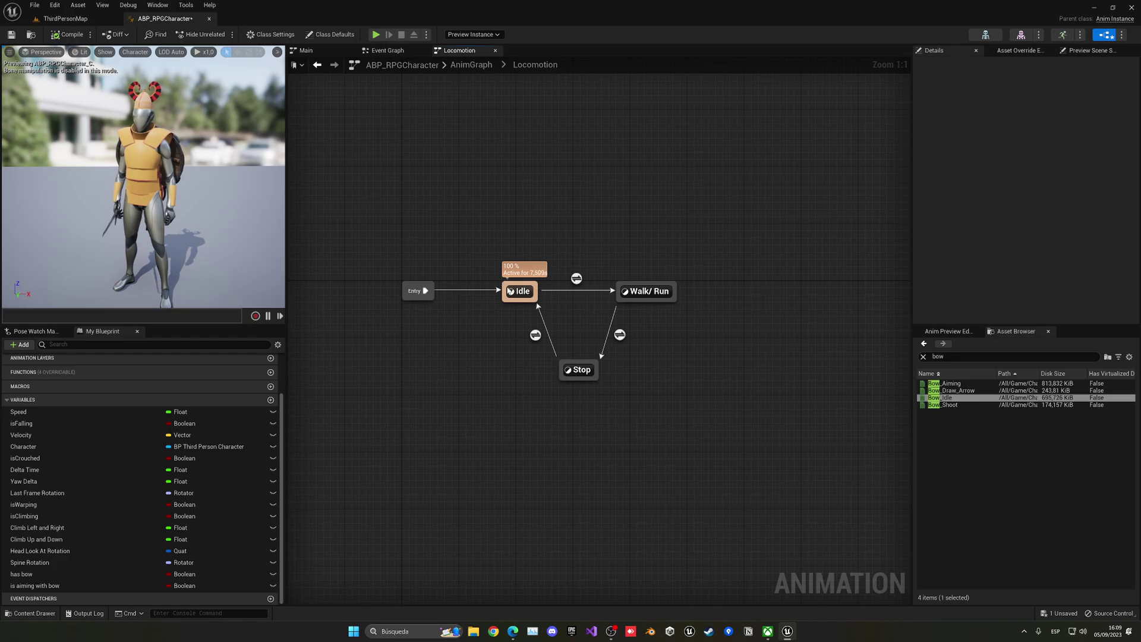
double_click(543, 295)
Insert a Blend Poses by bool node between Idle_Break and the Output Animation Pose, and arrange the nodes.
left_click(422, 327)
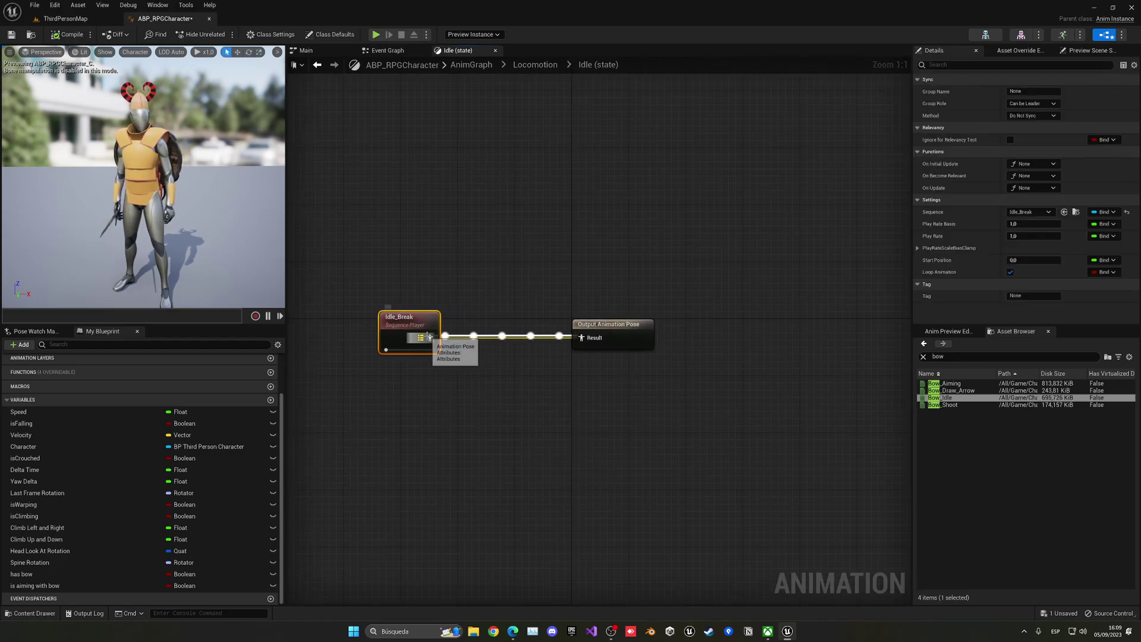
left_click_drag(438, 337, 467, 353)
type("b")
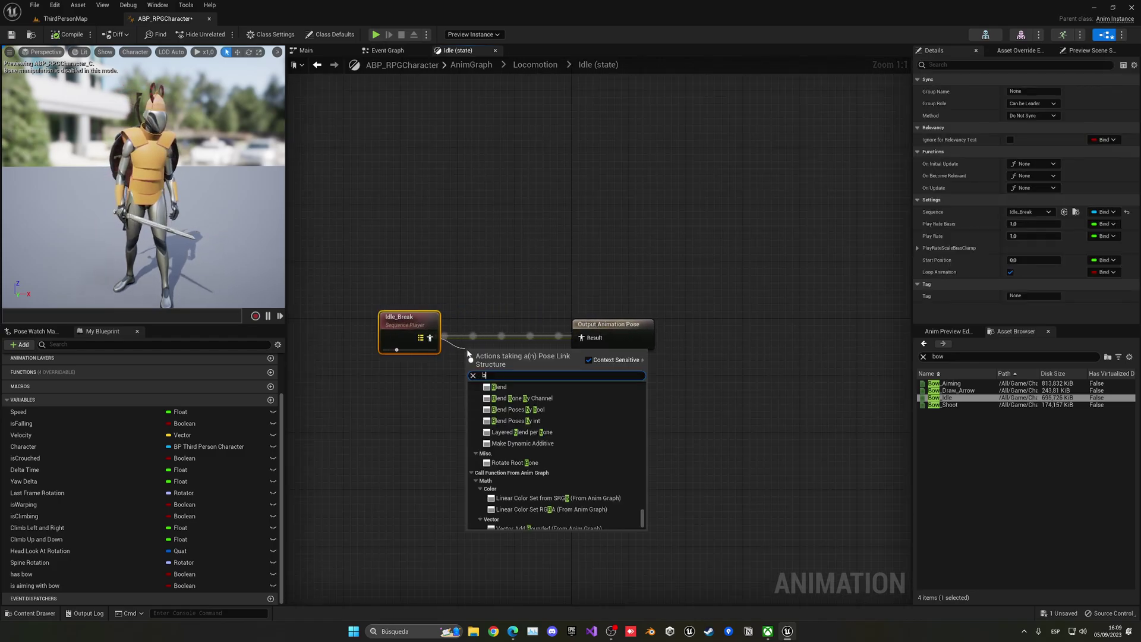
type("lend poses by b")
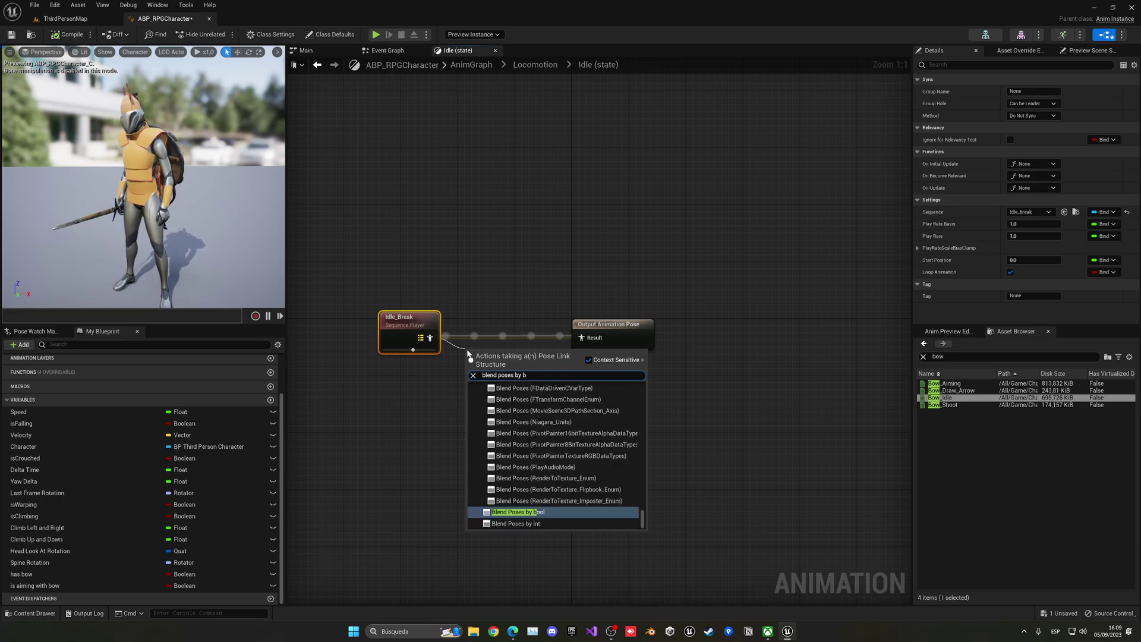
key("Return")
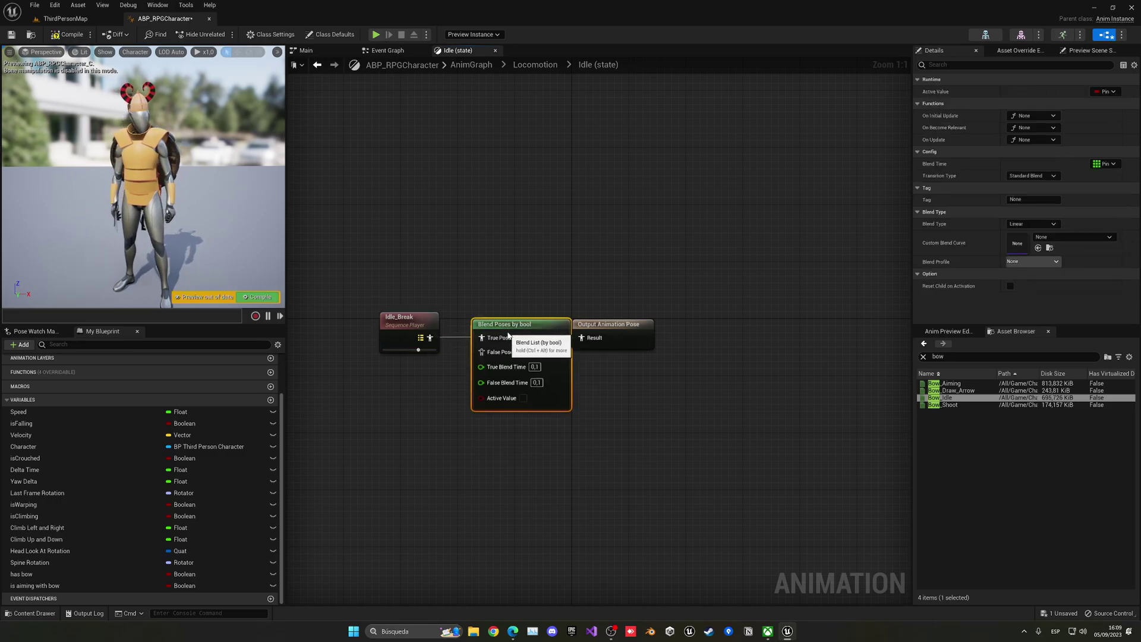
right_click_drag(504, 315, 565, 288)
left_click_drag(567, 297, 560, 297)
left_click(466, 301)
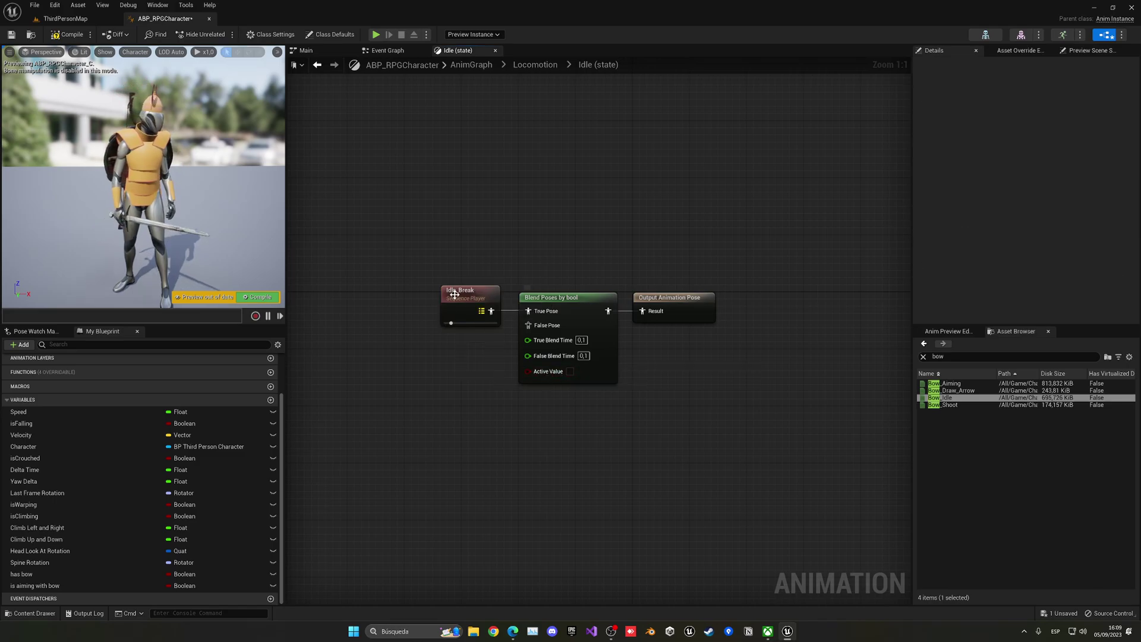
Wire Idle_Break to False Pose, Bow_Idle to True Pose and Has Bow to Active Value, and compile.
left_click_drag(469, 294, 528, 325)
left_click_drag(466, 357, 452, 364)
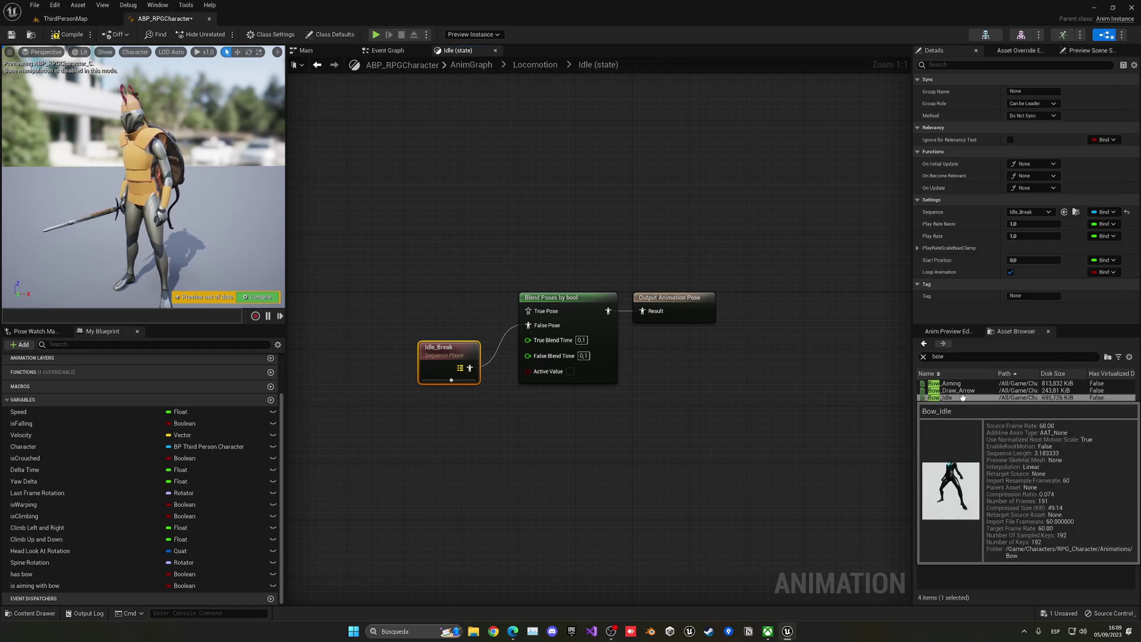
left_click_drag(942, 398, 529, 311)
left_click_drag(47, 577, 488, 415)
left_click(274, 300)
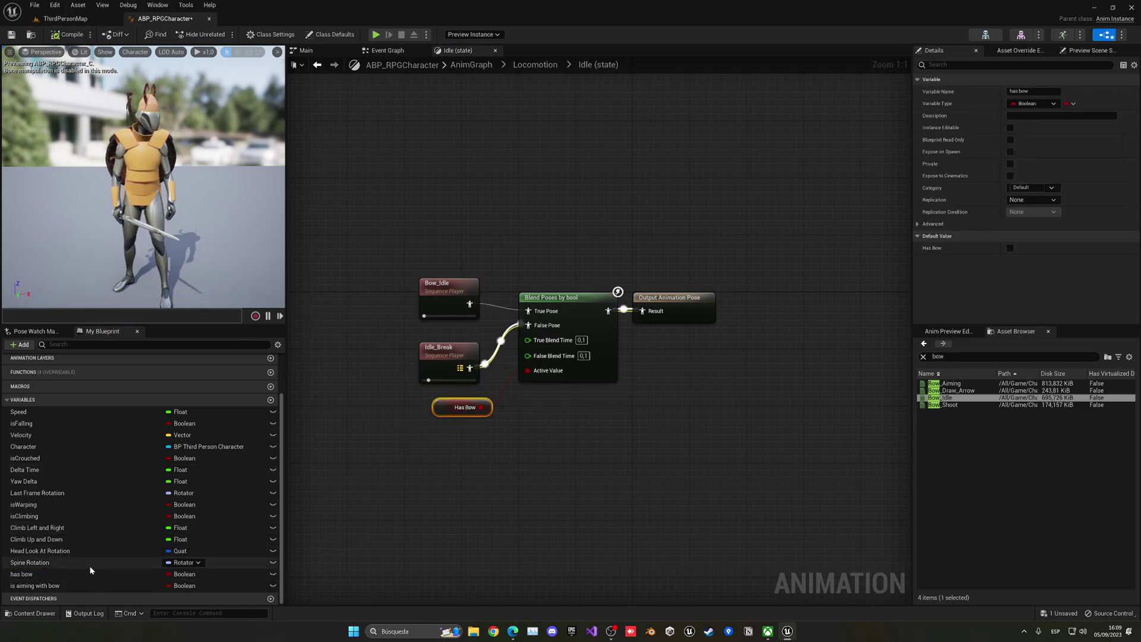
Test the bow idle blend by switching on has bow's default and toggling is aiming with bow on and off.
left_click(83, 574)
left_click(1010, 249)
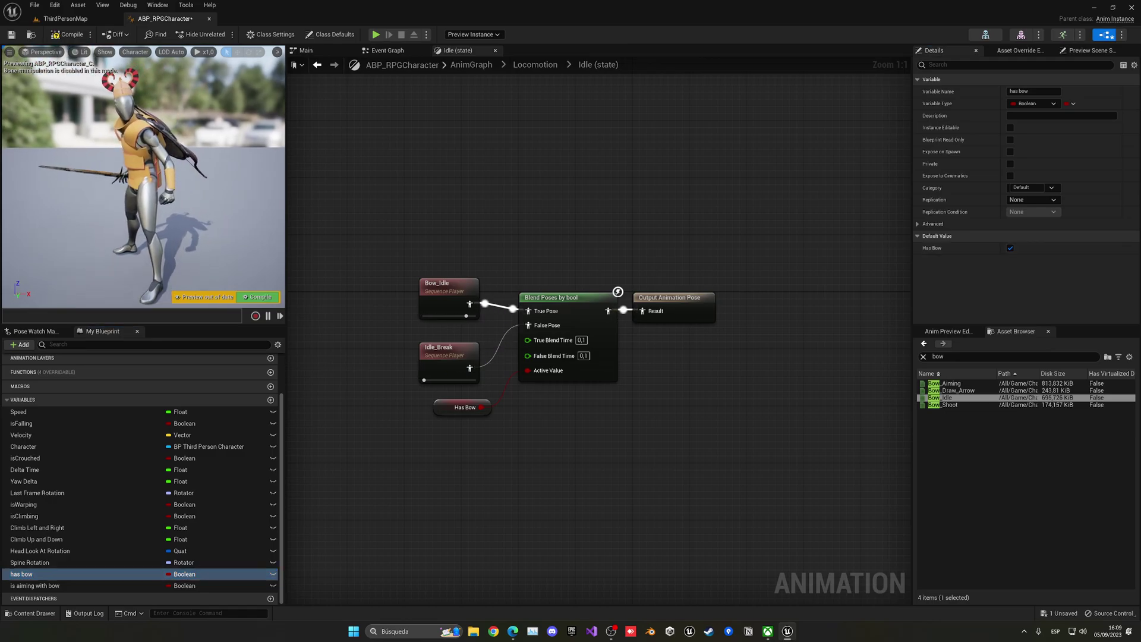
left_click(84, 586)
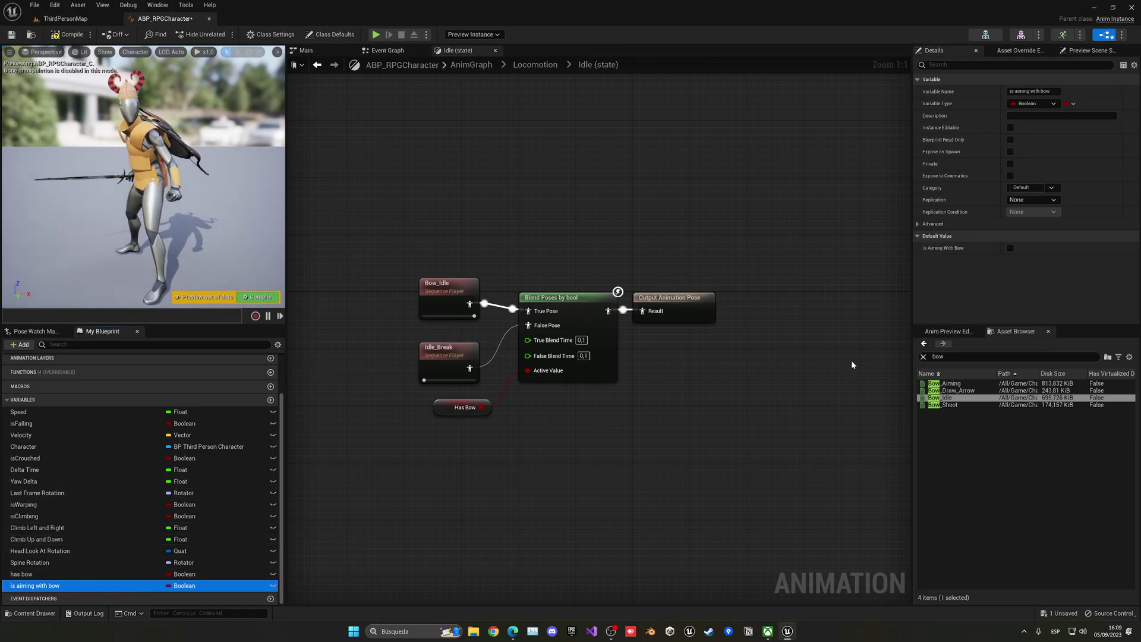
left_click(1010, 248)
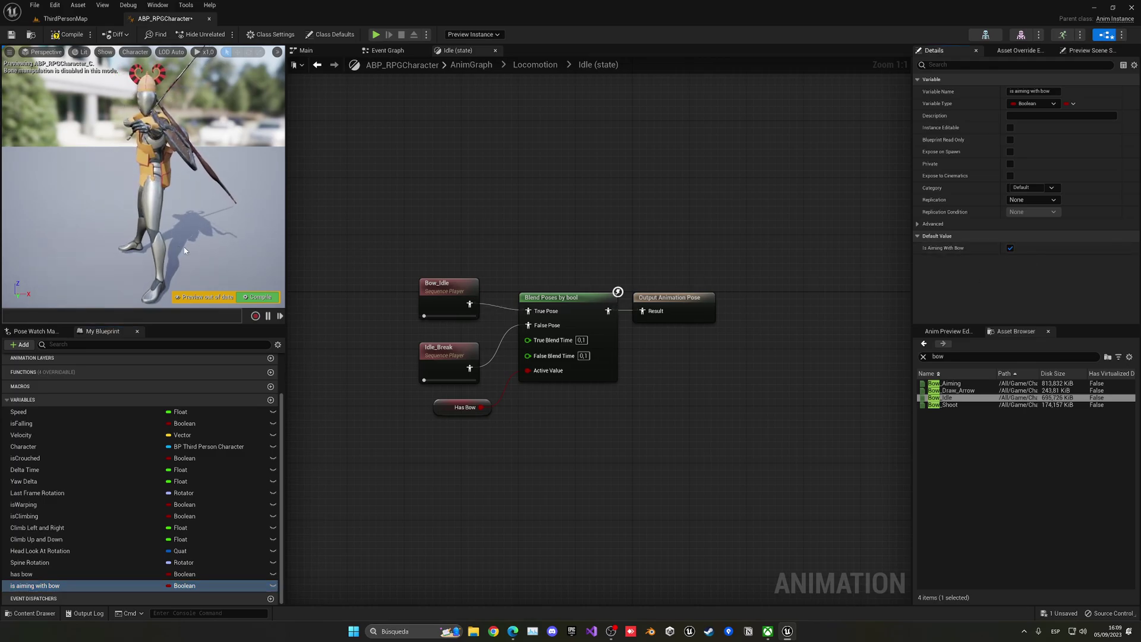
left_click(1010, 248)
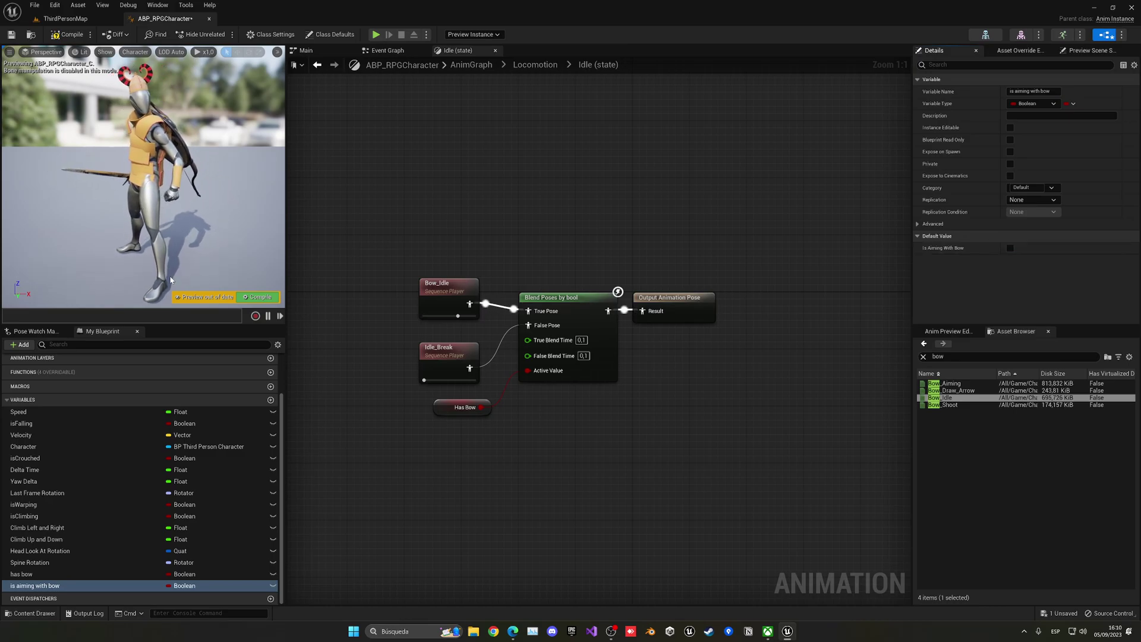
Switch off the default value of has bow, compile, and close the animation blueprint.
left_click(36, 574)
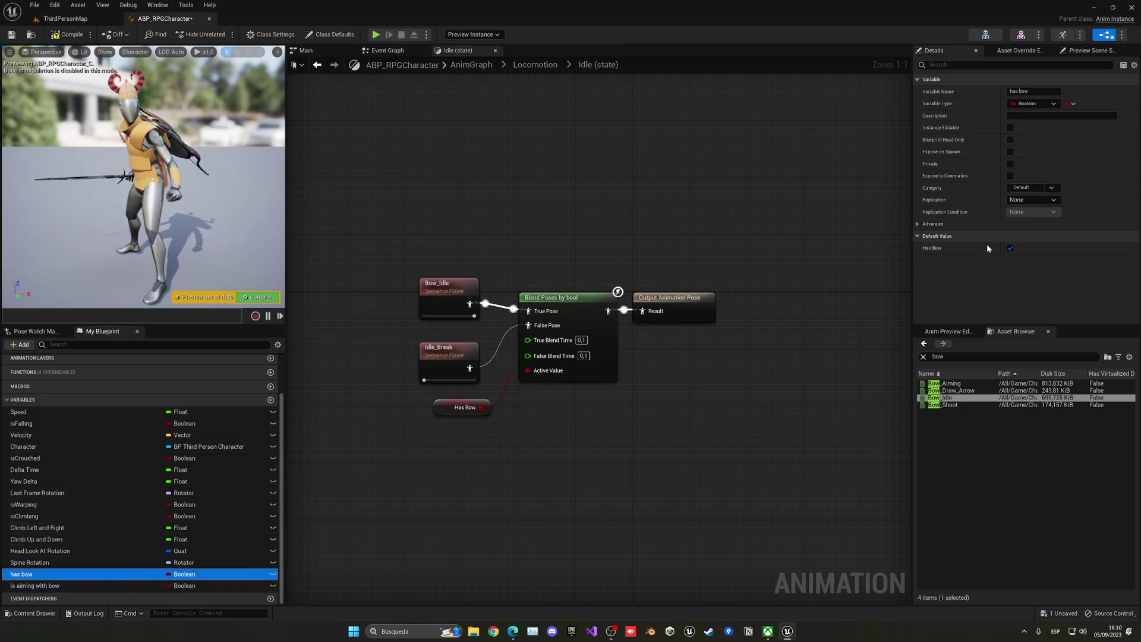
left_click(1010, 248)
left_click(1010, 247)
left_click(257, 296)
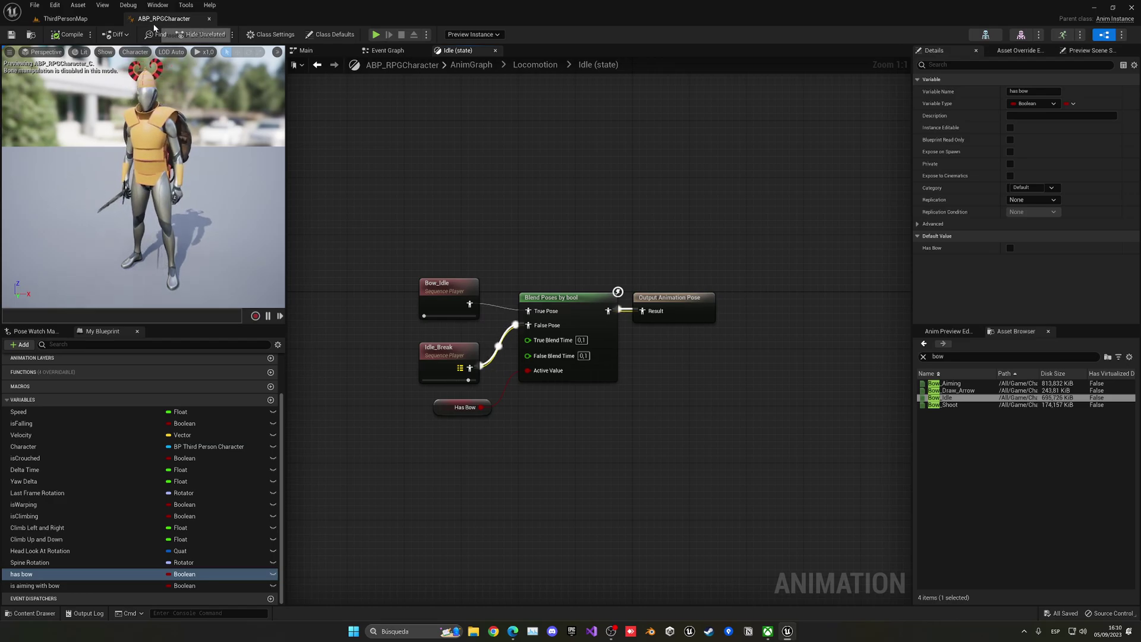
left_click(210, 19)
Open BPC_AttackSystem from the Blueprints folder and go to the free graph area below the Play Sword Hit Sounds comment.
left_click(188, 463)
right_click_drag(297, 297, 155, 292)
double_click(295, 526)
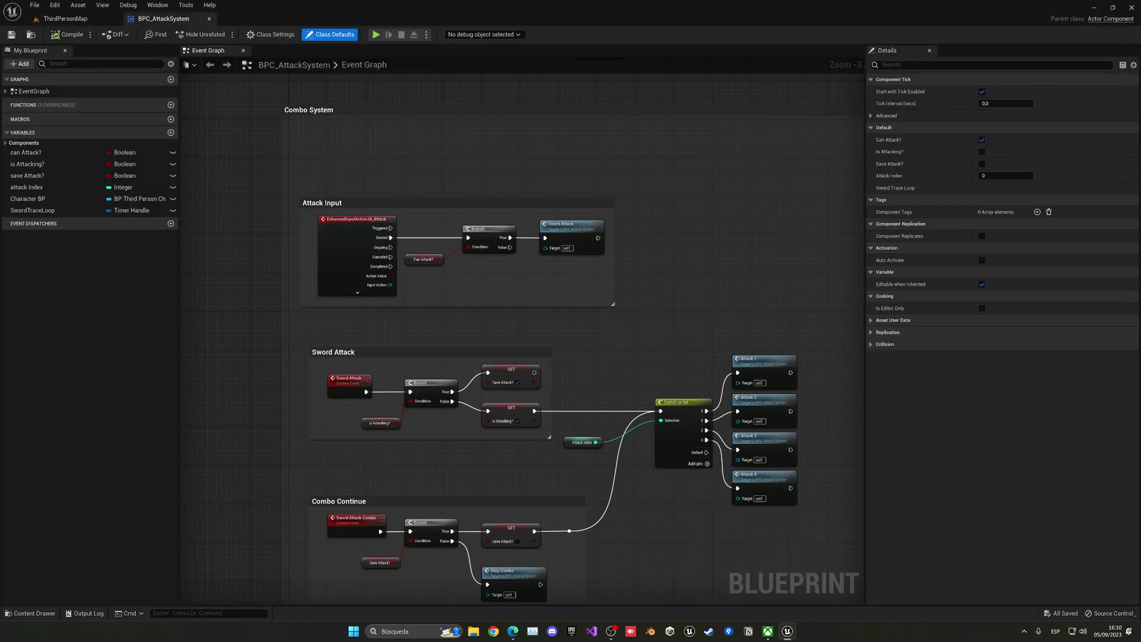
scroll(426, 258, "down", 2)
right_click_drag(588, 200, 550, 184)
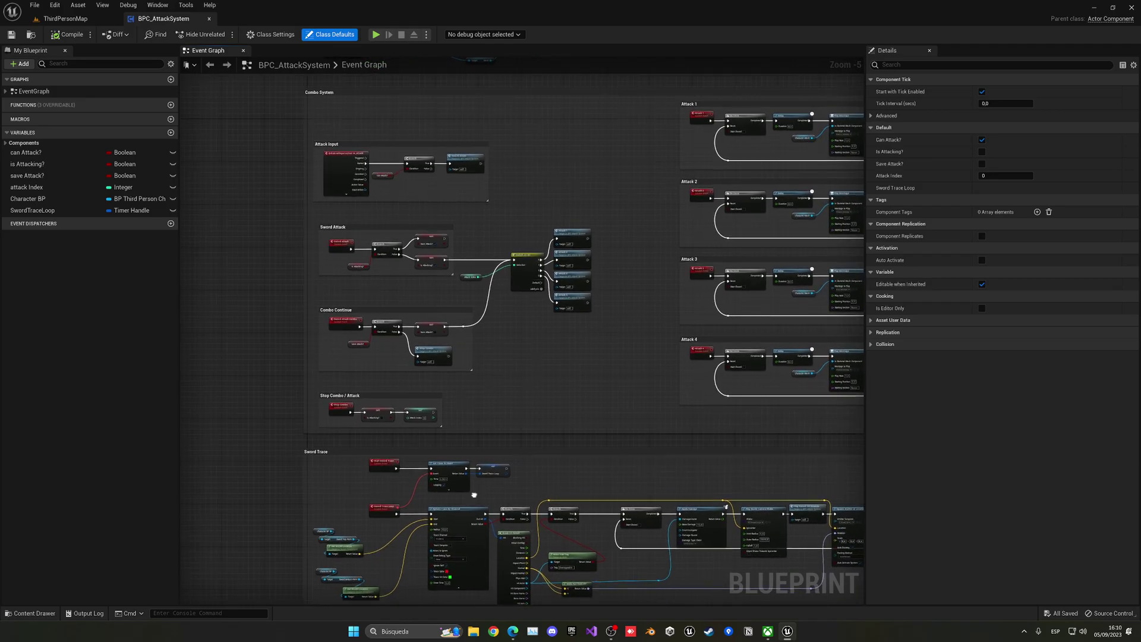
right_click_drag(473, 499, 466, 354)
mouse_move(475, 445)
right_mouse_down()
mouse_move(473, 289)
mouse_move(484, 339)
right_mouse_up()
scroll(364, 390, "up", 4)
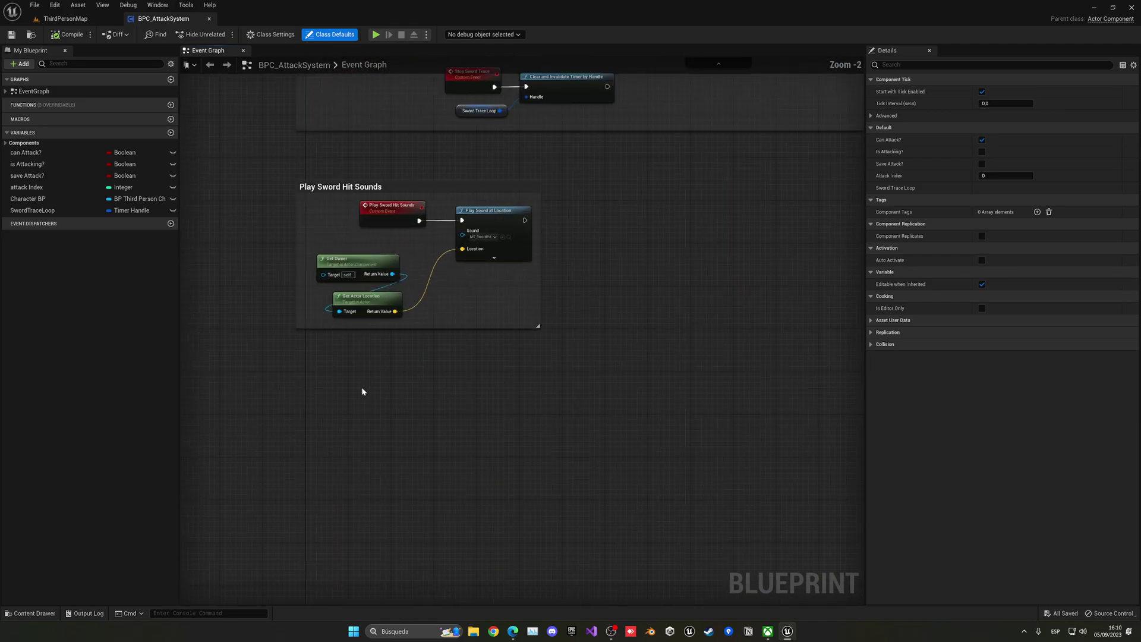
Create an Input Action named IA_BowShoot in the ThirdPerson/Input/Actions folder.
left_click(65, 19)
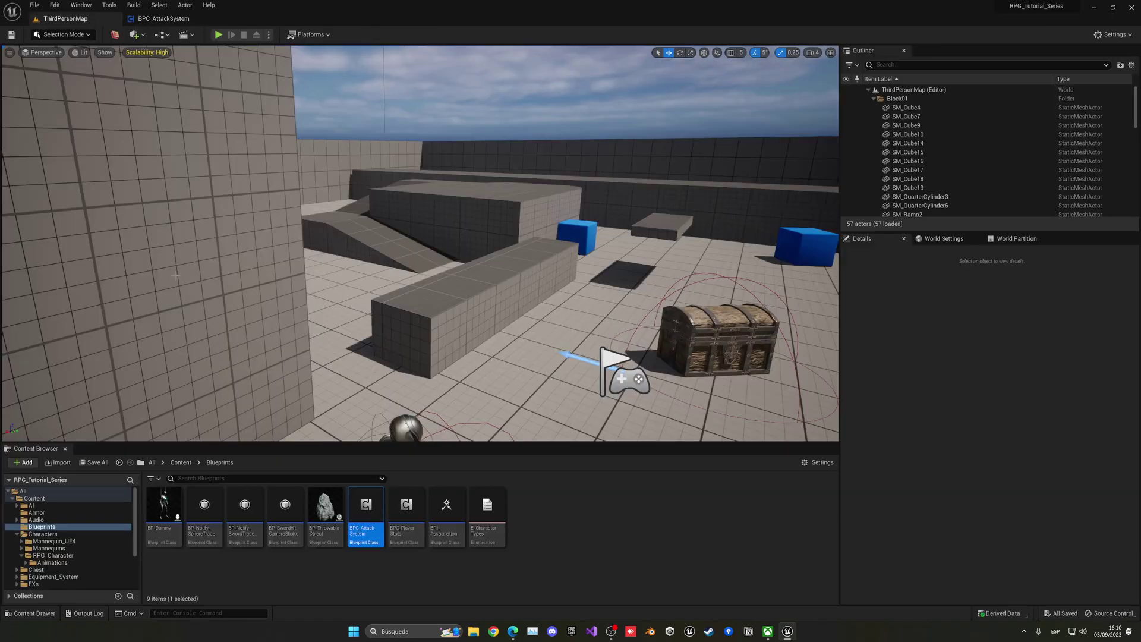
left_click(178, 463)
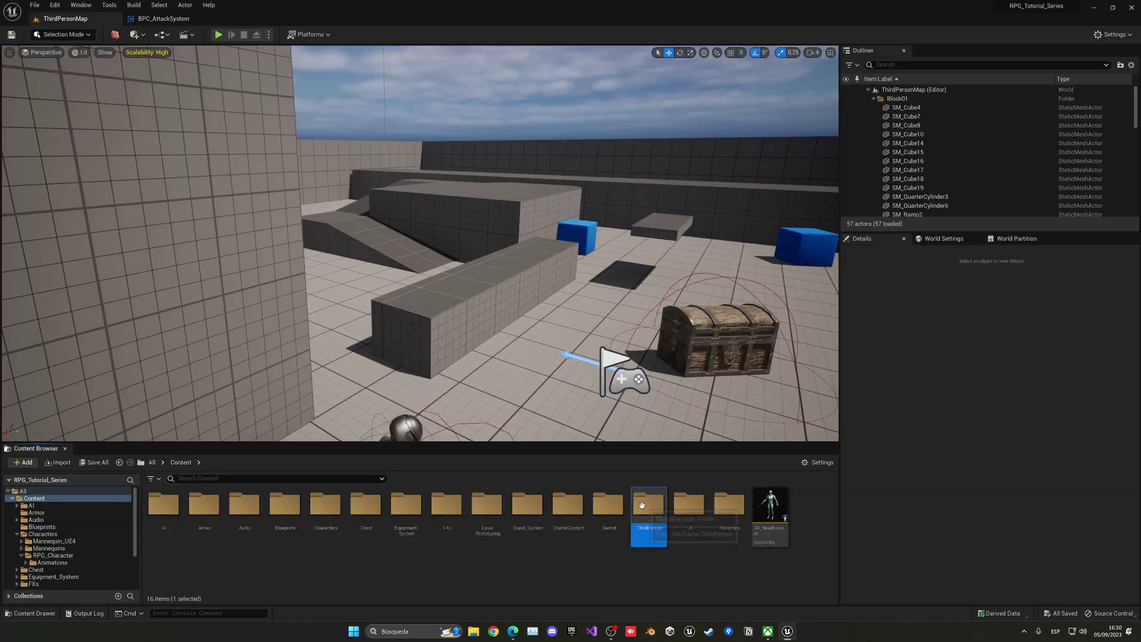
double_click(650, 505)
left_click(215, 508)
double_click(215, 508)
double_click(164, 505)
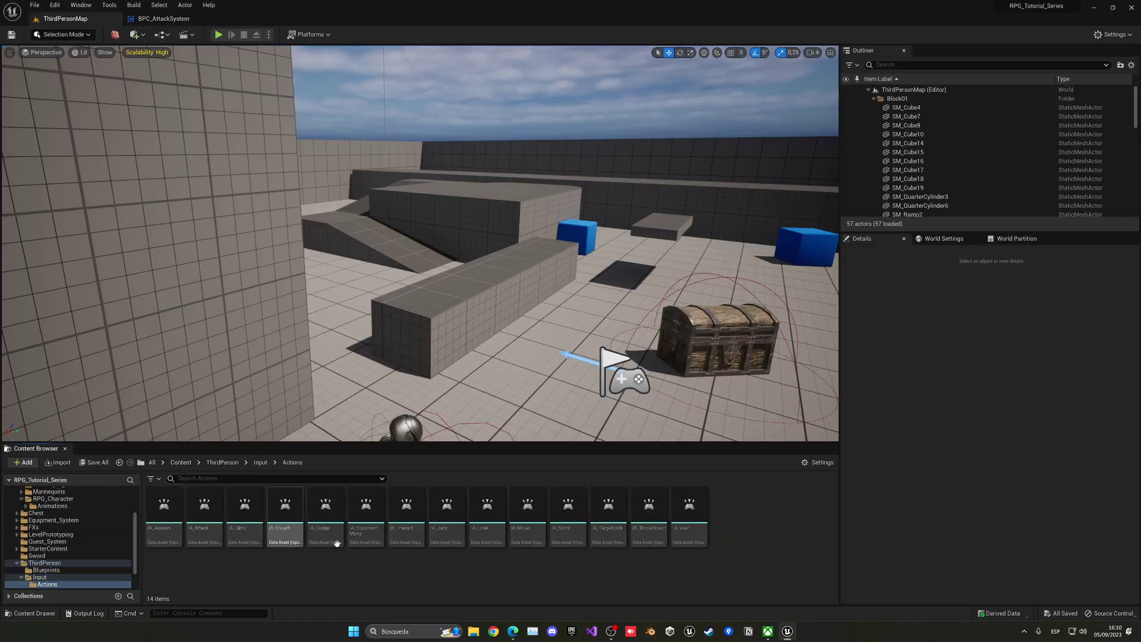
right_click(340, 572)
mouse_move(386, 493)
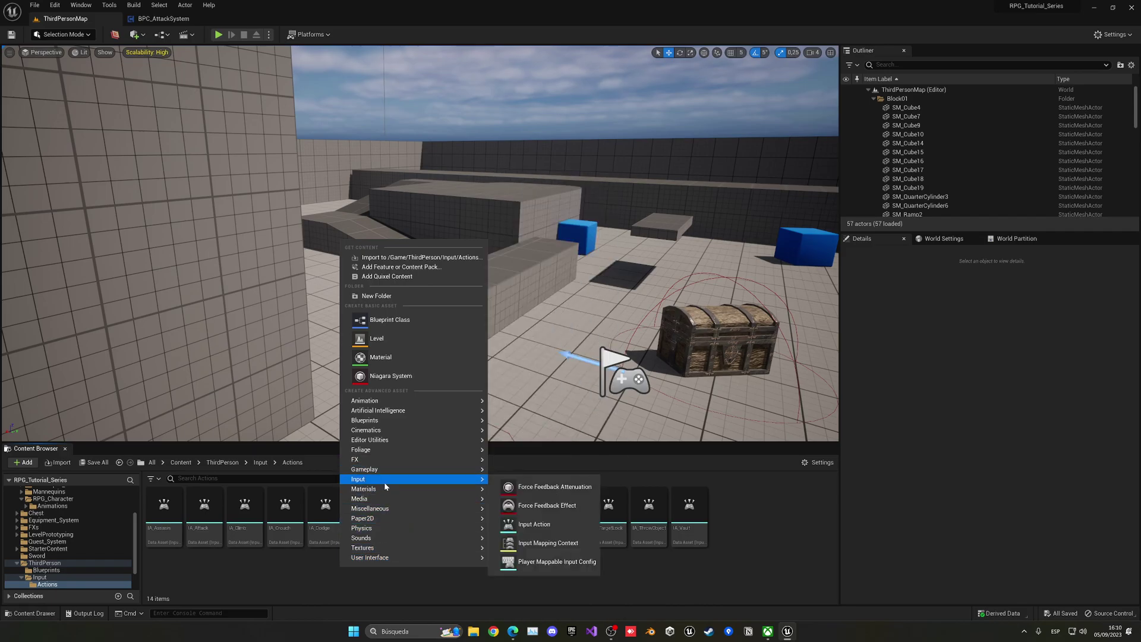
left_click(537, 502)
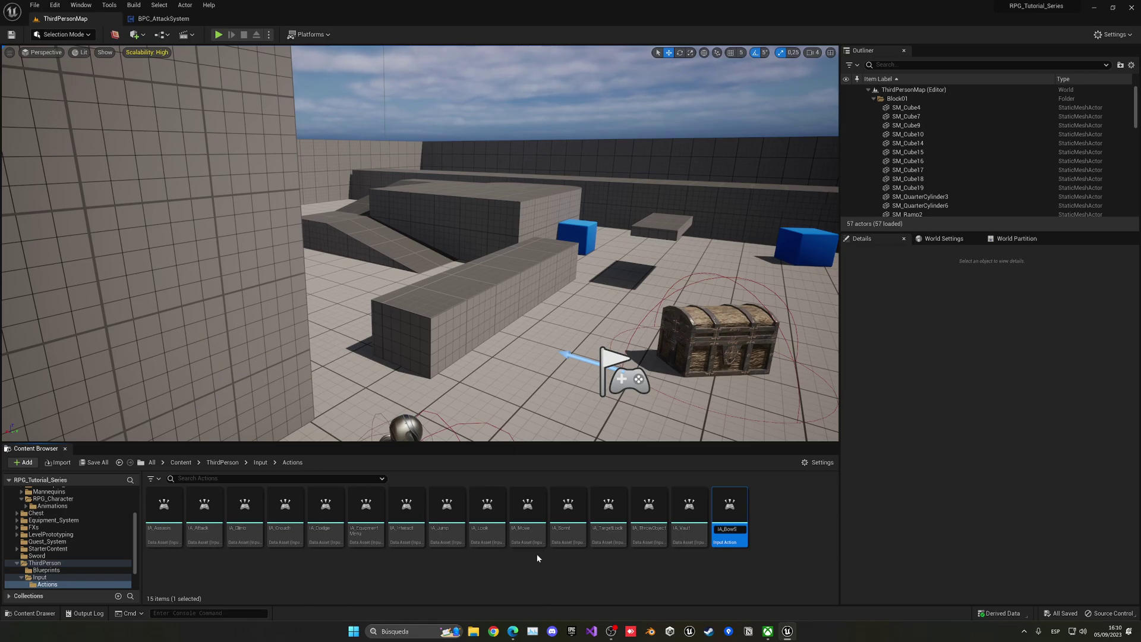
type("IA_BowShoot")
key("Return")
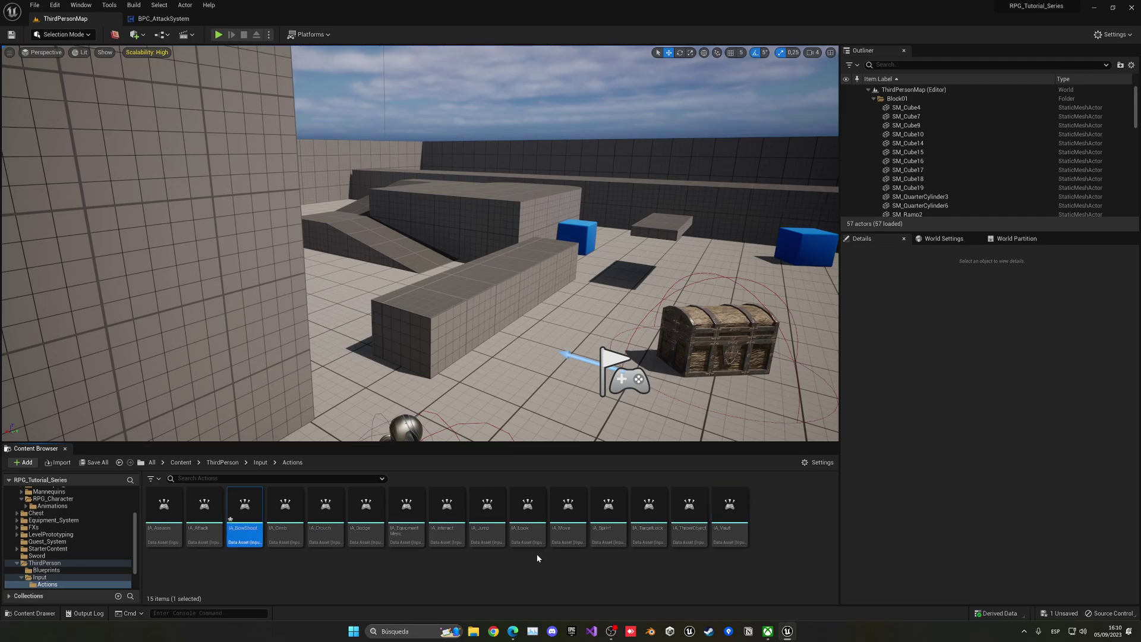
Open IMC_Default from the Input folder and add a mapping for IA_BowShoot.
left_click(260, 462)
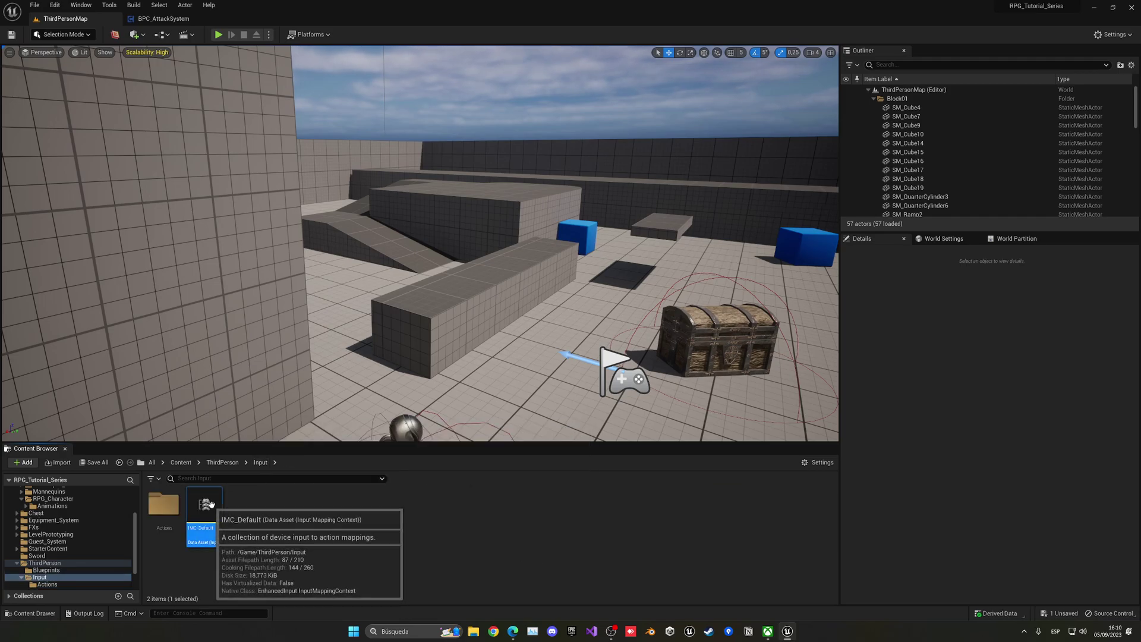
double_click(220, 506)
left_click(38, 91)
left_click(33, 271)
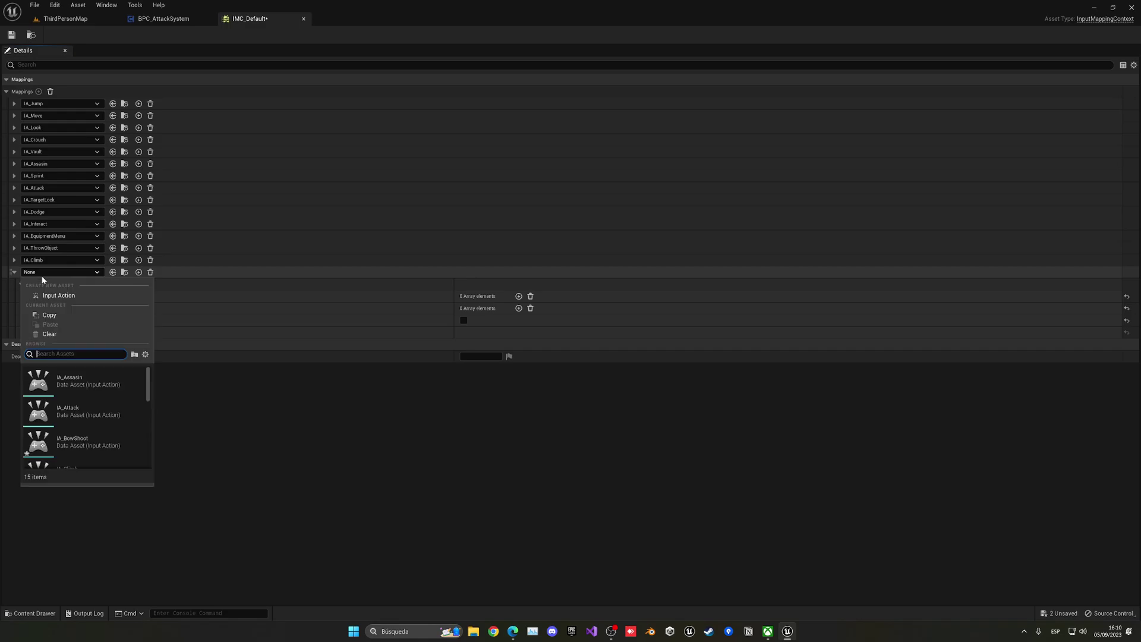
left_click(59, 390)
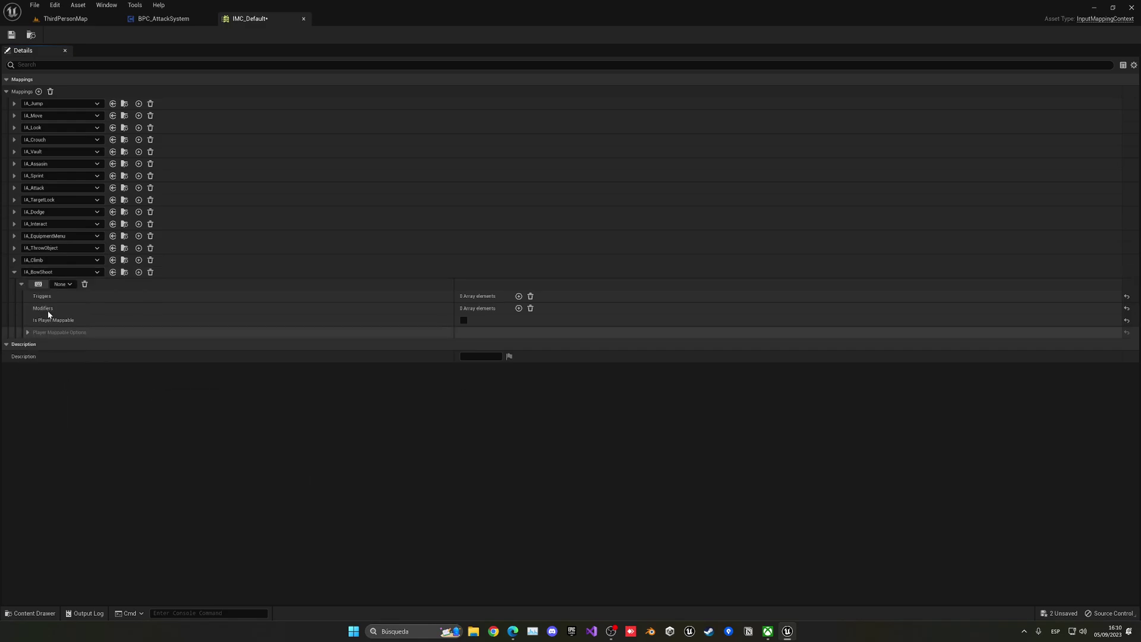
Bind the IA_BowShoot mapping to Left Mouse Button, then save and close IMC_Default.
left_click(74, 284)
left_click(80, 285)
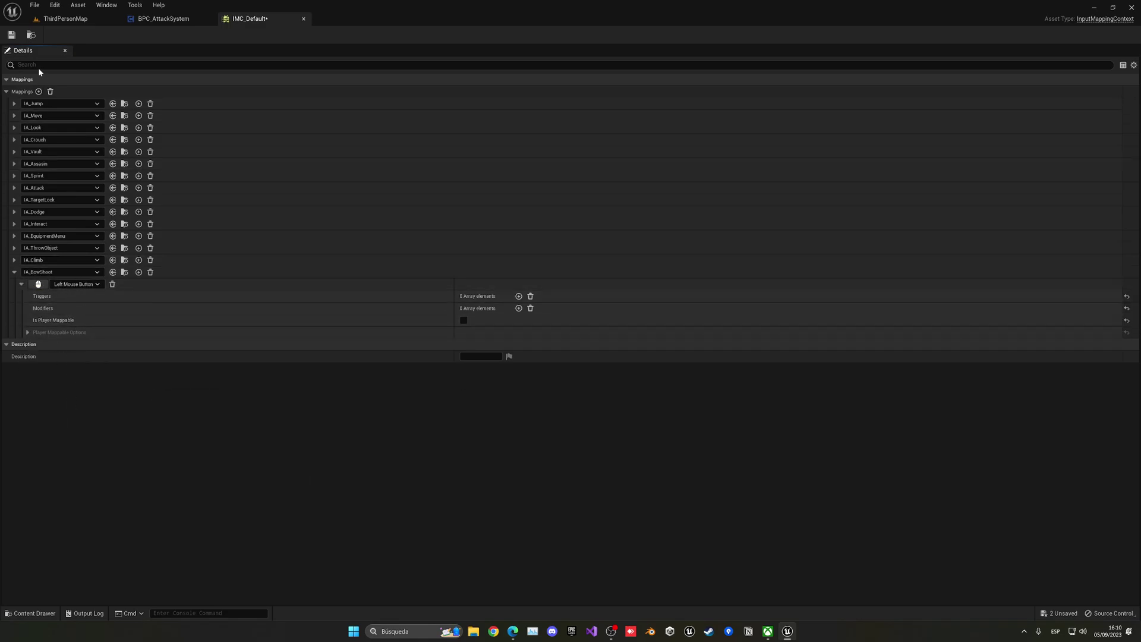
left_click(12, 35)
left_click(303, 19)
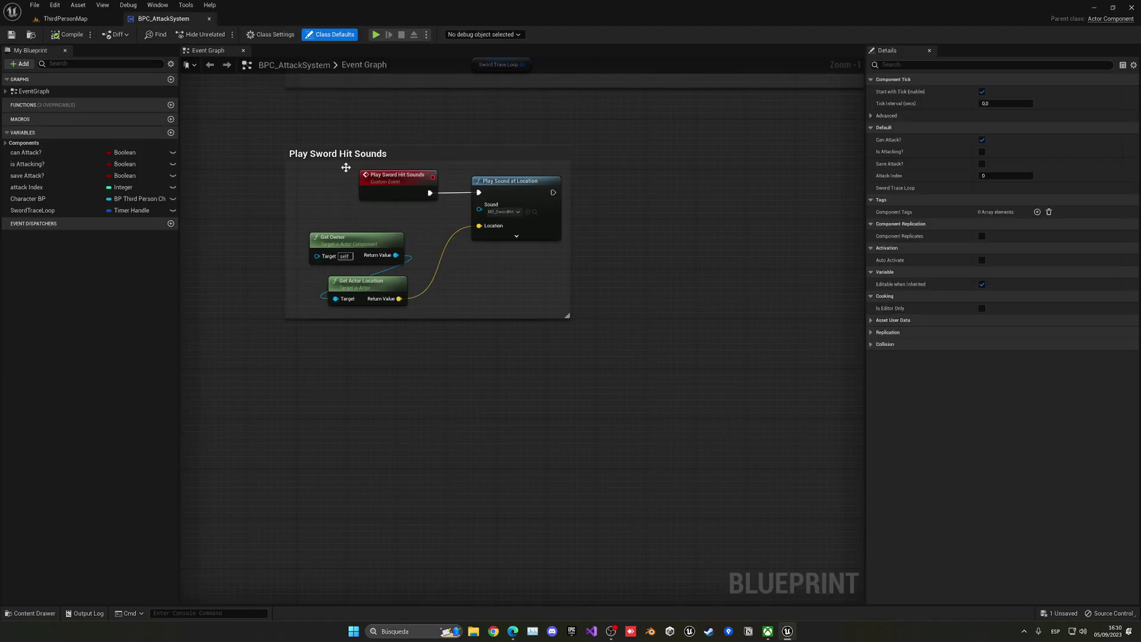
Add the IA_BowShoot enhanced input action event below the Play Sword Hit Sounds comment in BPC_AttackSystem.
right_click(295, 452)
type("ia")
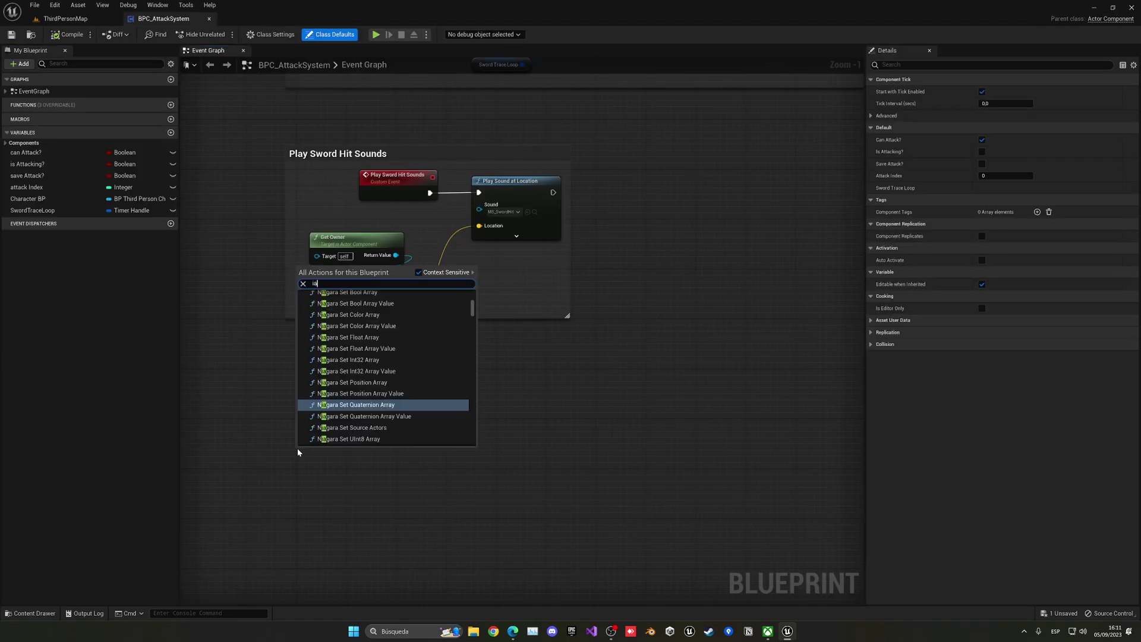
type("_bows")
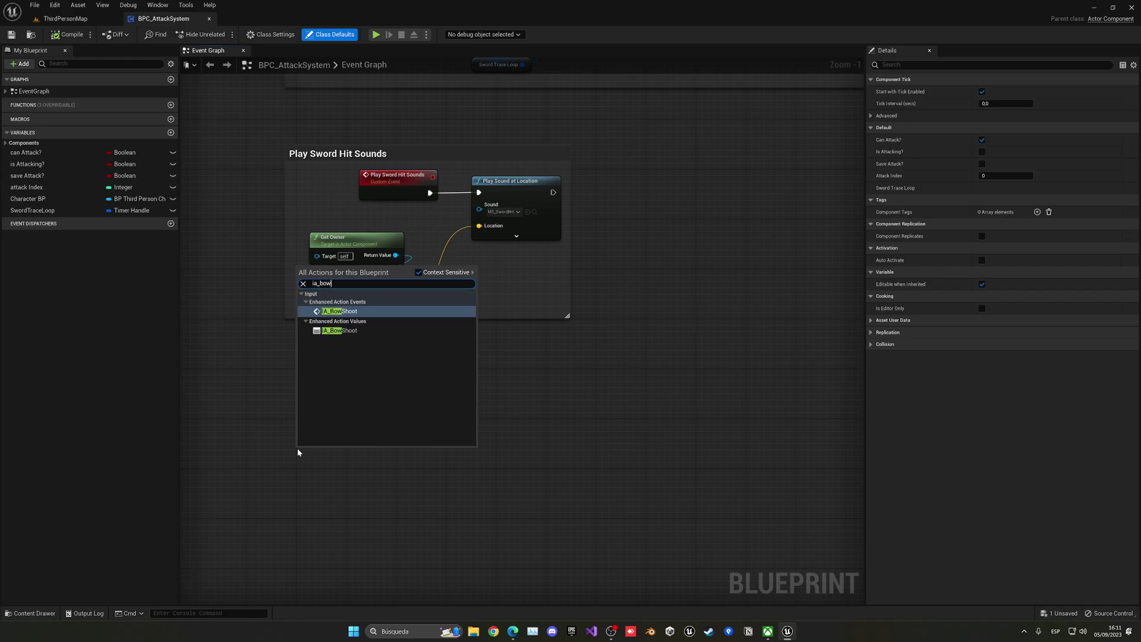
key("Return")
right_click_drag(378, 464, 379, 366)
scroll(379, 369, "up", 1)
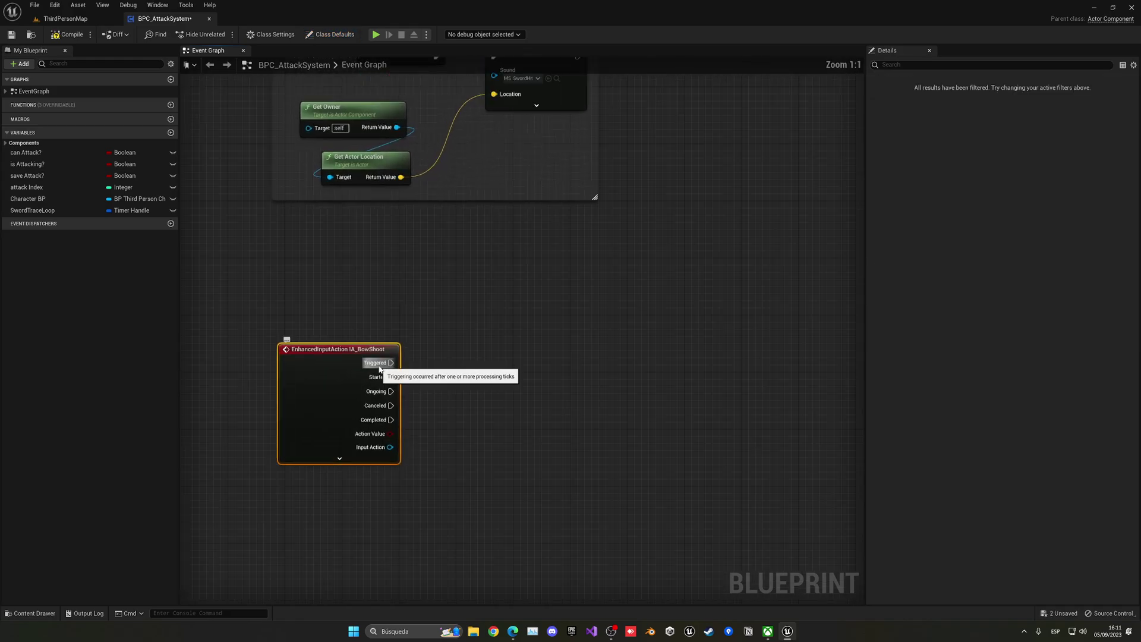